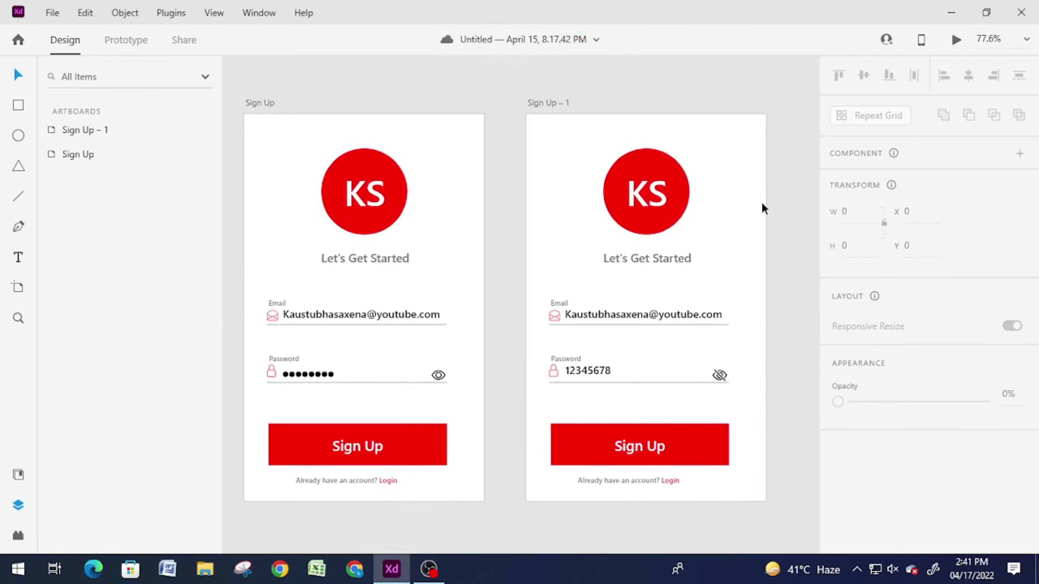
Step: Pan the canvas slightly right to the blank Sign Up artboard and its icon set
drag(761, 204, 777, 207)
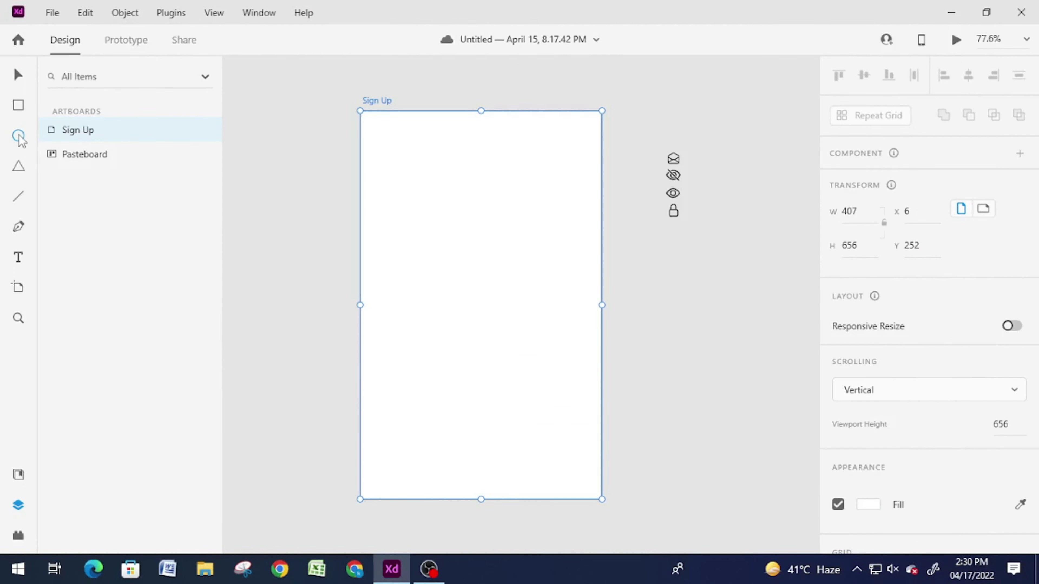
Step: Draw a 146 × 146 circle near the artboard top and start a text line below it
click(19, 137)
mouse_move(437, 153)
mouse_down()
mouse_move(533, 245)
mouse_move(523, 239)
mouse_up()
key(v)
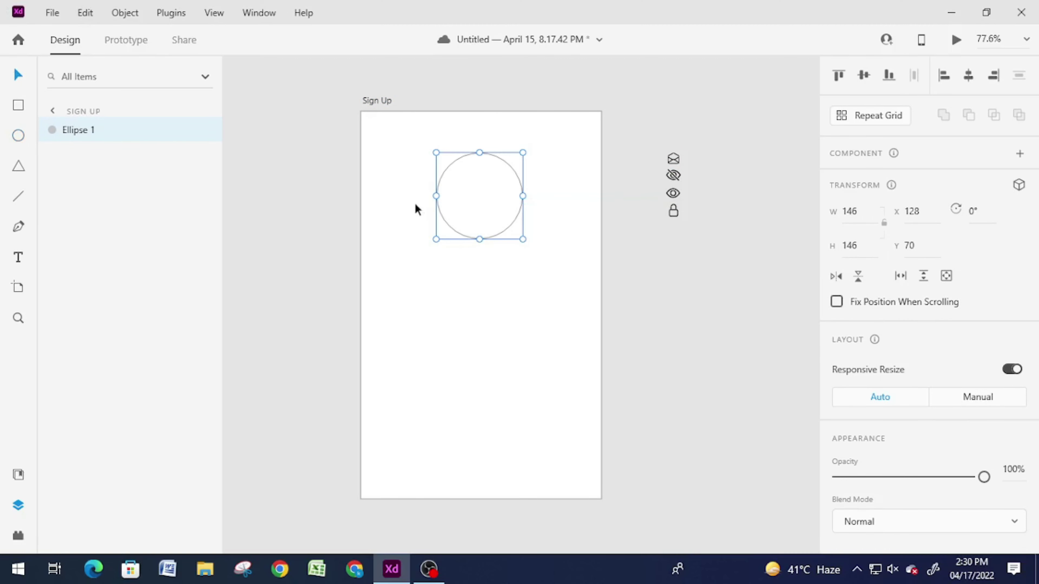
drag(457, 204, 467, 206)
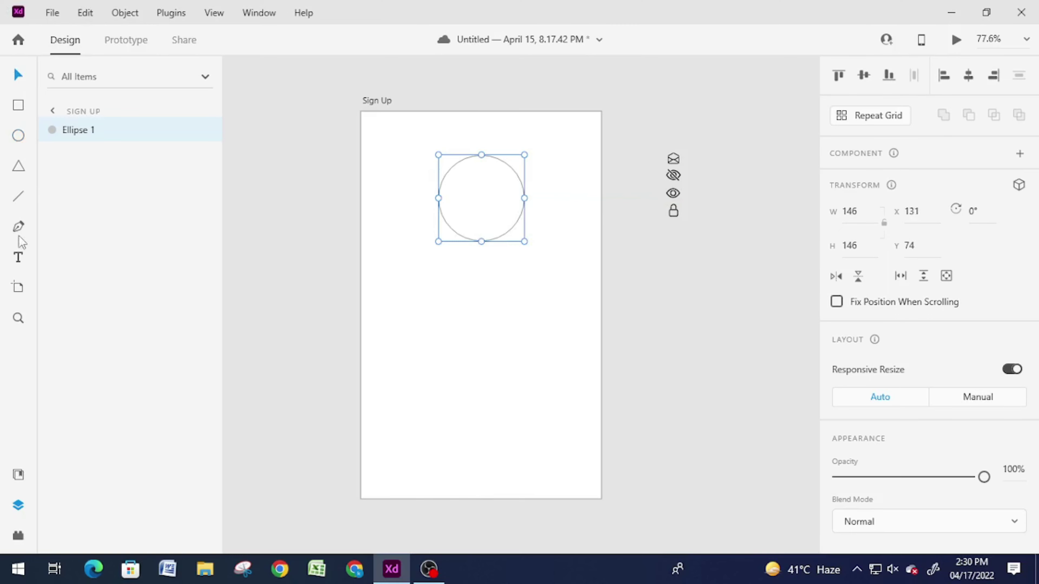
click(19, 257)
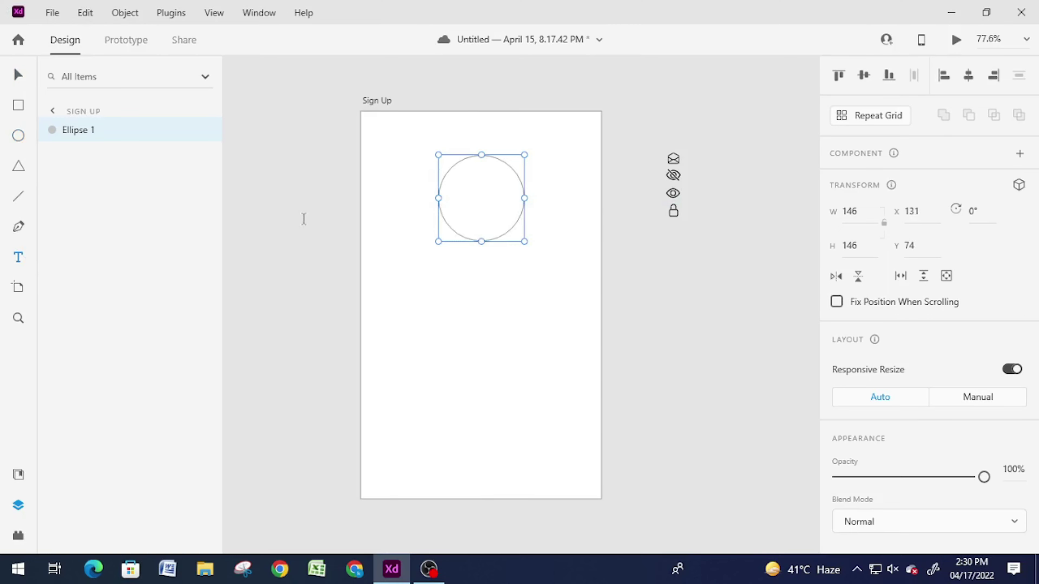
click(434, 261)
text(Let)
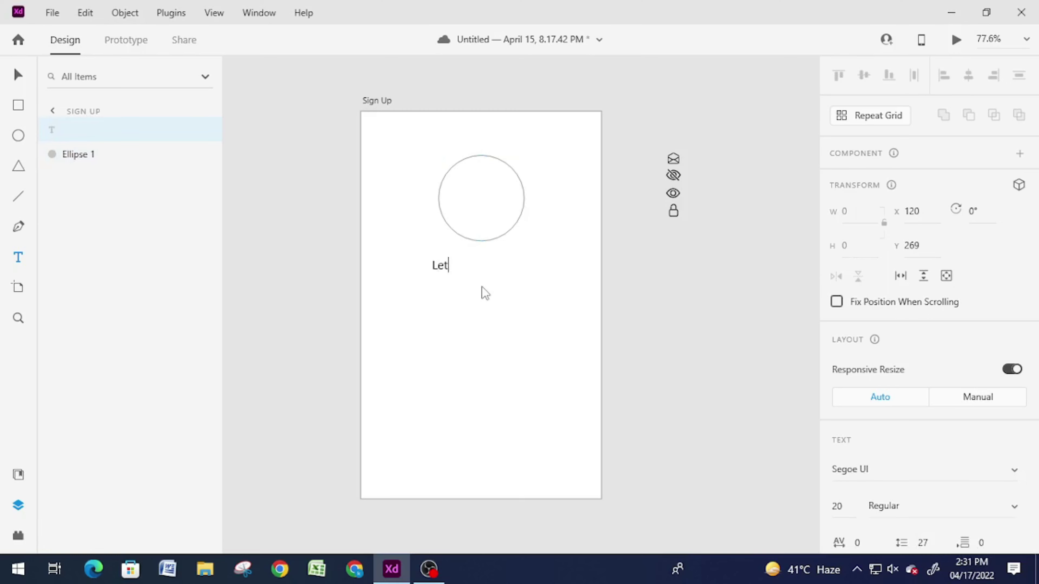
Step: Finish the 'Let's Get Started' heading, fill it #393939 and centre it under the circle
text('s)
text( Get Started)
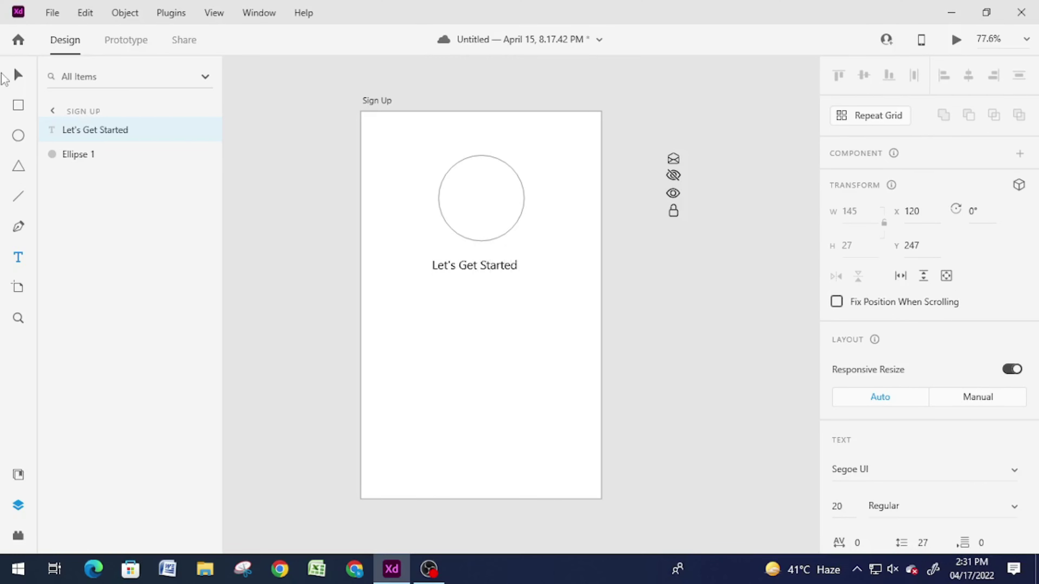
click(18, 75)
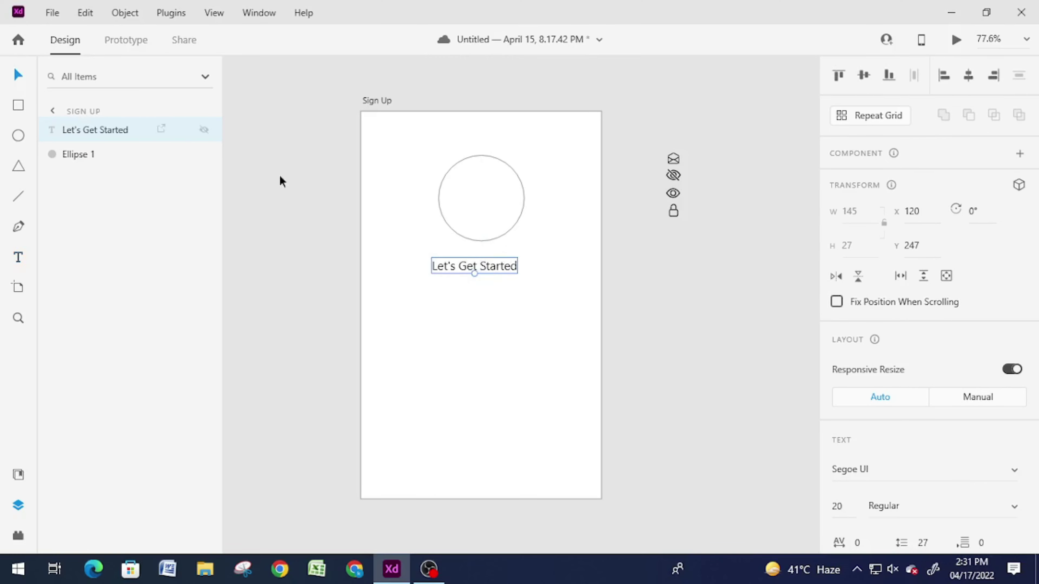
scroll(851, 422, down, 3)
scroll(855, 405, down, 3)
scroll(859, 393, down, 4)
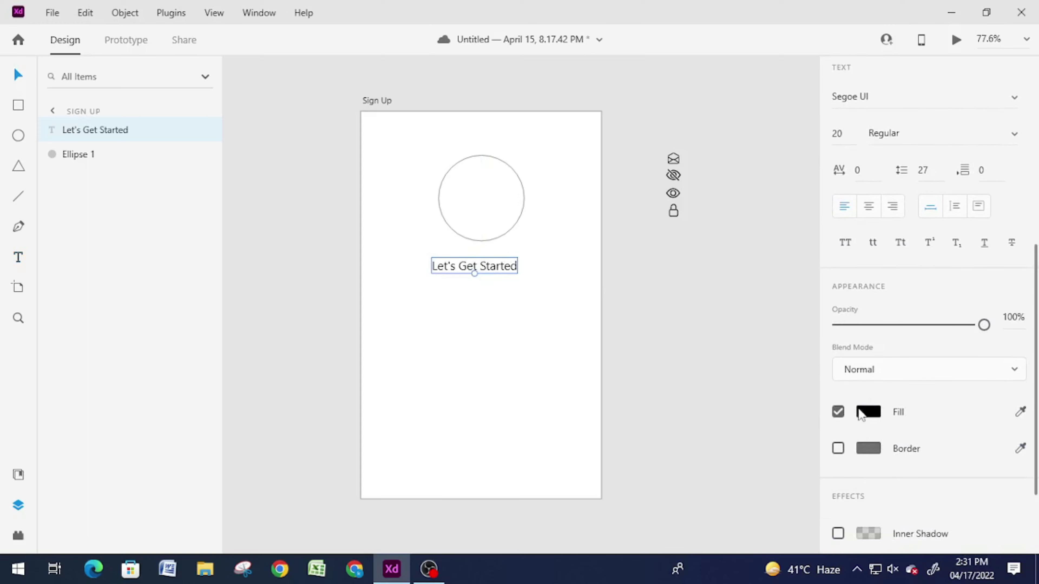
click(868, 412)
drag(733, 385, 594, 412)
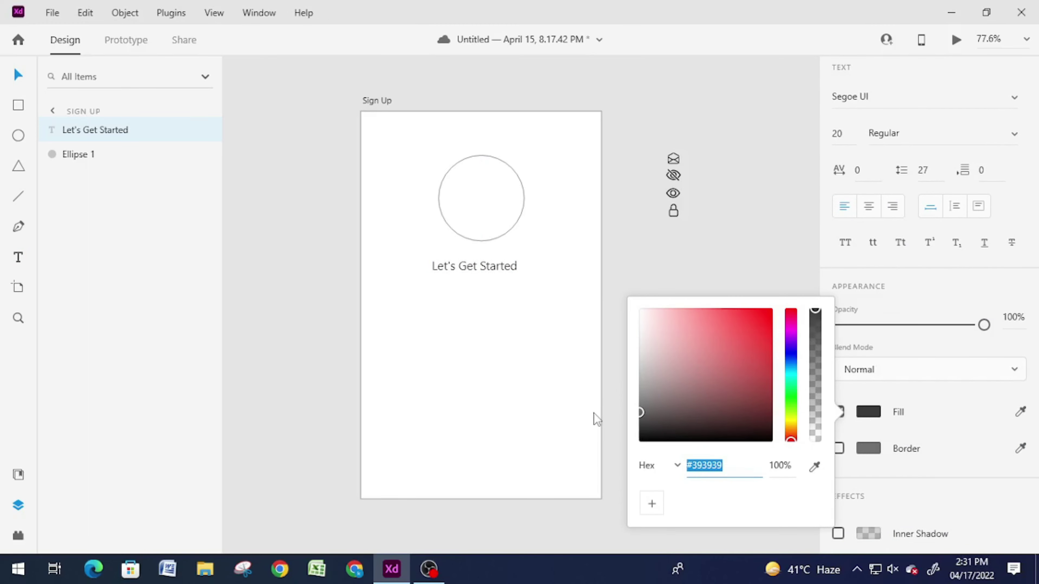
click(510, 260)
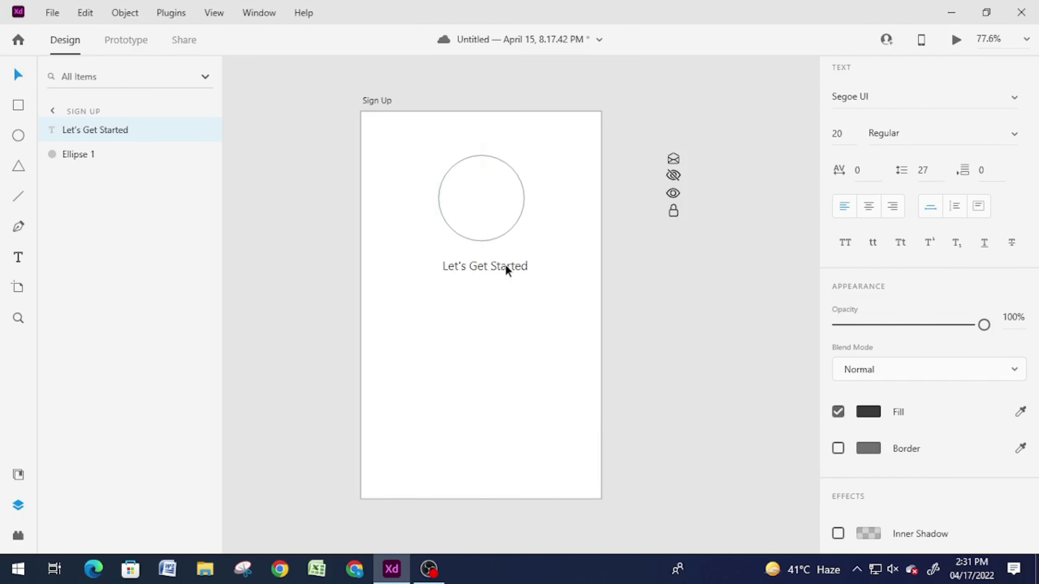
drag(498, 266, 504, 266)
Step: Make the heading Semibold and change its fill to #545454
scroll(889, 287, up, 2)
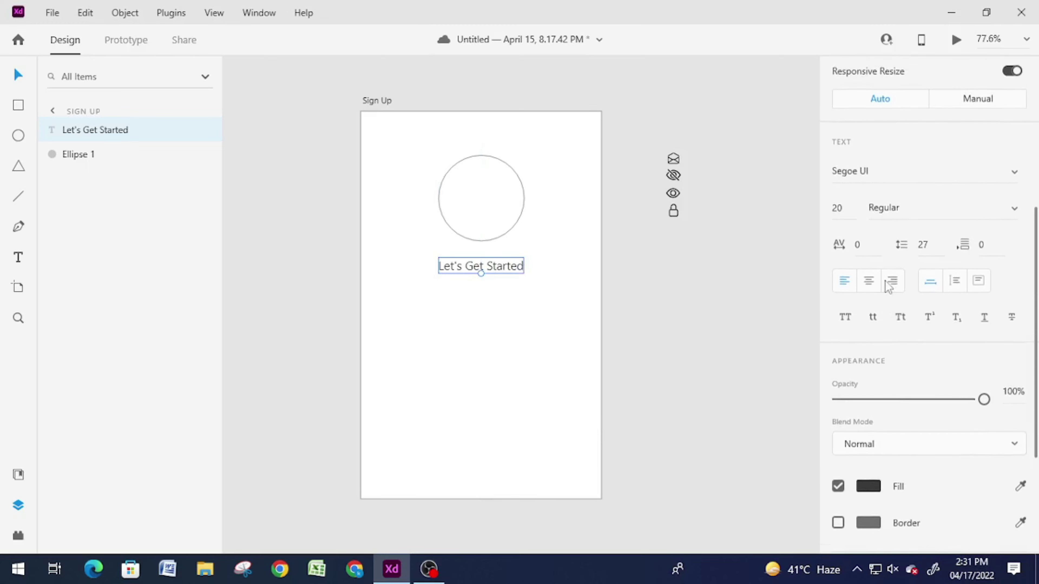
click(892, 207)
click(1014, 209)
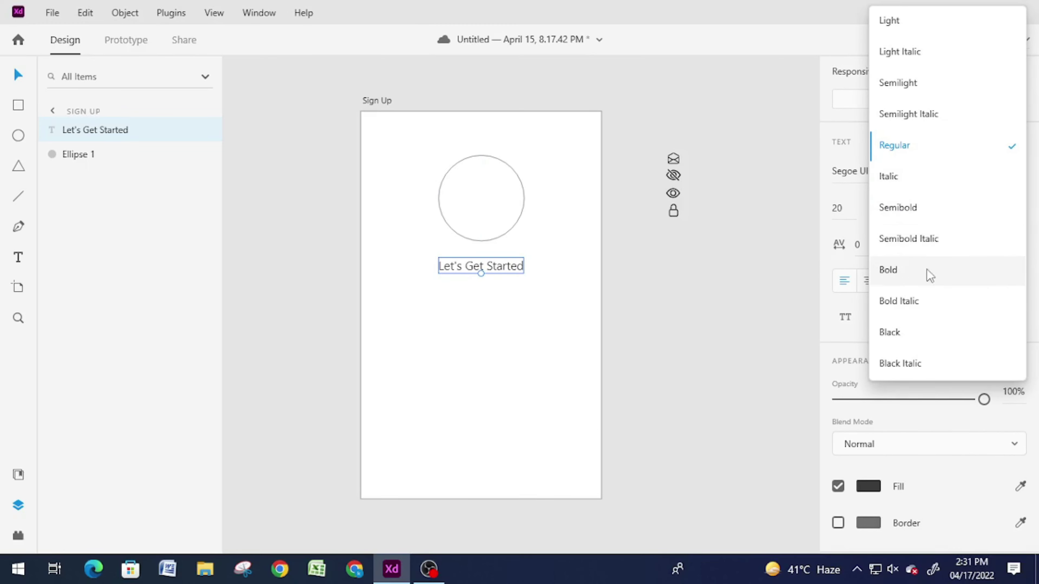
click(927, 208)
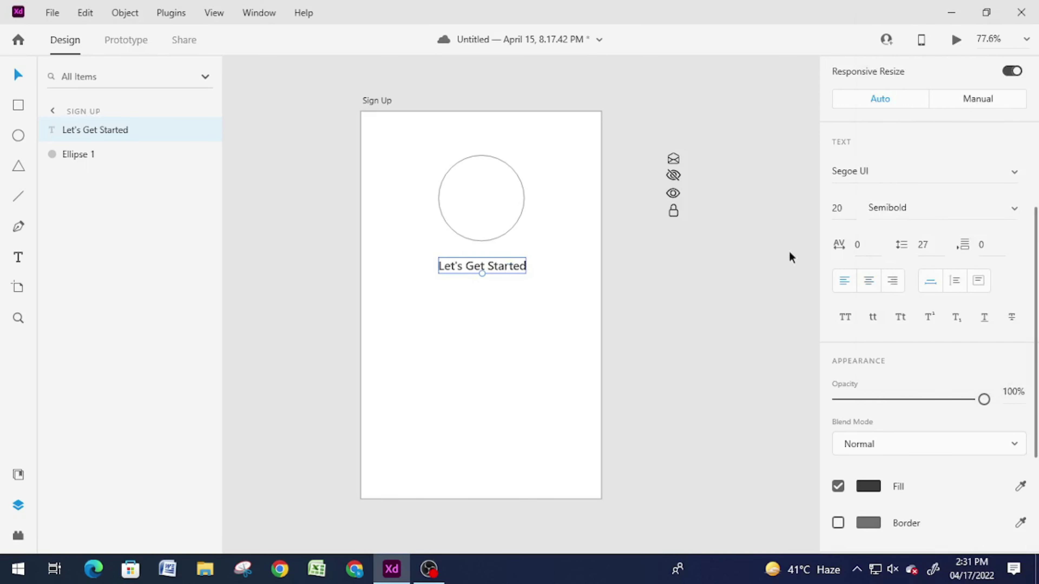
click(868, 487)
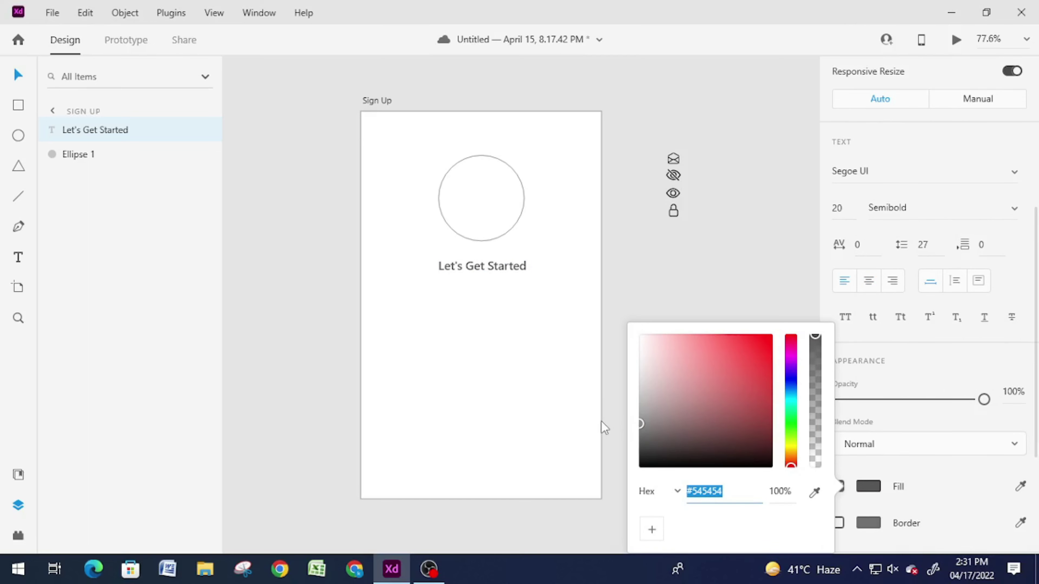
Step: Add an 'Email' text label below the heading
click(594, 407)
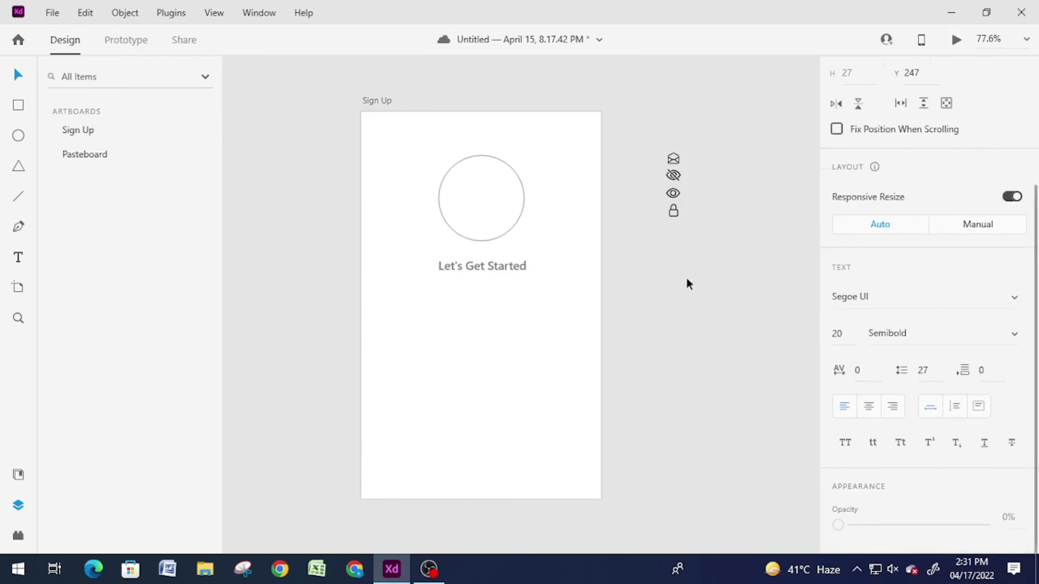
drag(687, 284, 716, 255)
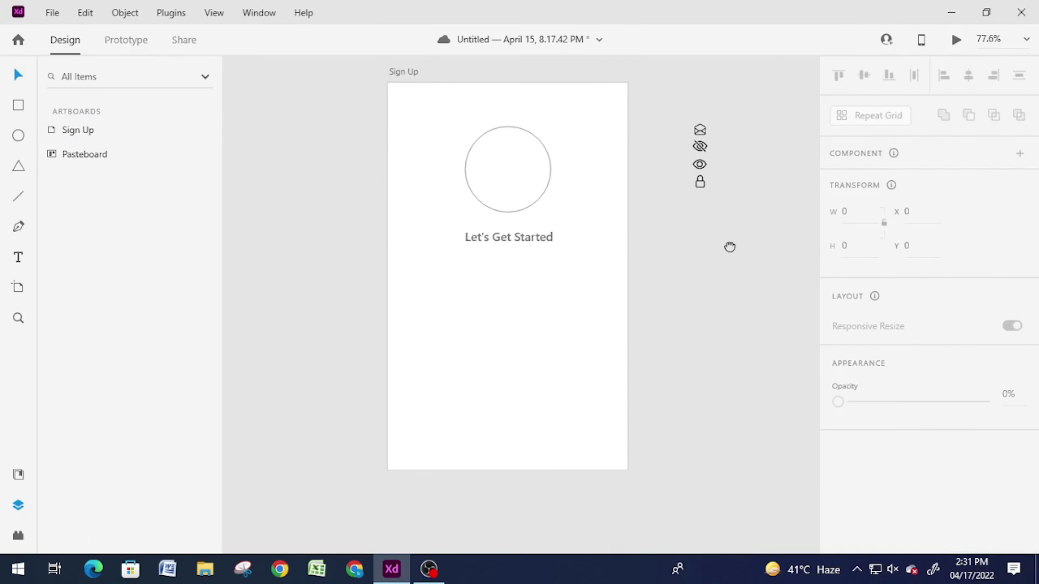
click(24, 254)
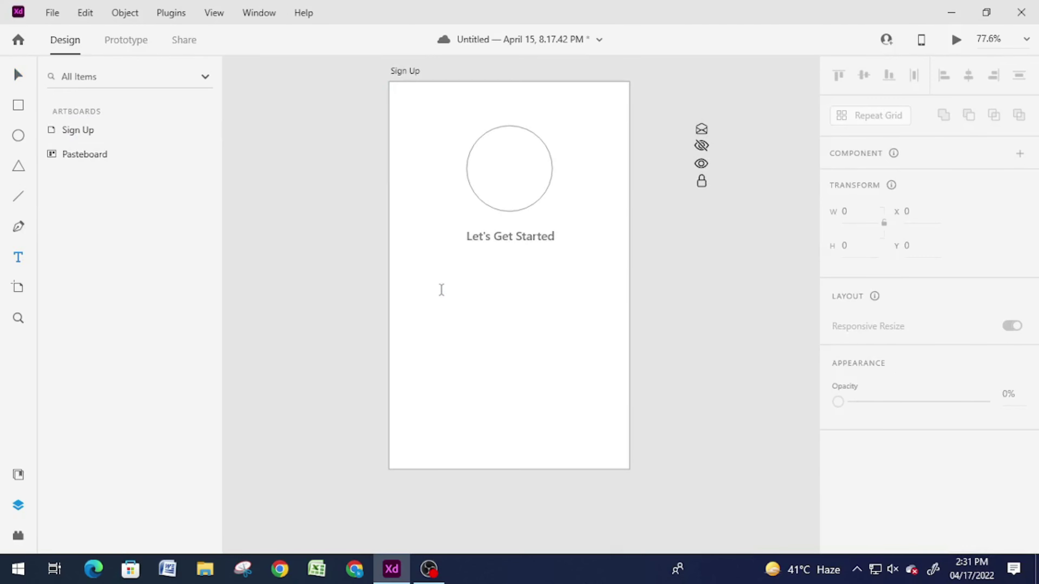
click(441, 290)
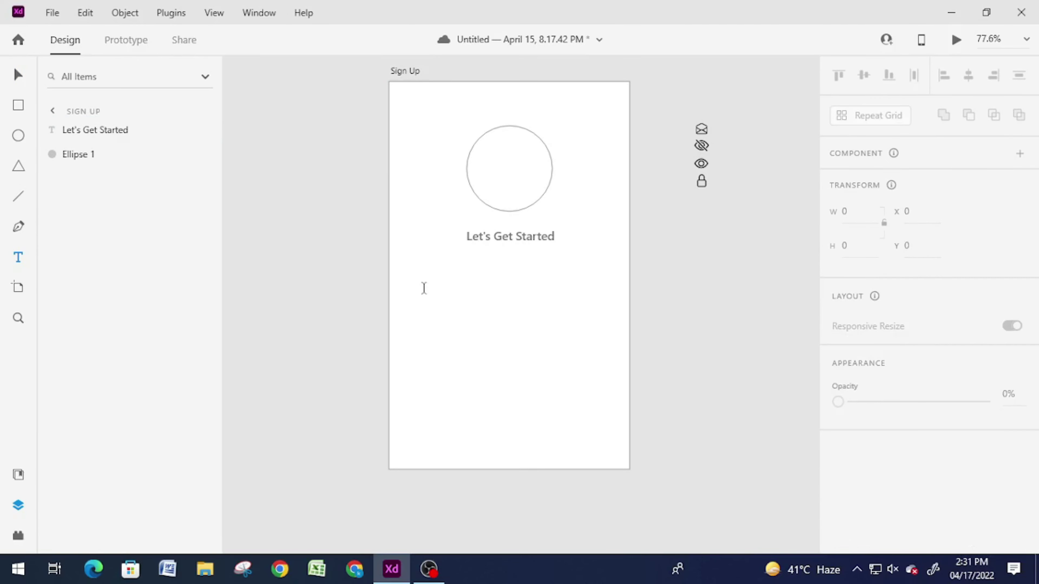
click(424, 288)
text(mail)
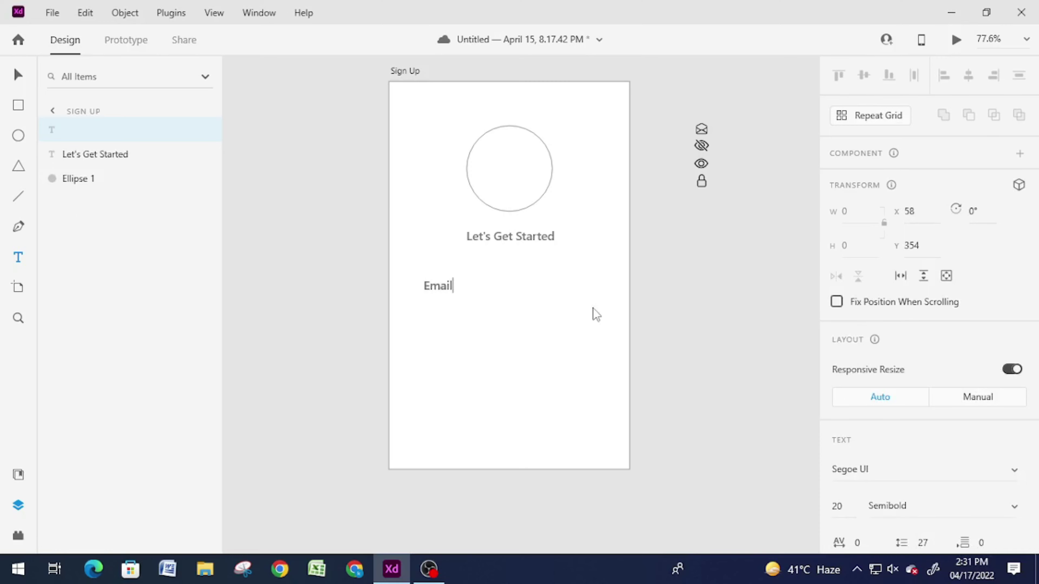
key(Escape)
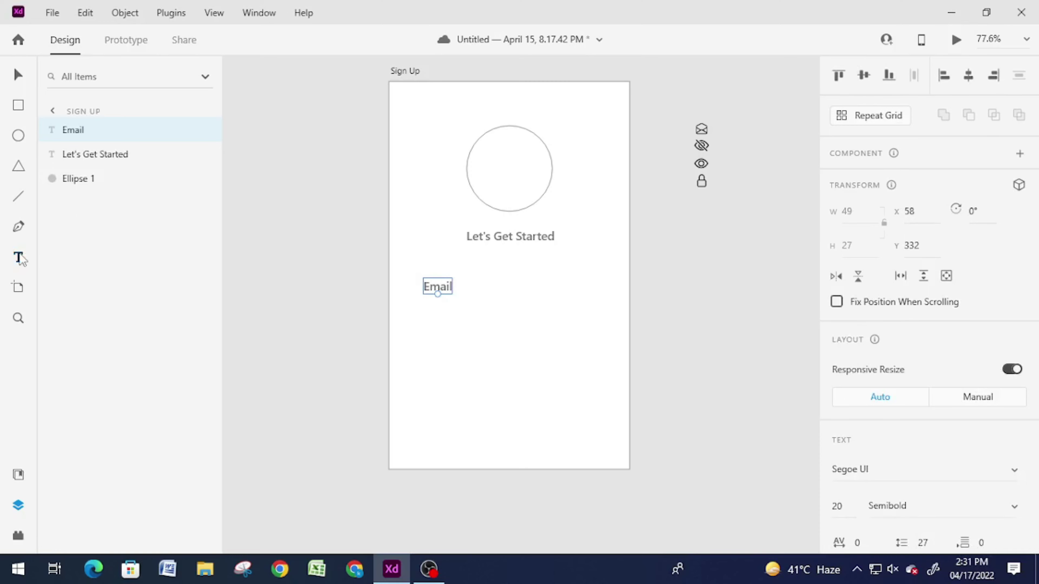
Step: Type a sample e-mail address as a text line beneath the Email label
click(428, 303)
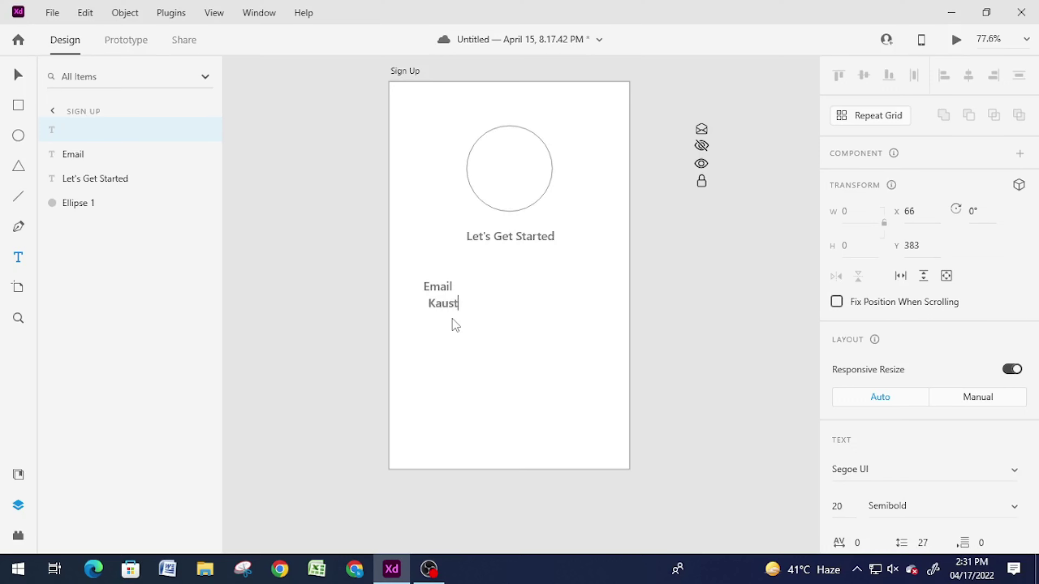
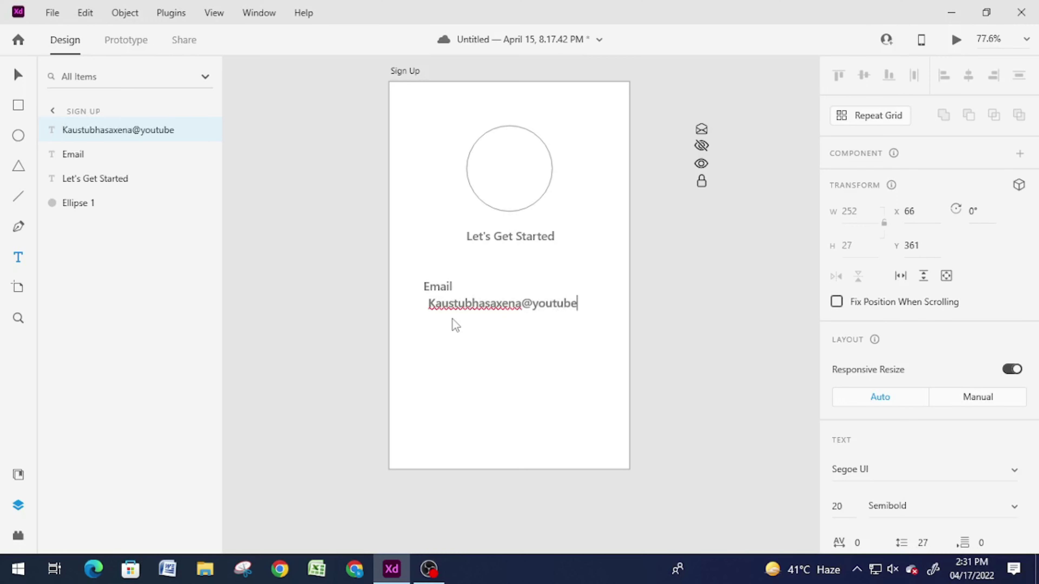
click(18, 76)
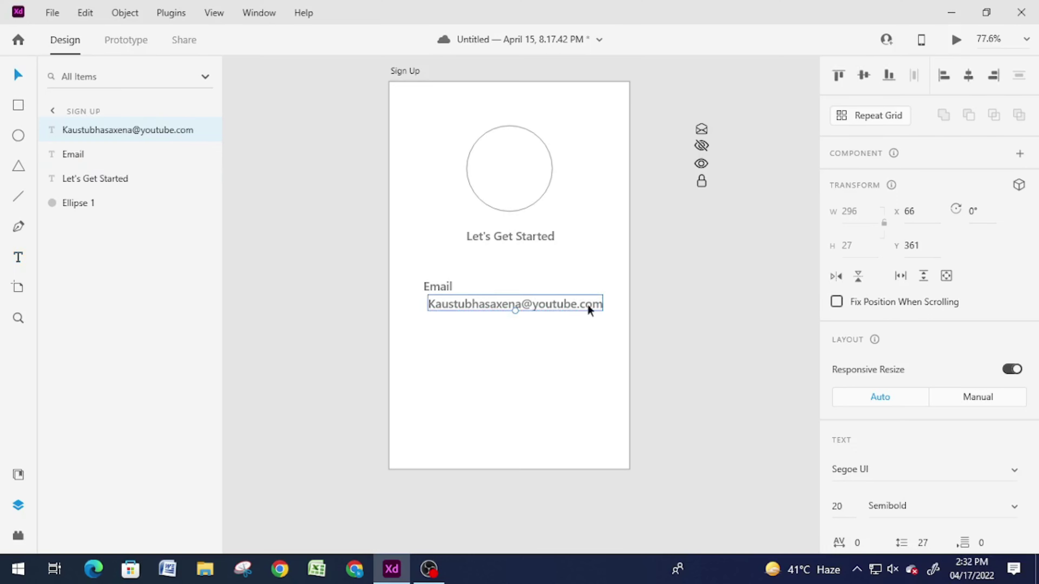
Step: Try font sizes 12 and then 14 on the Email label
click(440, 287)
scroll(843, 451, down, 2)
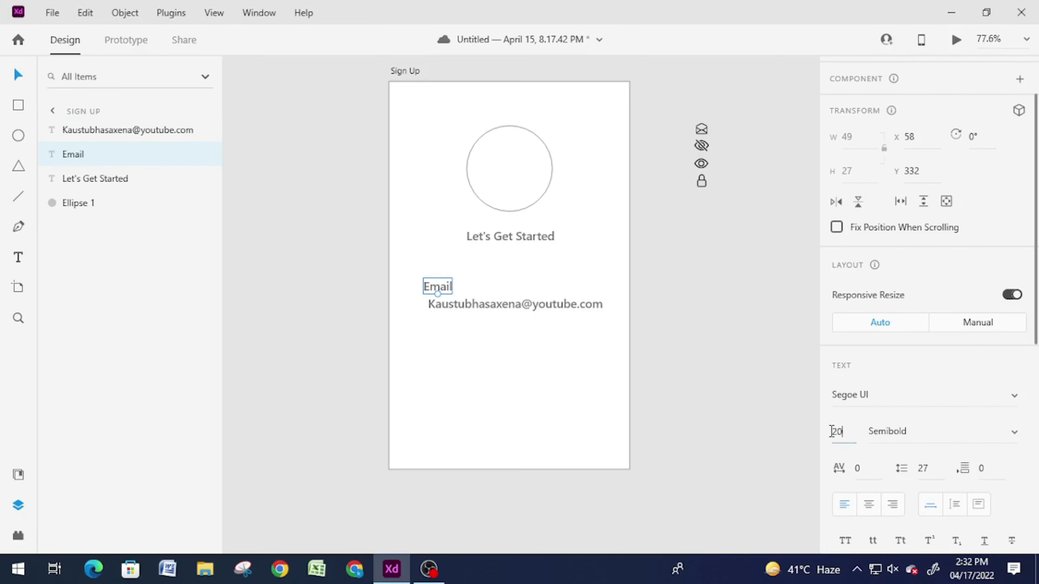
drag(832, 432, 899, 426)
text(12)
key(Return)
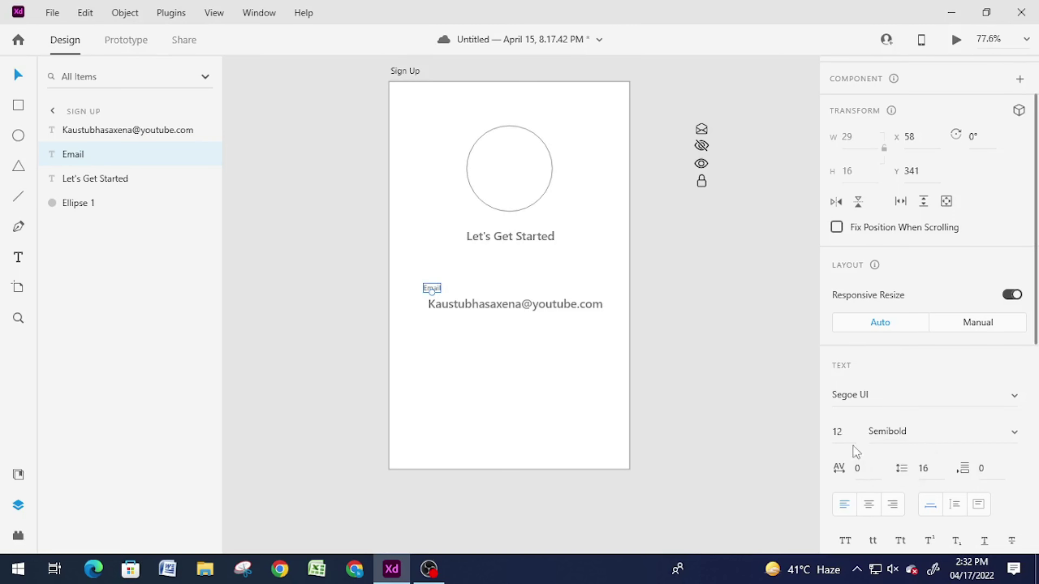
click(831, 431)
text(14)
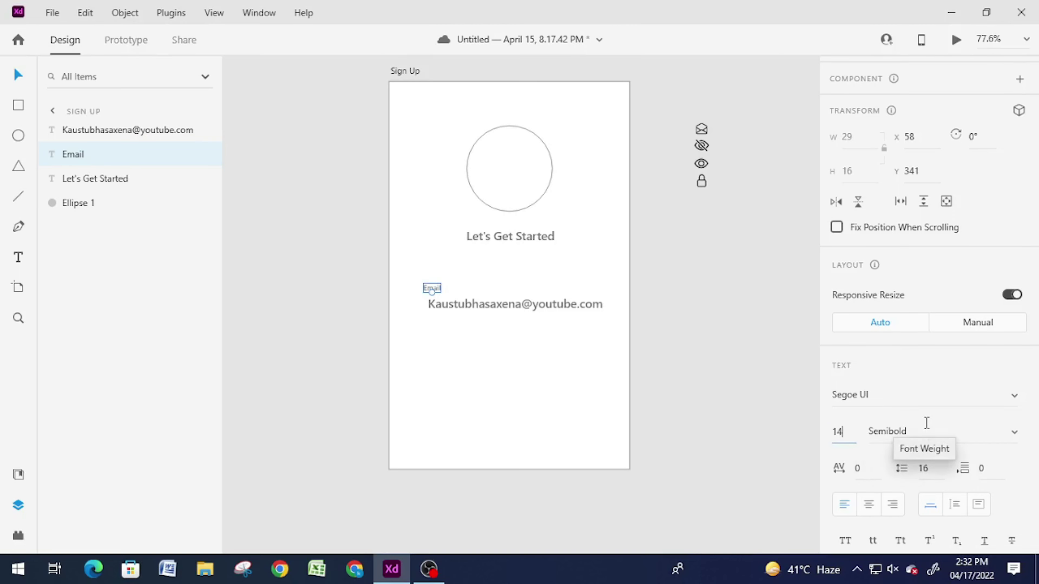
key(Return)
Step: Set the e-mail address text to 18 pt
click(516, 307)
click(834, 432)
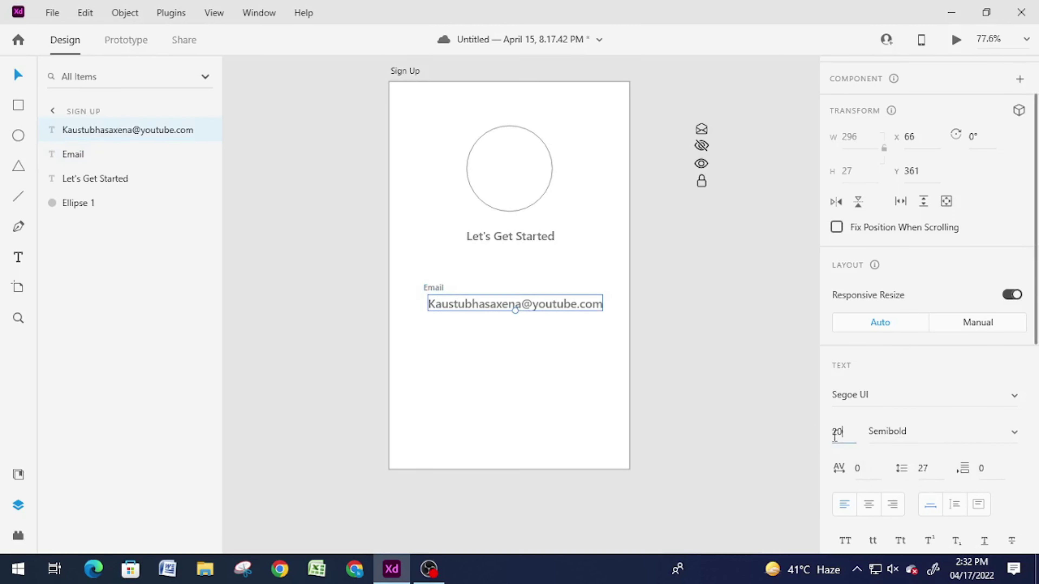
text(18)
key(Return)
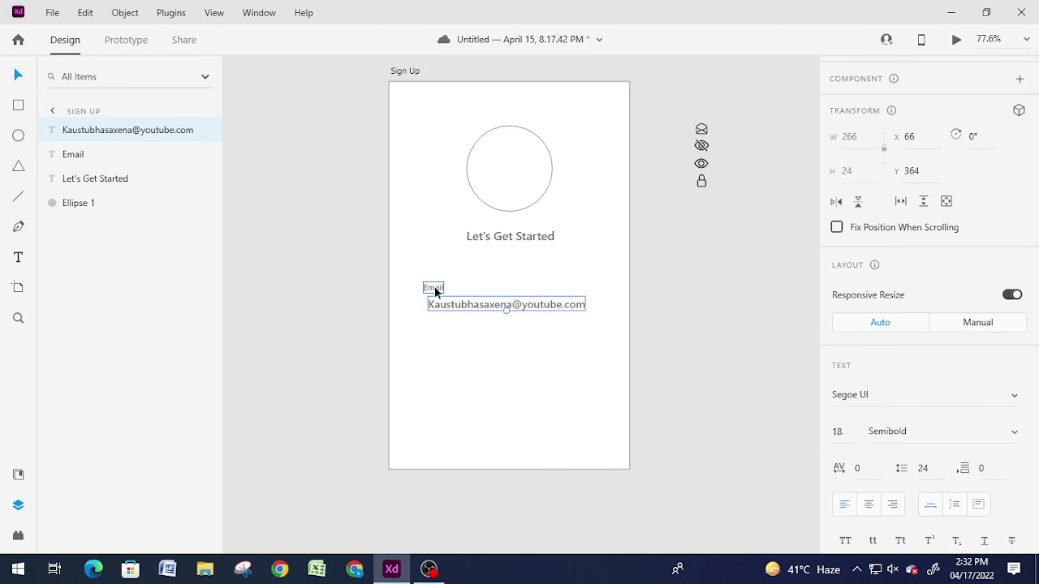
Step: Set the Email label back to 12 pt
click(434, 287)
click(856, 431)
text(12)
key(Return)
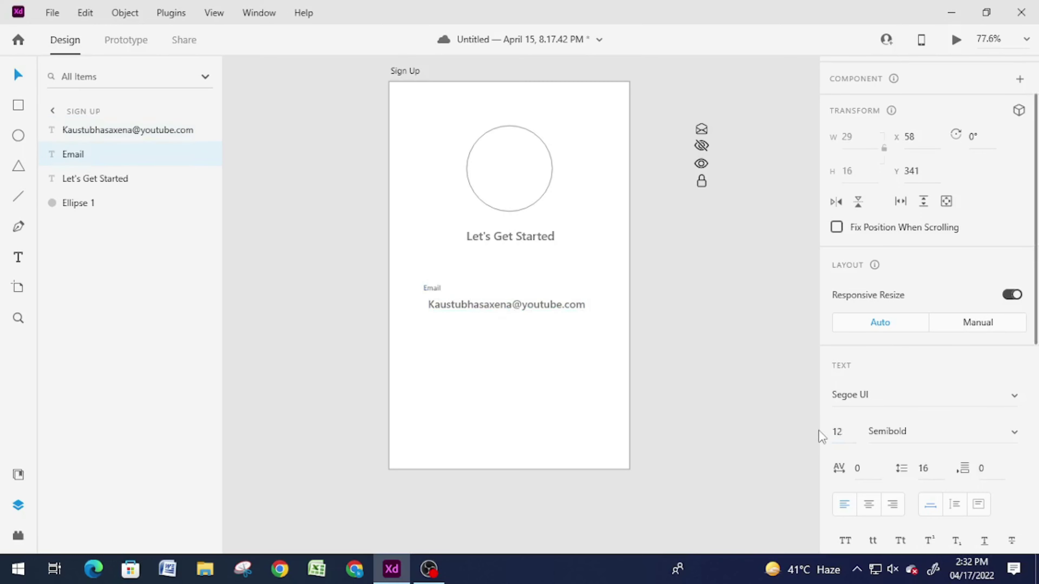
ctrl+scroll(437, 320, up, 2)
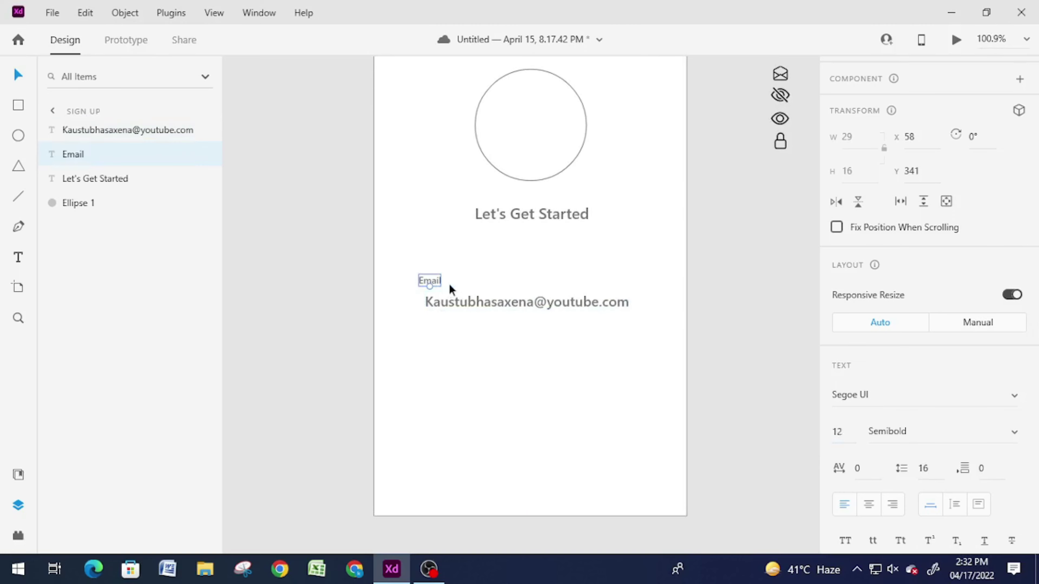
click(16, 196)
Step: Draw a 305 px underline beneath the e-mail address
drag(638, 317, 410, 310)
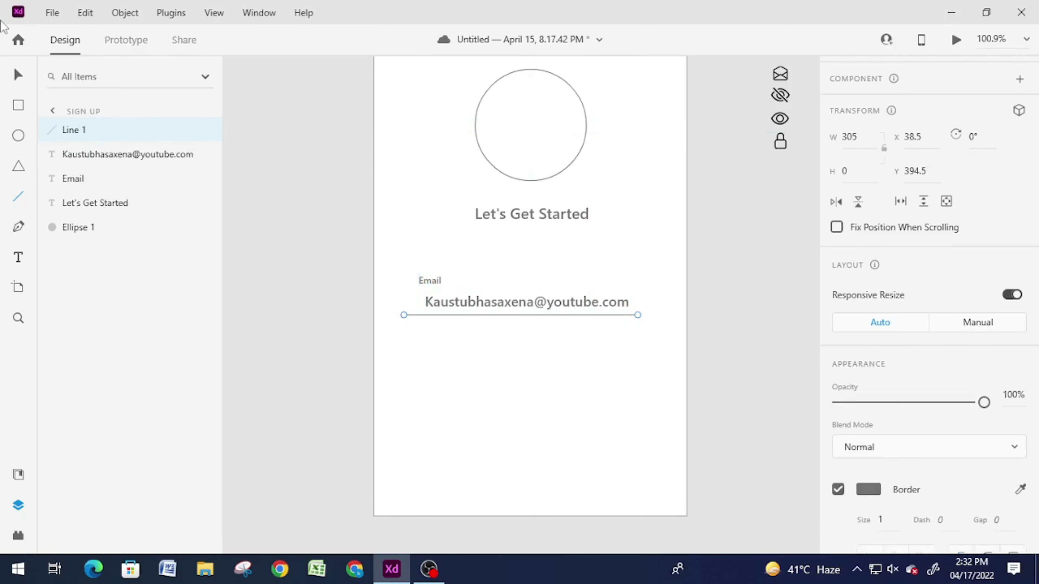
key(v)
click(752, 127)
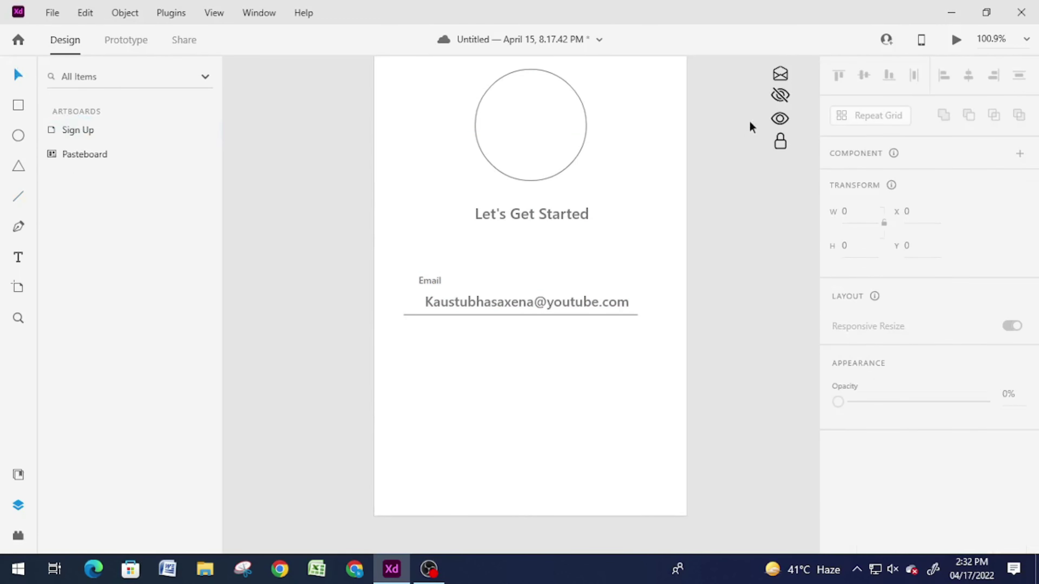
Step: Move the envelope icon beside the address and bottom-align it with the text
click(780, 75)
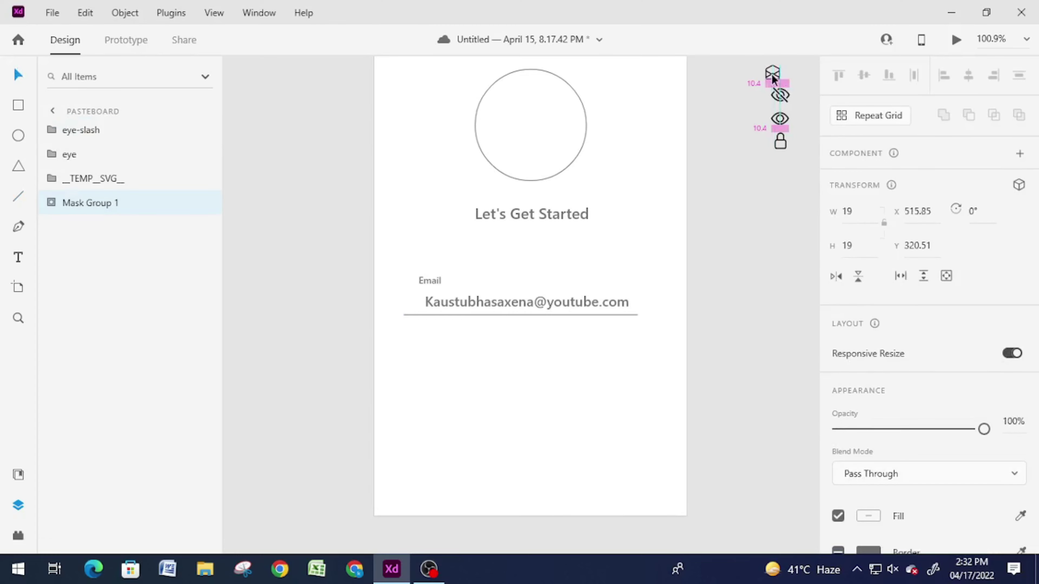
mouse_move(780, 74)
mouse_down()
mouse_move(506, 201)
mouse_move(414, 307)
mouse_up()
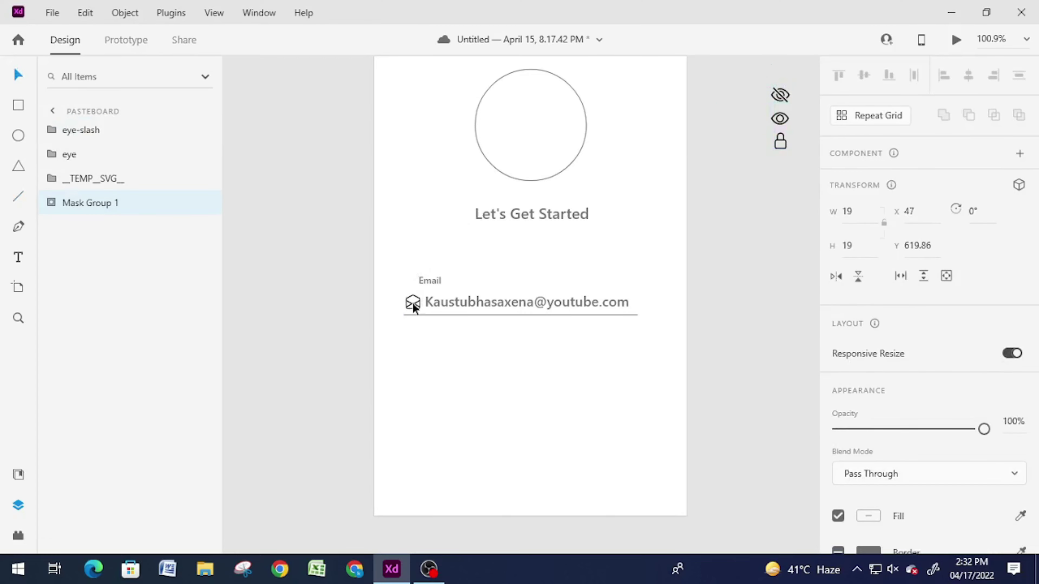
scroll(414, 306, up, 3)
scroll(414, 306, up, 3)
shift+click(458, 299)
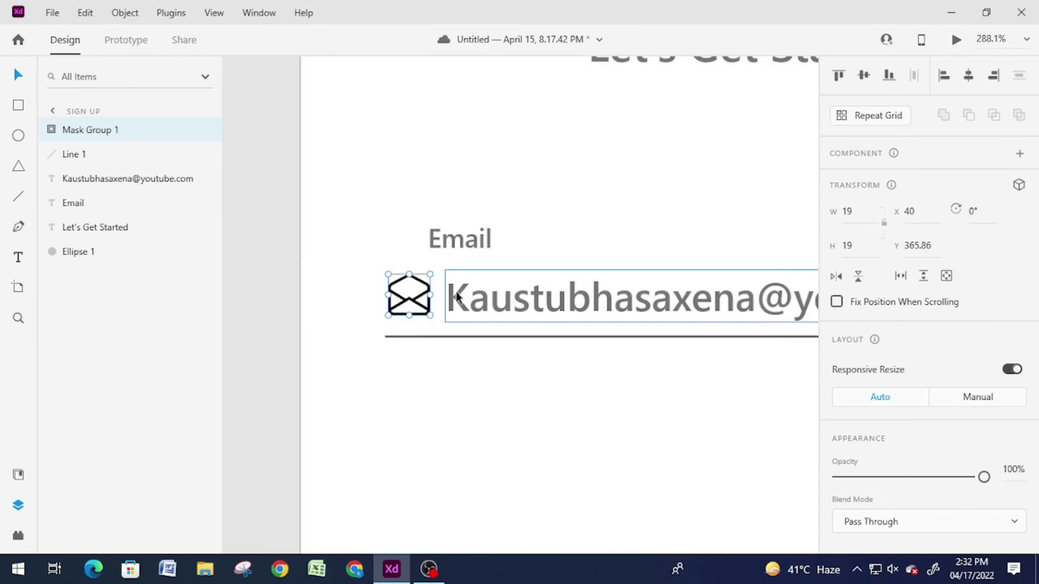
click(889, 76)
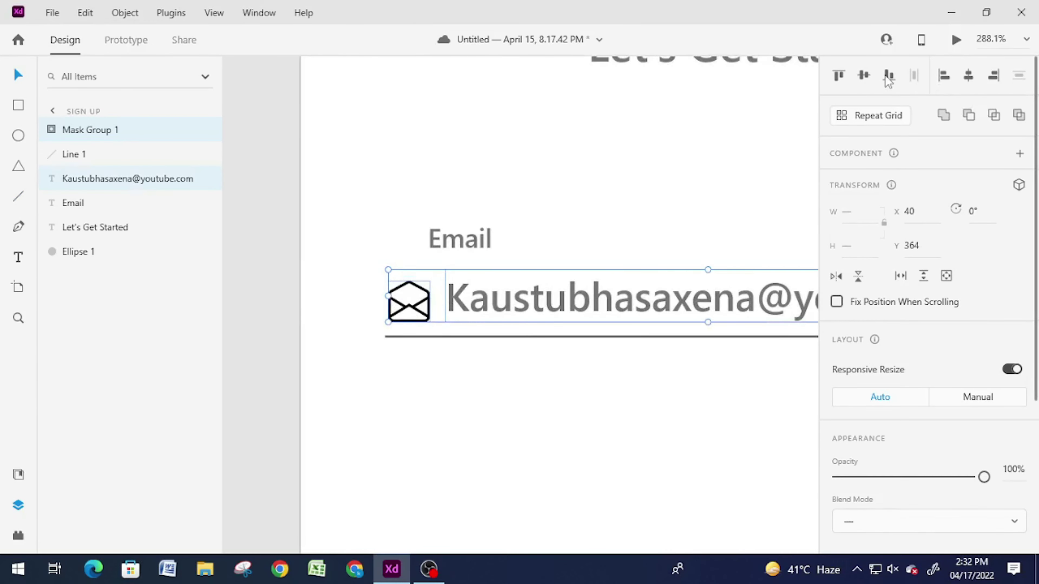
Step: Left-align the Email label and envelope icon with the underline
click(455, 243)
shift+click(414, 287)
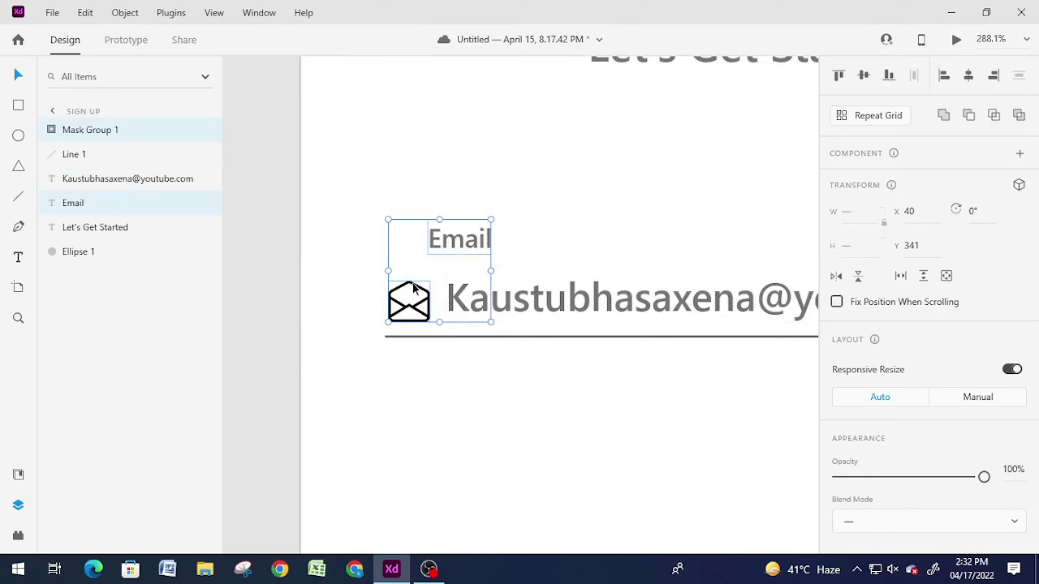
shift+click(439, 336)
click(945, 77)
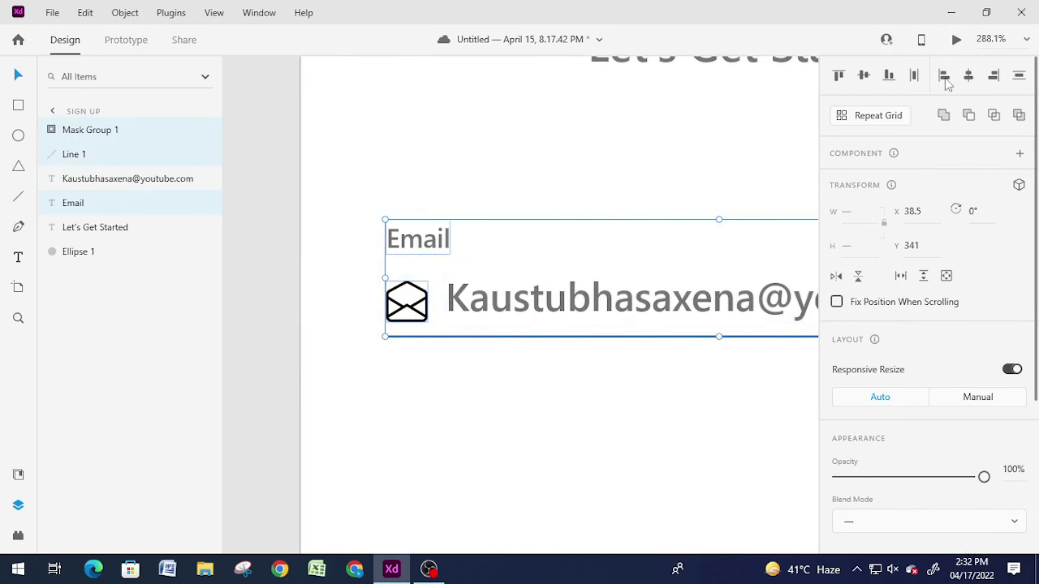
click(265, 164)
Step: Nudge the Email label down and right, just above the field
drag(430, 239, 431, 246)
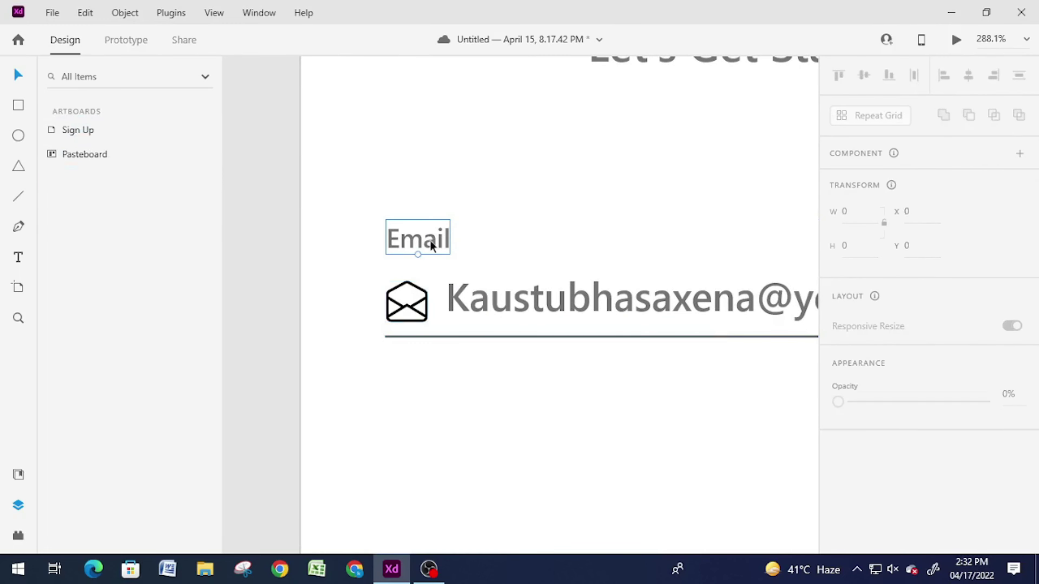
key(Down)
key(Down)
key(Down)
key(Down)
key(Down)
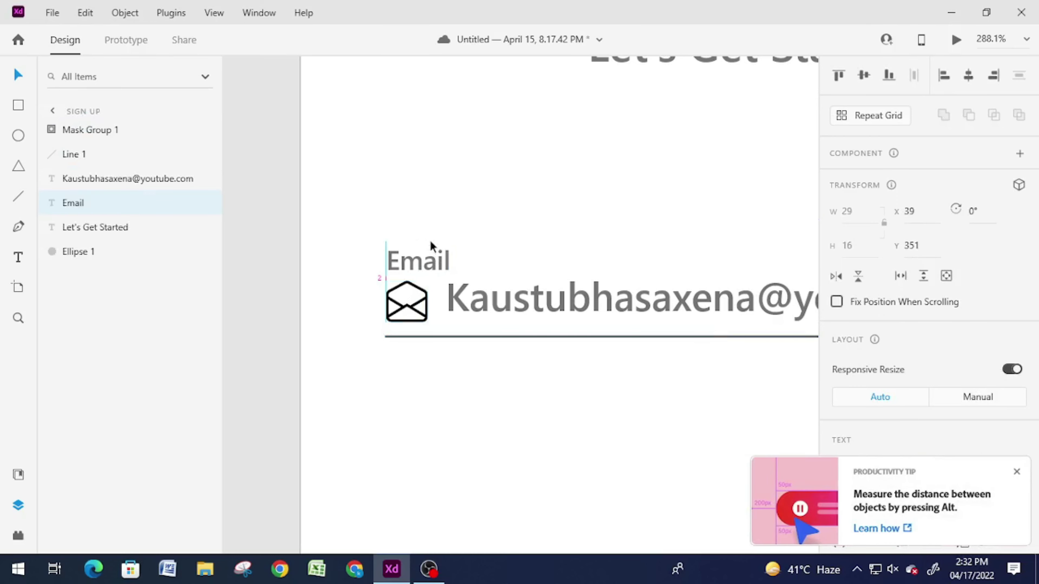
key(Down)
key(Down)
key(Right)
key(Right)
key(Right)
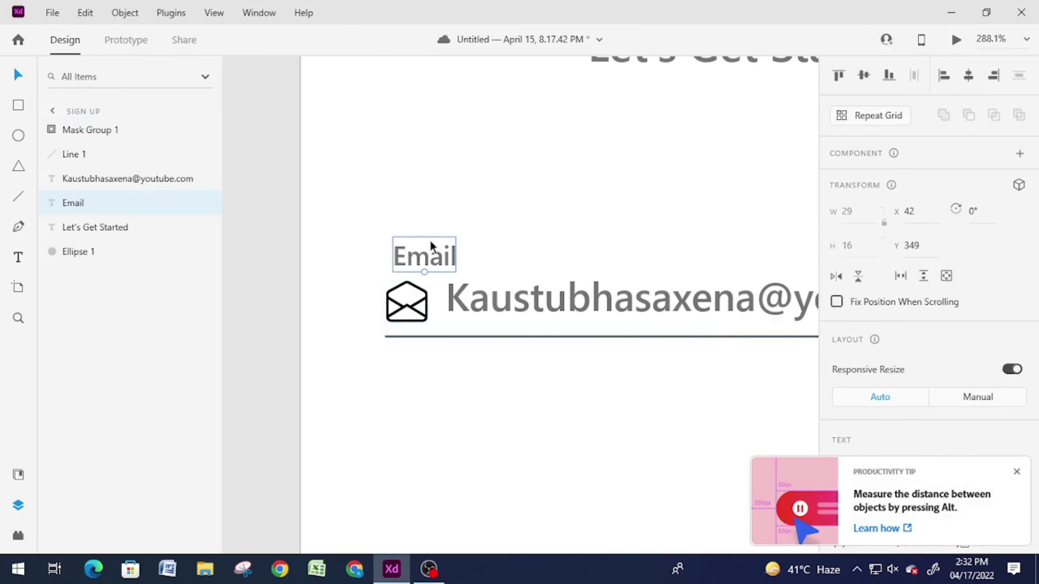
scroll(434, 246, down, 3)
scroll(531, 254, down, 1)
scroll(573, 258, right, 2)
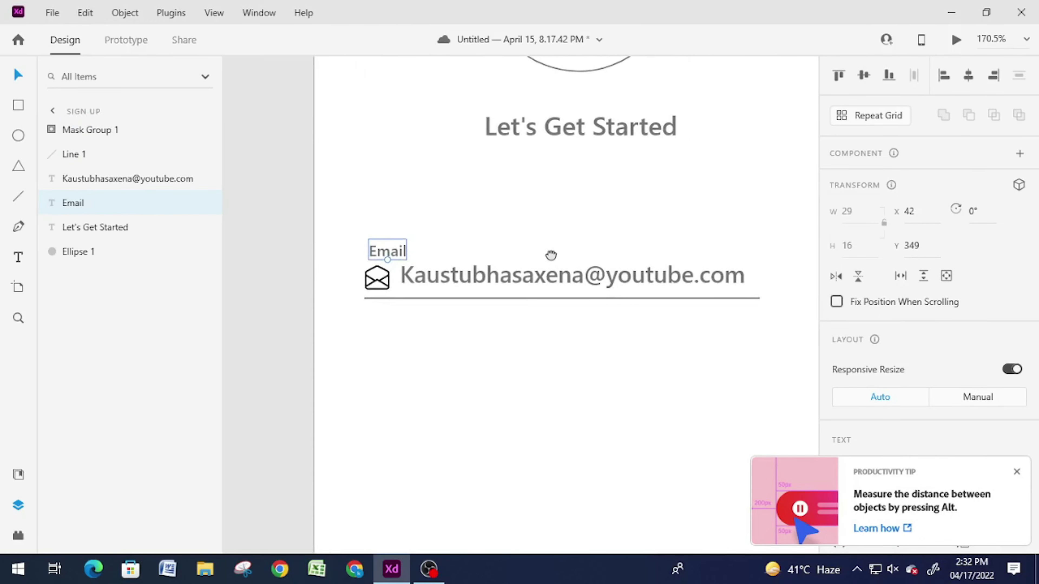
scroll(580, 266, down, 1)
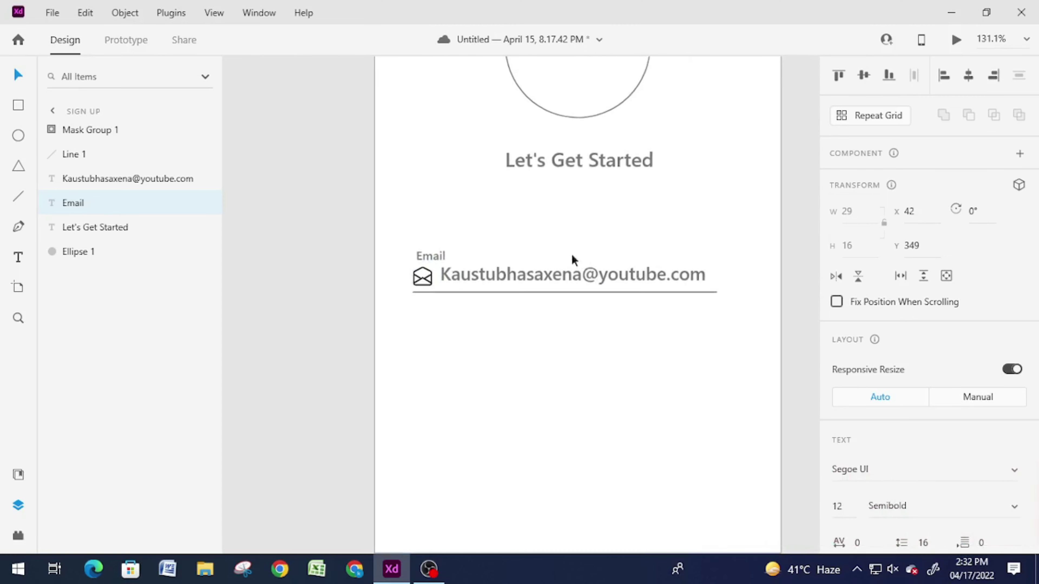
scroll(565, 258, down, 2)
Step: Duplicate the email field below it and relabel the copy 'Password'
drag(382, 239, 697, 293)
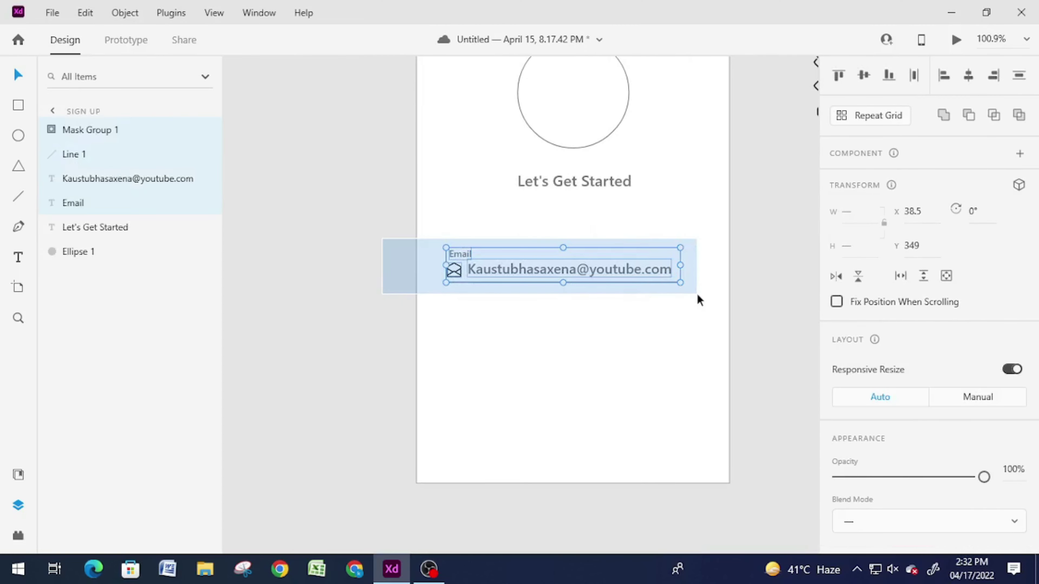
mouse_move(602, 281)
mouse_down()
mouse_move(605, 364)
mouse_move(604, 356)
mouse_up()
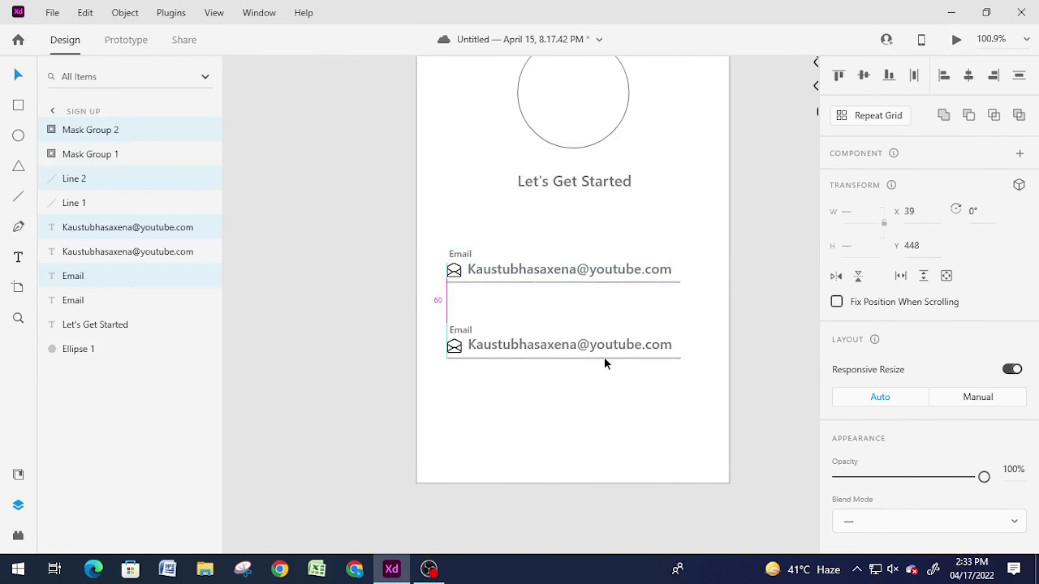
click(383, 315)
double_click(459, 330)
double_click(522, 344)
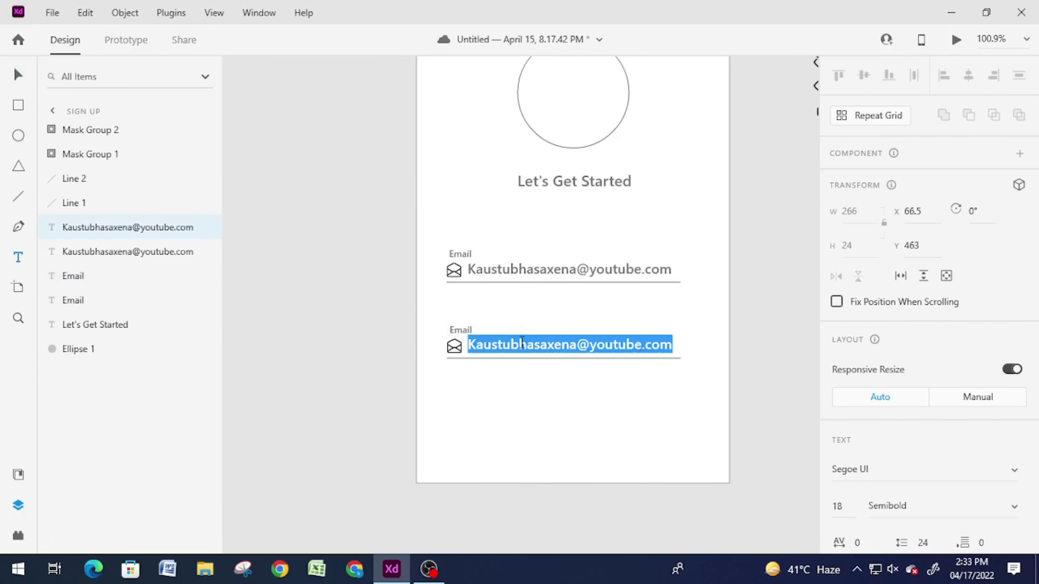
double_click(462, 330)
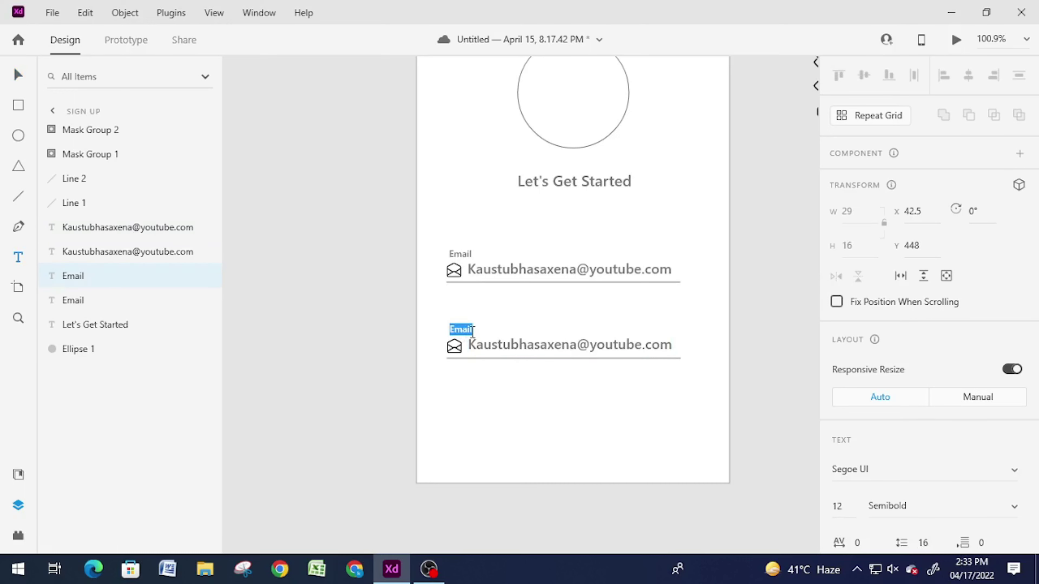
text(Password)
click(18, 75)
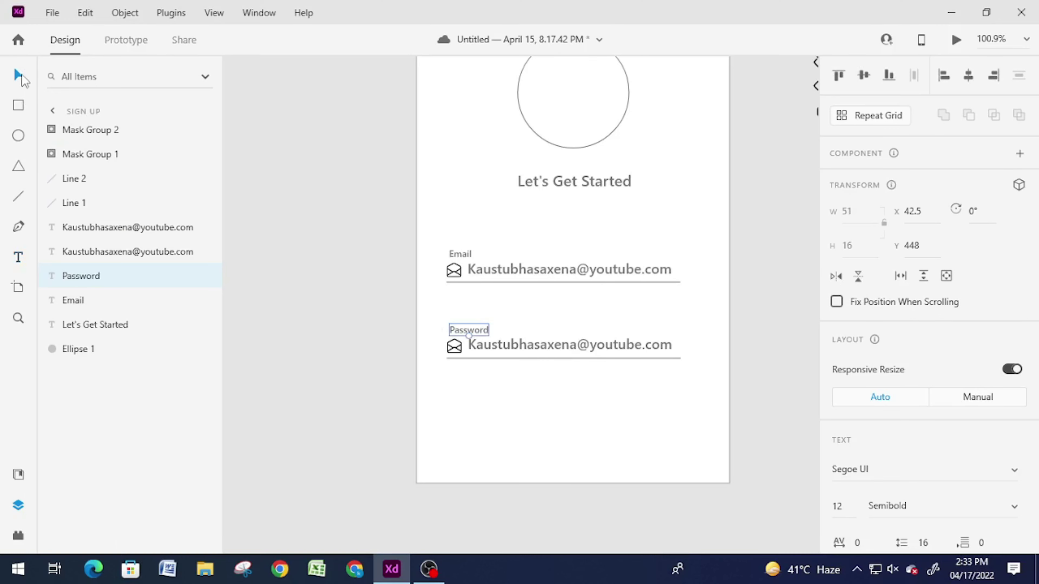
Step: Delete the envelope icon from the Password field
click(387, 320)
click(458, 342)
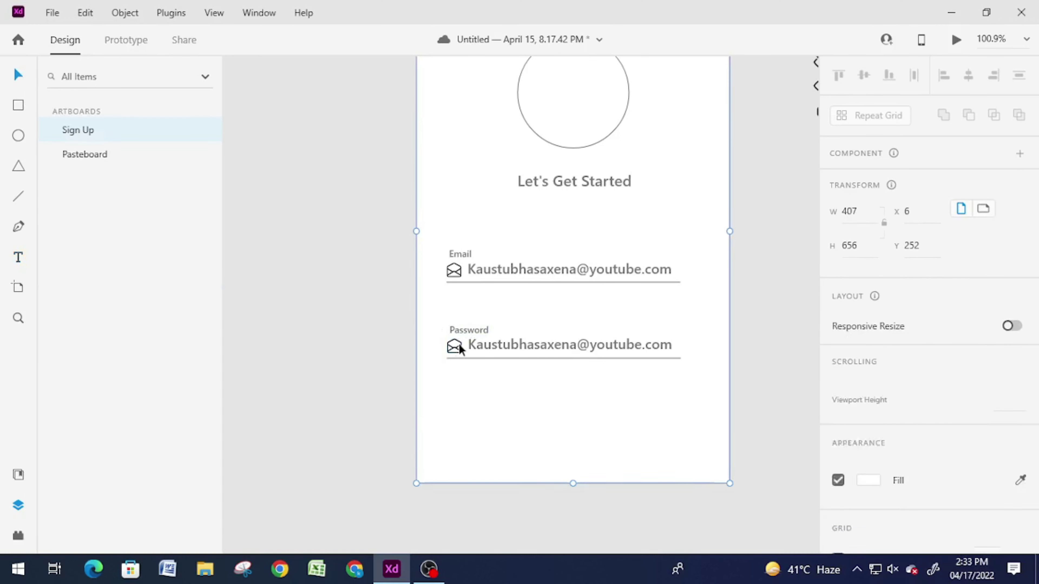
click(425, 348)
click(452, 348)
key(Delete)
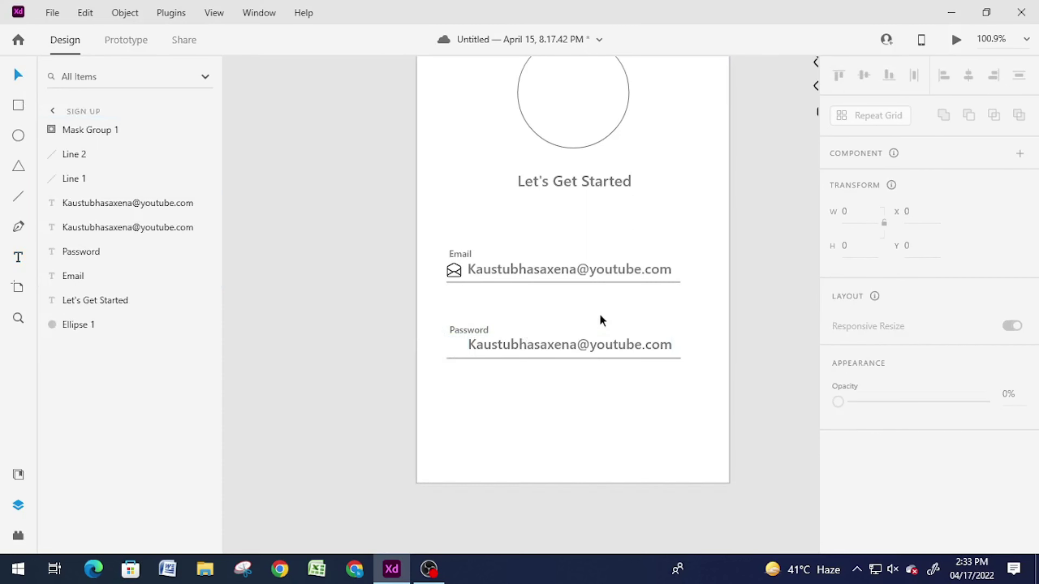
scroll(686, 225, up, 2)
scroll(687, 225, right, 3)
Step: Move the lock icon into the Password field and nudge it left under the envelope
click(718, 180)
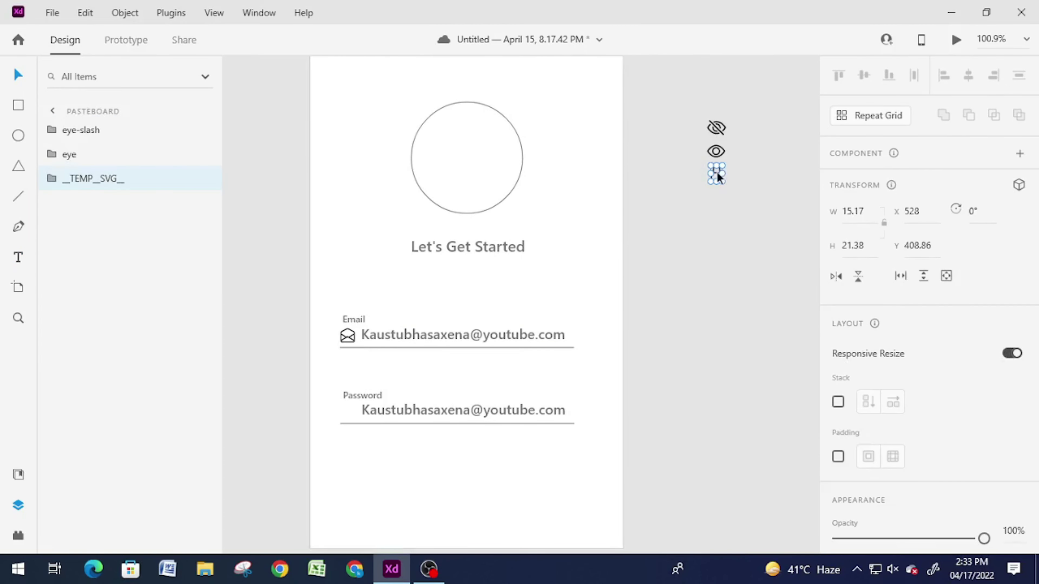
drag(718, 179, 351, 412)
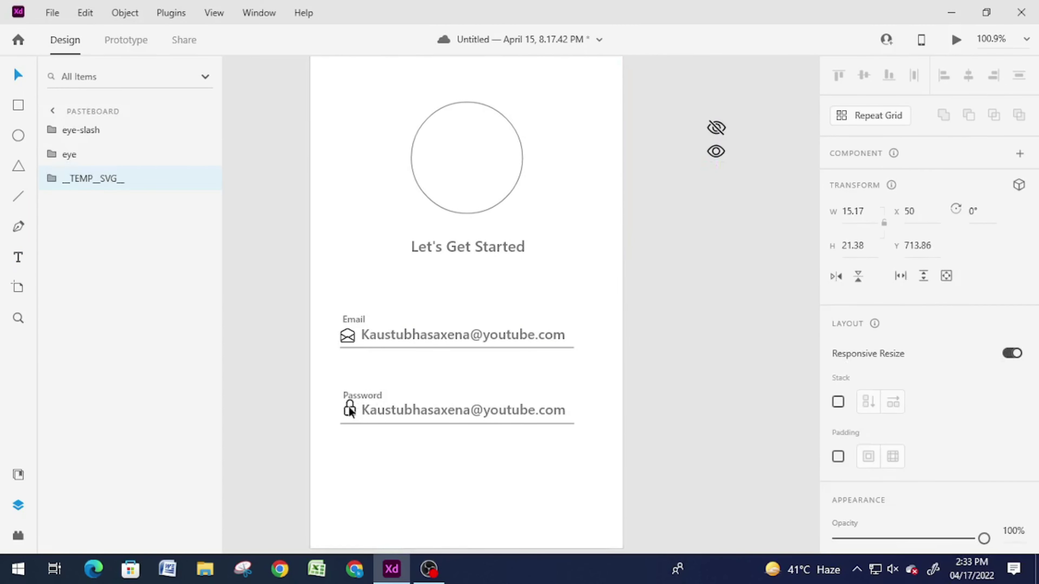
shift+click(370, 411)
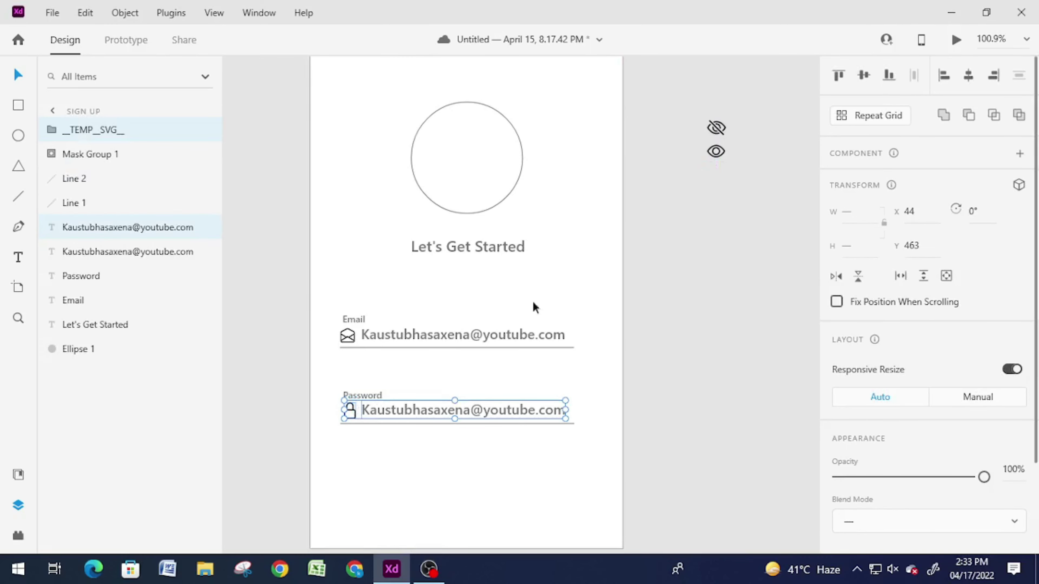
scroll(534, 307, down, 2)
scroll(450, 348, up, 2)
scroll(457, 354, up, 3)
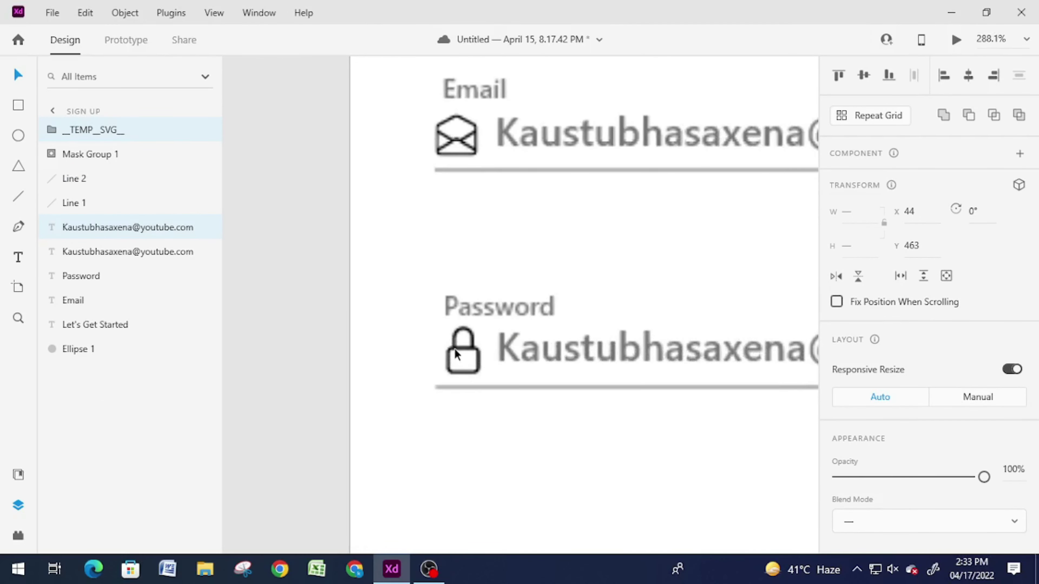
click(457, 354)
key(Left)
key(Left)
key(Left)
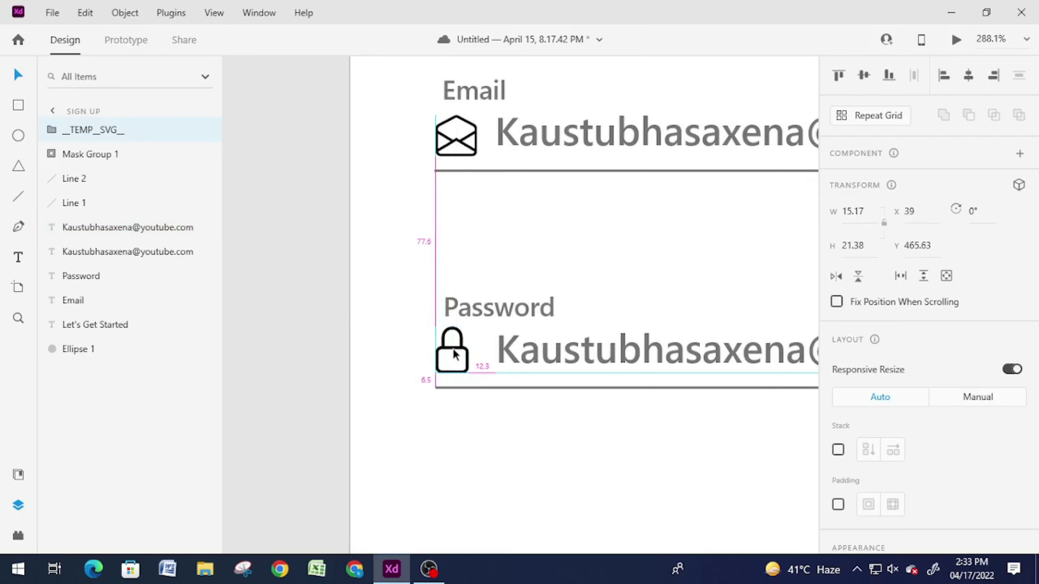
click(271, 308)
Step: Select the envelope and lock icons together
scroll(519, 318, down, 1)
scroll(557, 323, down, 1)
scroll(602, 345, down, 2)
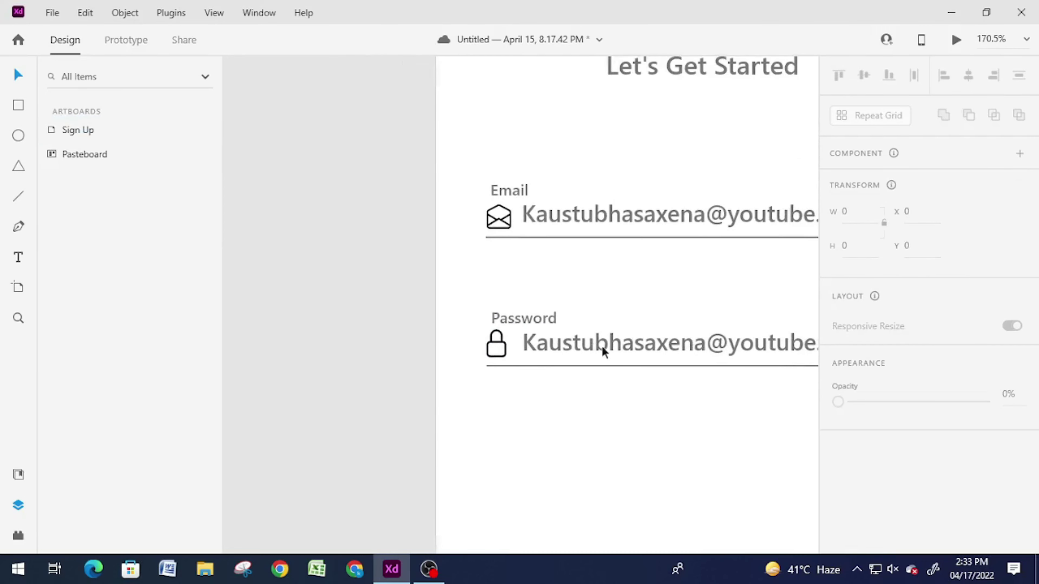
scroll(601, 345, down, 1)
scroll(510, 320, down, 1)
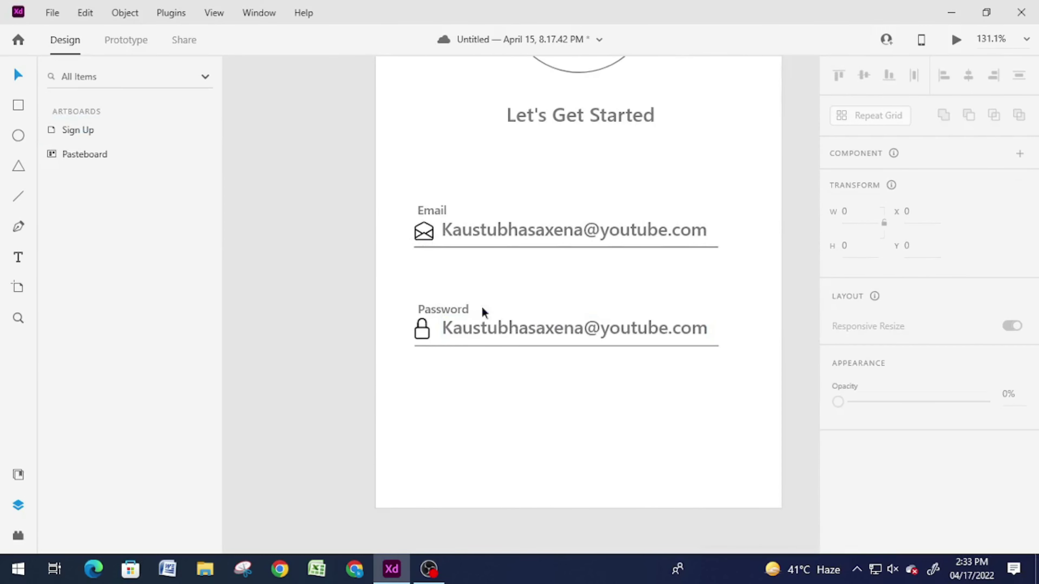
drag(357, 229, 425, 232)
drag(331, 323, 421, 331)
drag(357, 235, 427, 232)
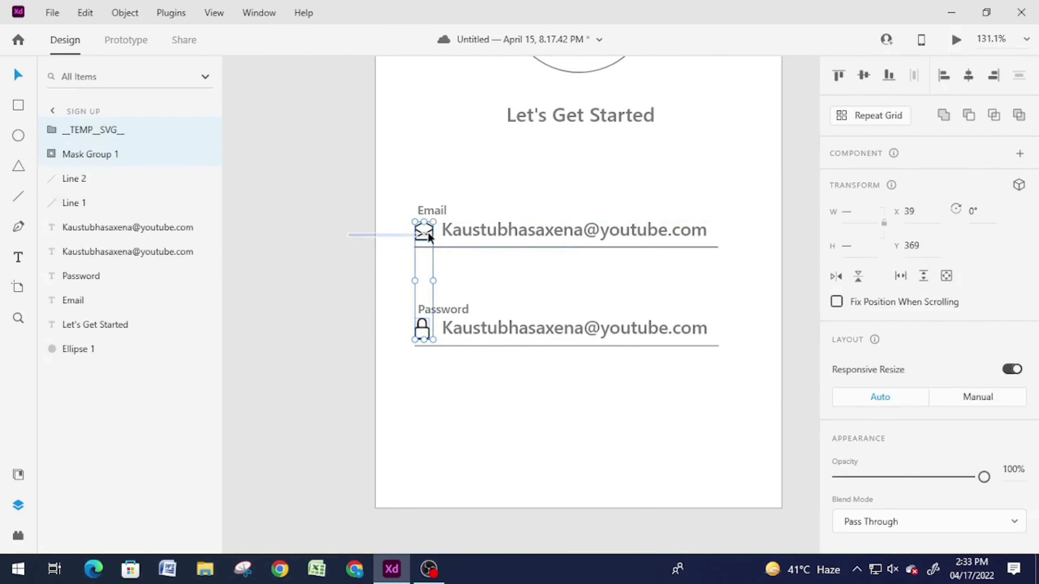
Step: Give both icons a red border and a #FF6E6E light red fill
scroll(896, 411, down, 5)
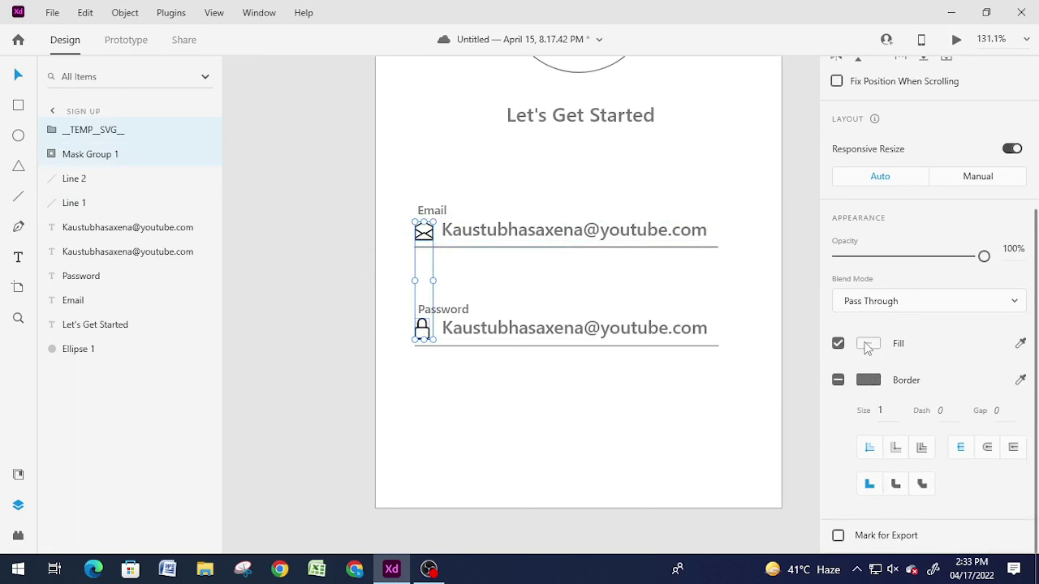
click(871, 382)
drag(758, 328, 769, 266)
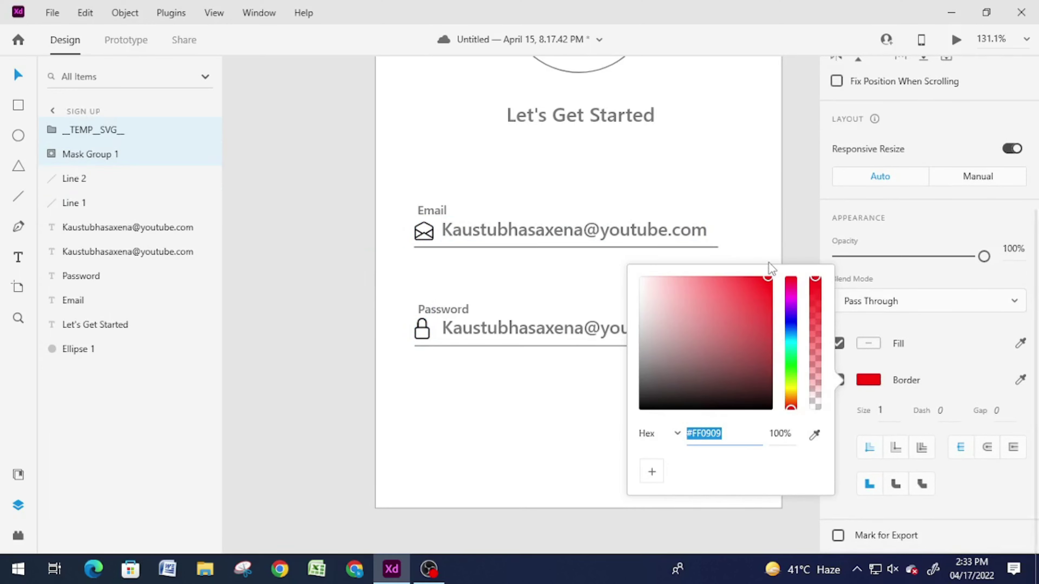
click(821, 255)
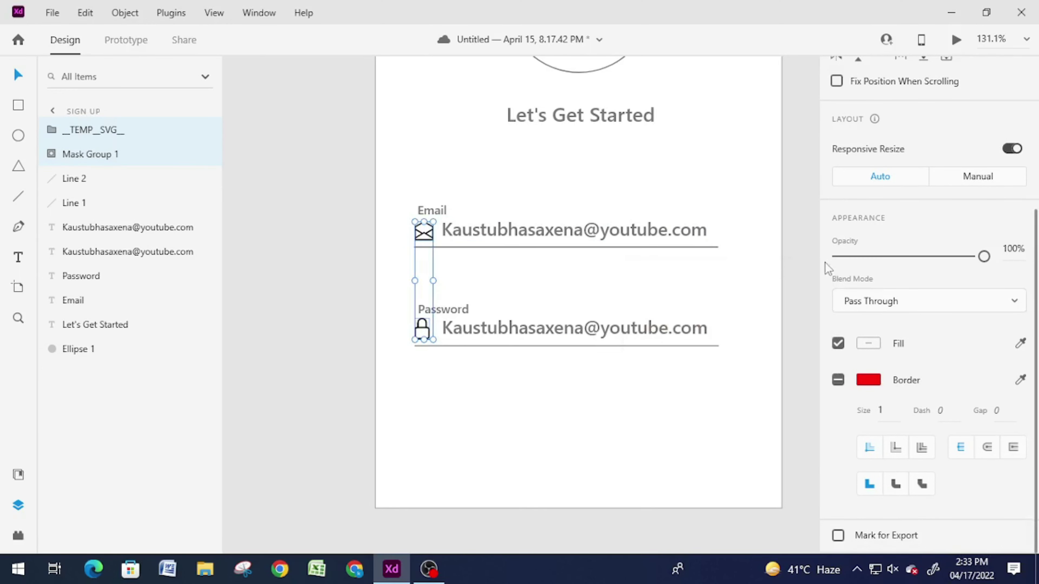
click(863, 346)
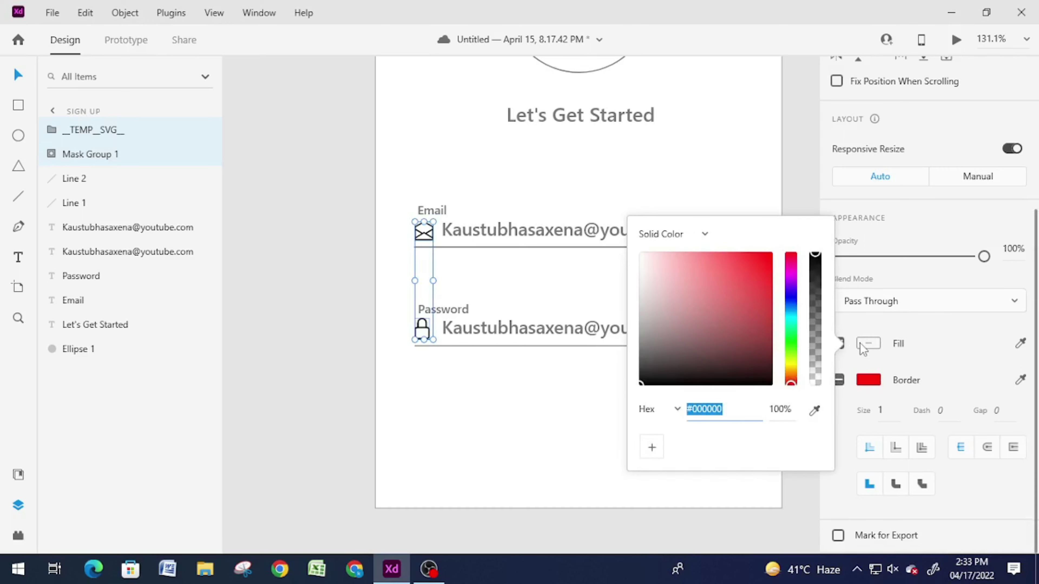
drag(661, 303, 719, 189)
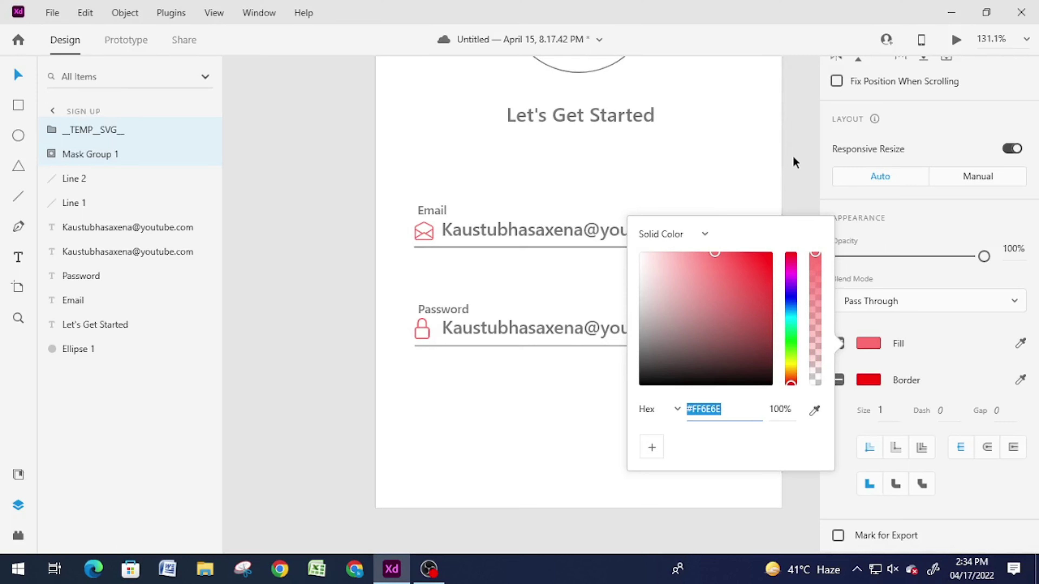
click(366, 240)
scroll(654, 289, right, 3)
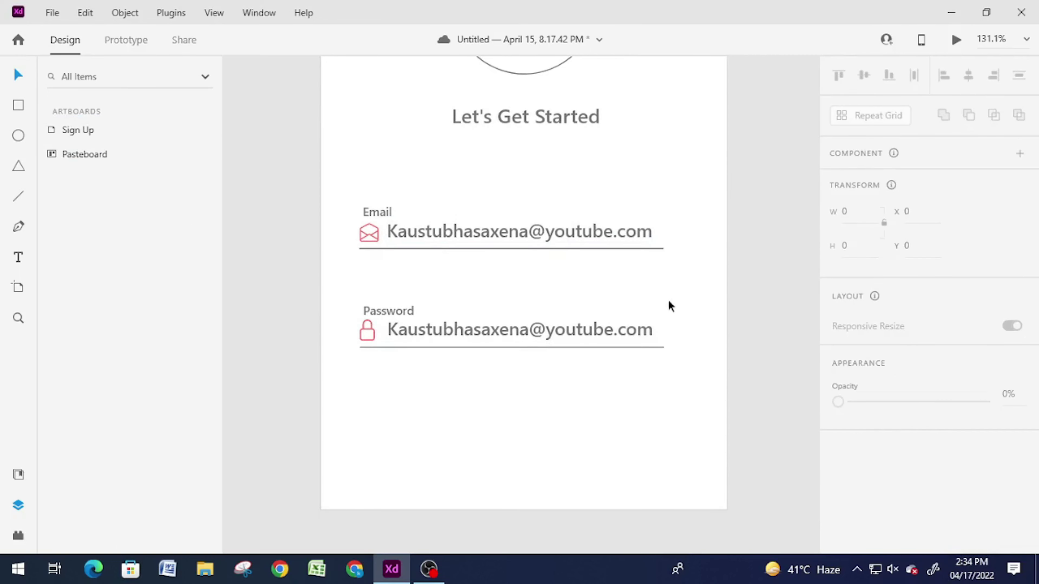
click(623, 327)
double_click(630, 330)
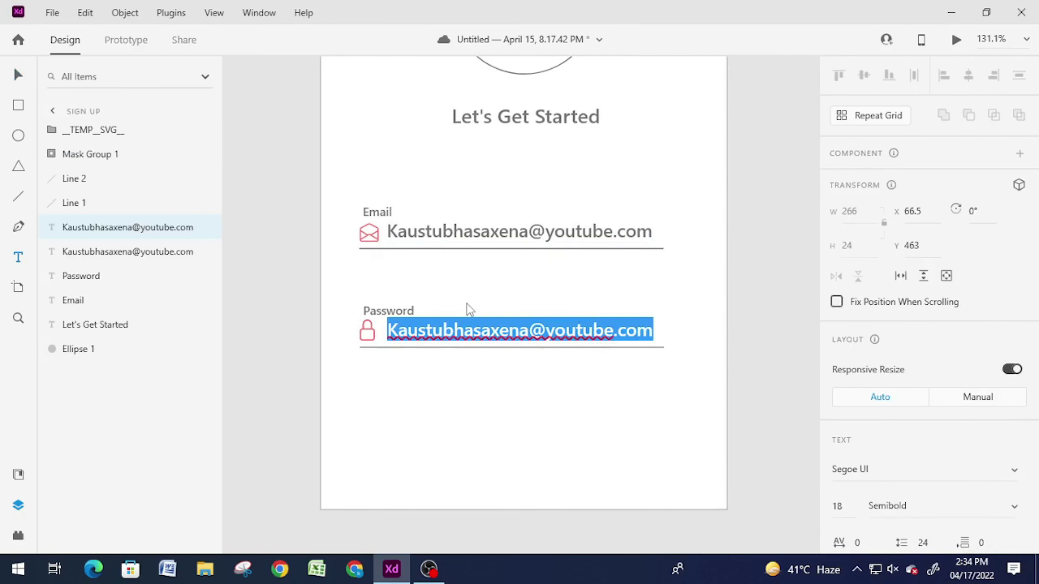
key(BackSpace)
click(18, 75)
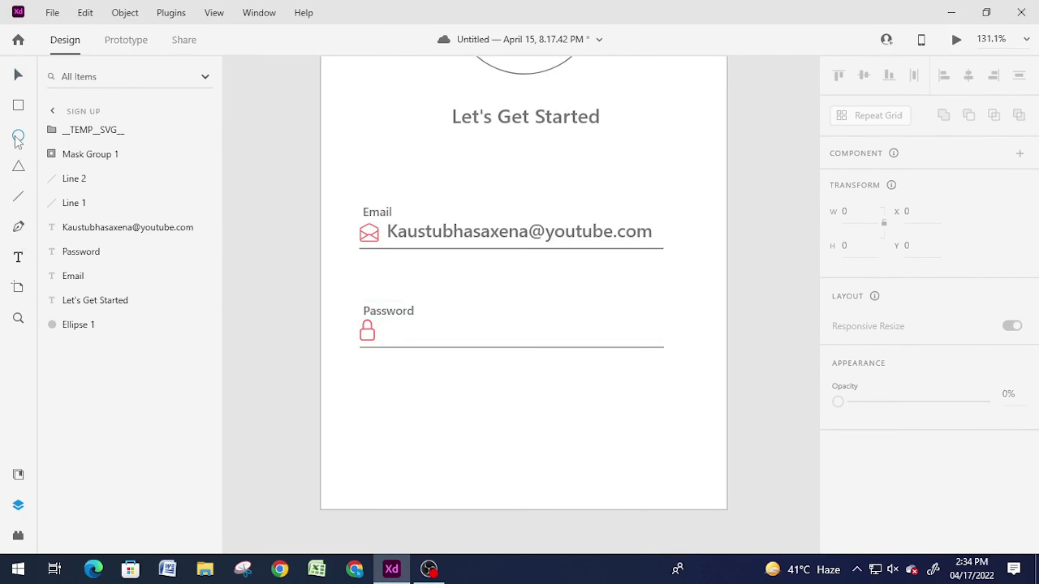
key(ctrl+z)
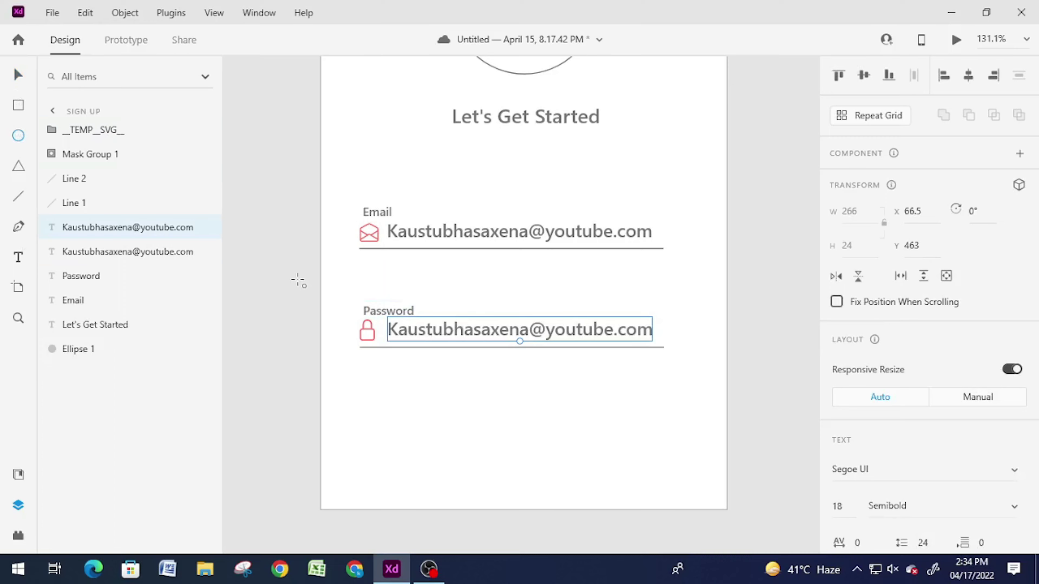
click(310, 193)
scroll(302, 211, down, 3)
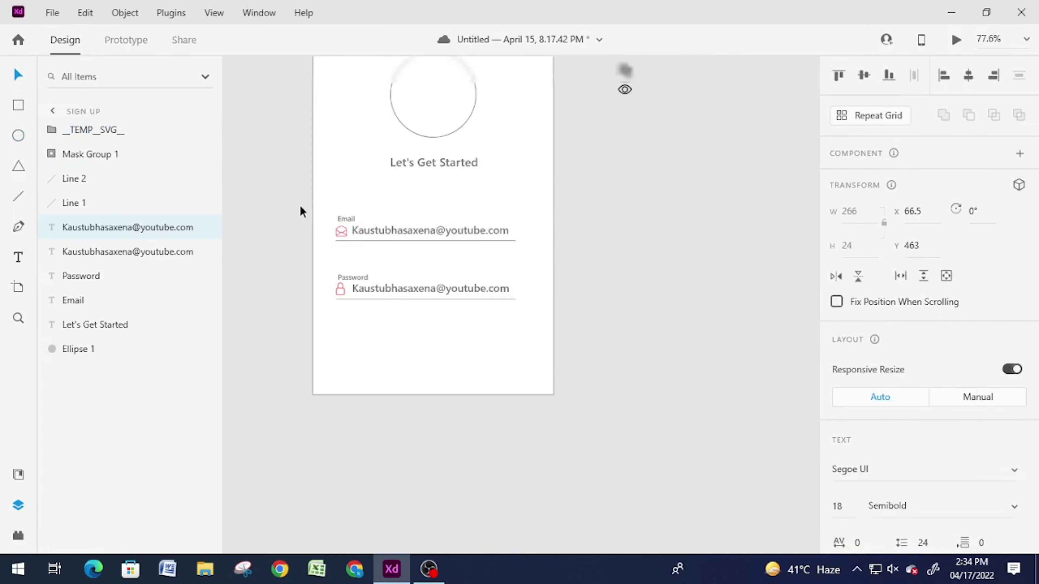
scroll(302, 212, up, 3)
click(339, 253)
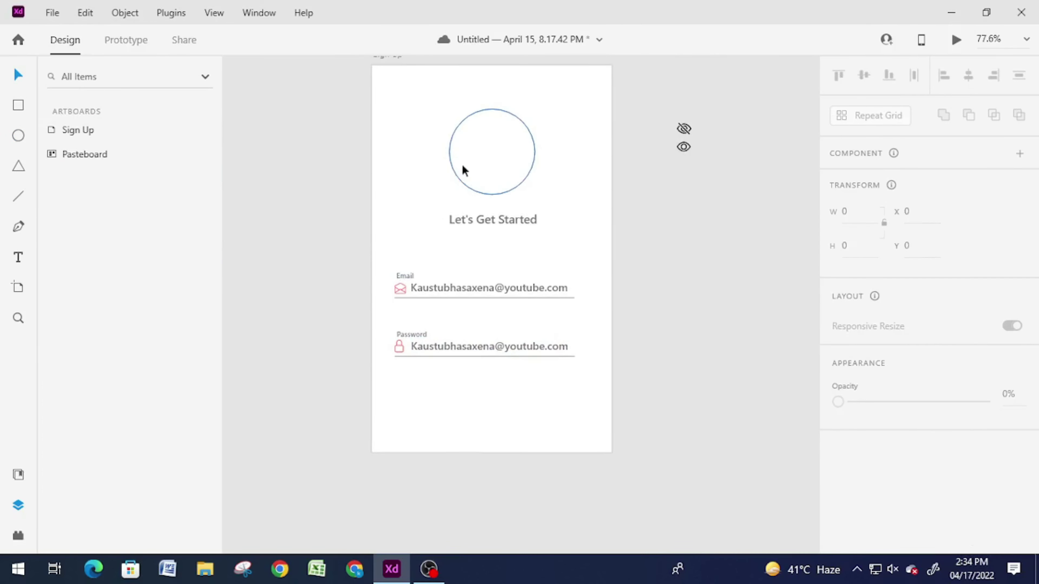
Step: Draw a 302 × 71 rectangle below the Password field, its left edge aligned with the fields
click(574, 356)
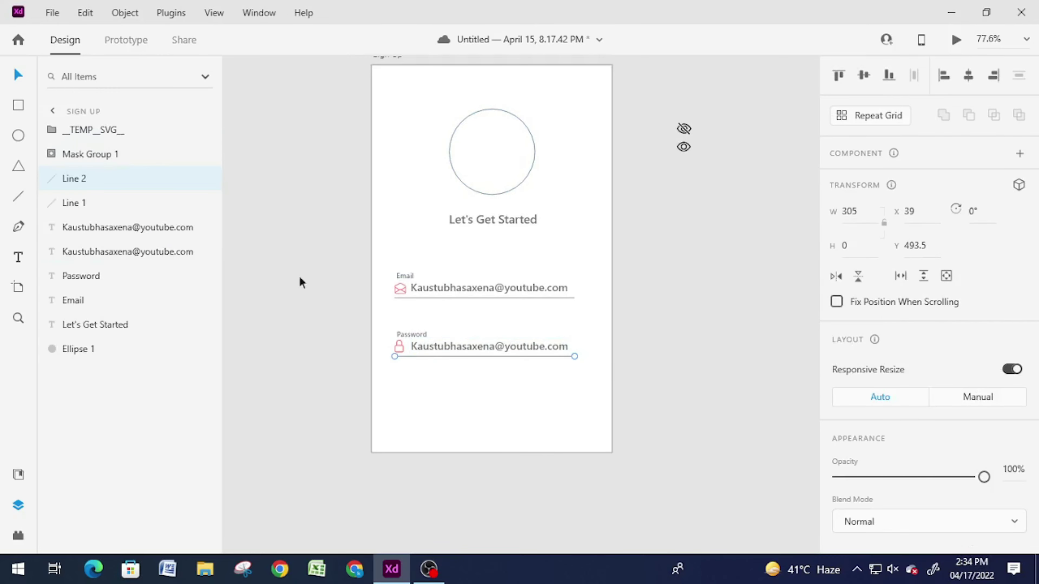
click(18, 104)
drag(401, 381, 574, 423)
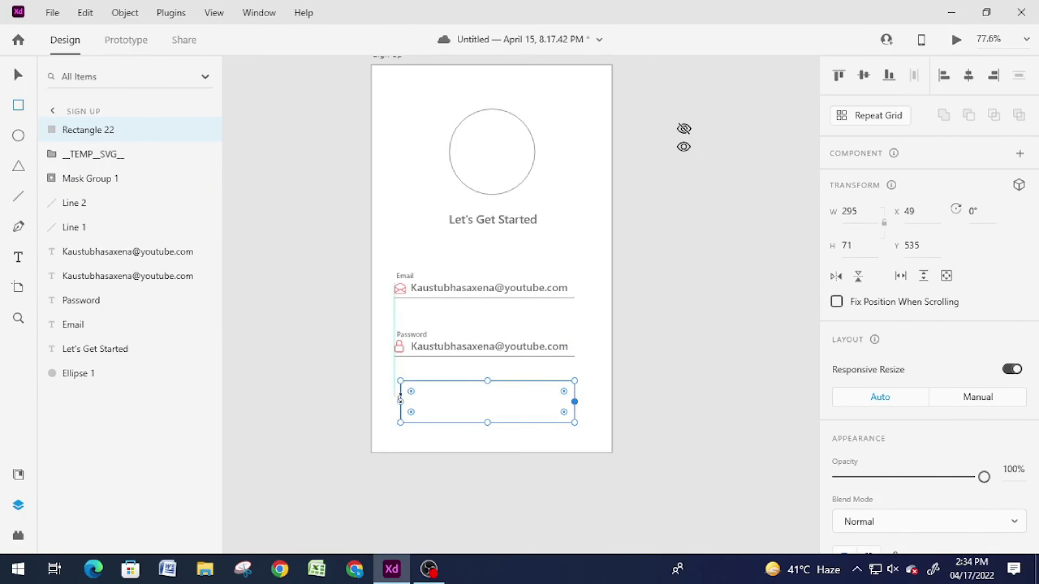
drag(401, 402, 397, 401)
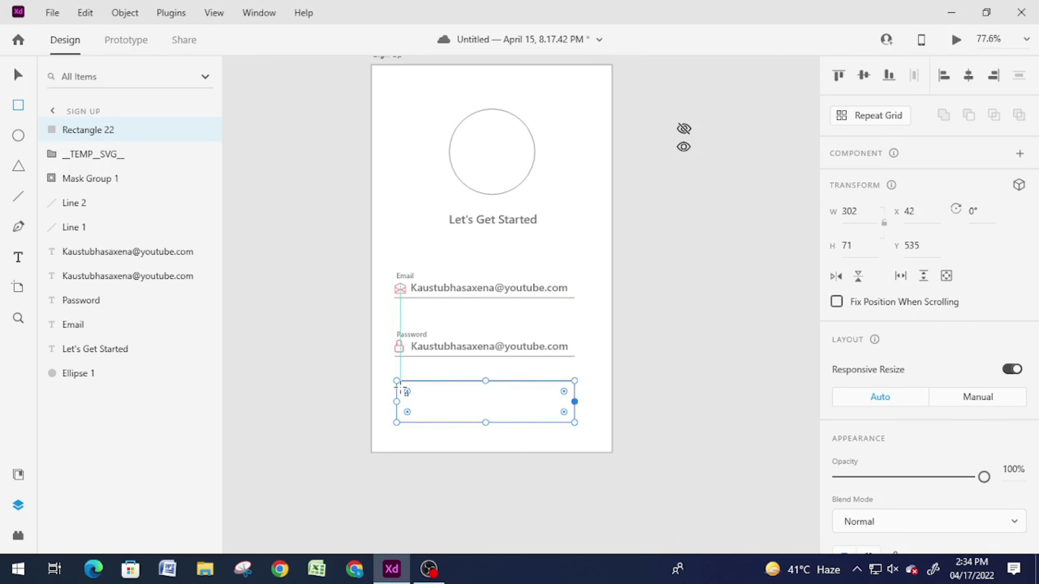
click(18, 75)
Step: Select the Email and Password fields and nudge them upward
drag(346, 113, 607, 359)
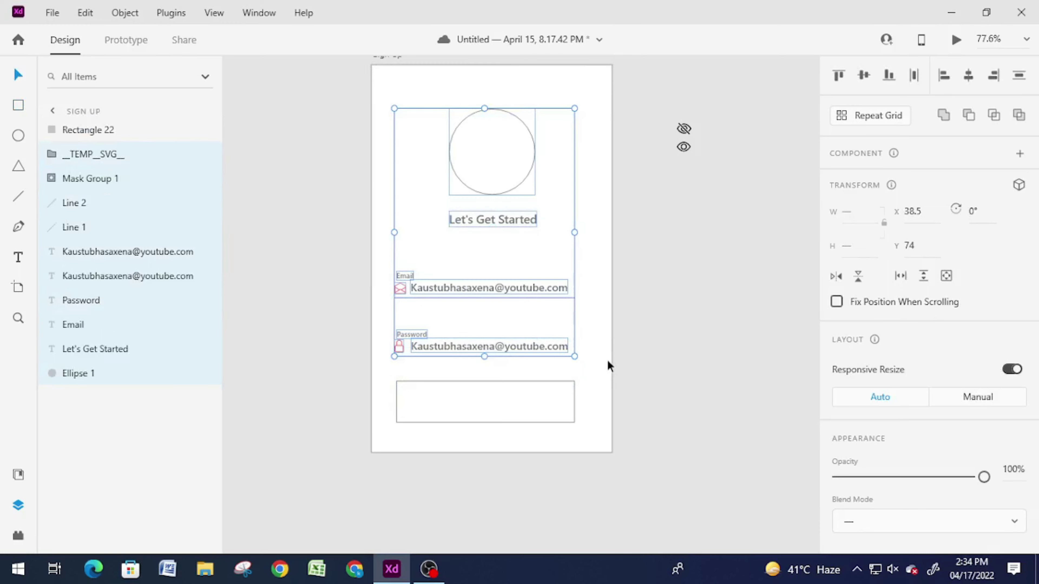
key(Up)
key(Up)
key(Up)
key(ctrl+z)
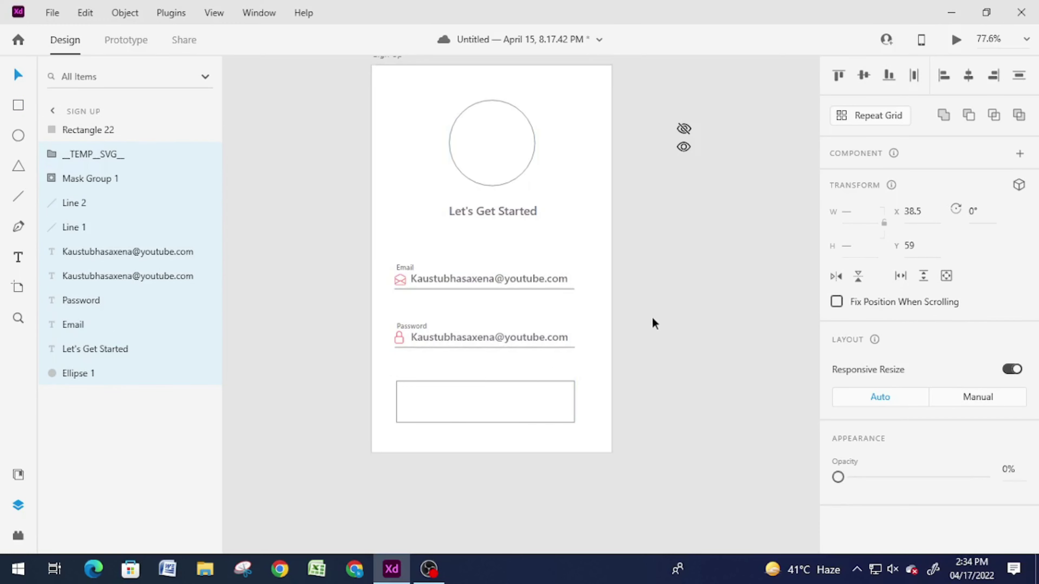
click(630, 360)
drag(648, 358, 347, 258)
drag(330, 202, 513, 222)
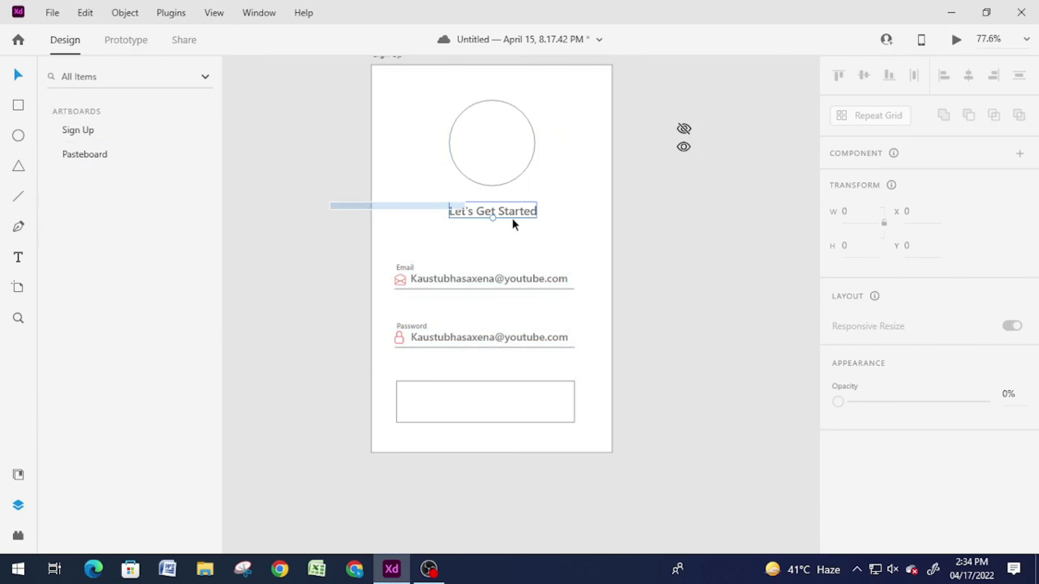
mouse_move(346, 256)
mouse_down()
mouse_move(491, 328)
mouse_move(573, 339)
mouse_up()
key(Up)
key(Up)
key(Up)
Step: Fine-tune the field spacing with arrow nudges and move the rectangle closer to the fields
mouse_move(322, 381)
mouse_down()
mouse_move(436, 409)
mouse_move(536, 403)
mouse_up()
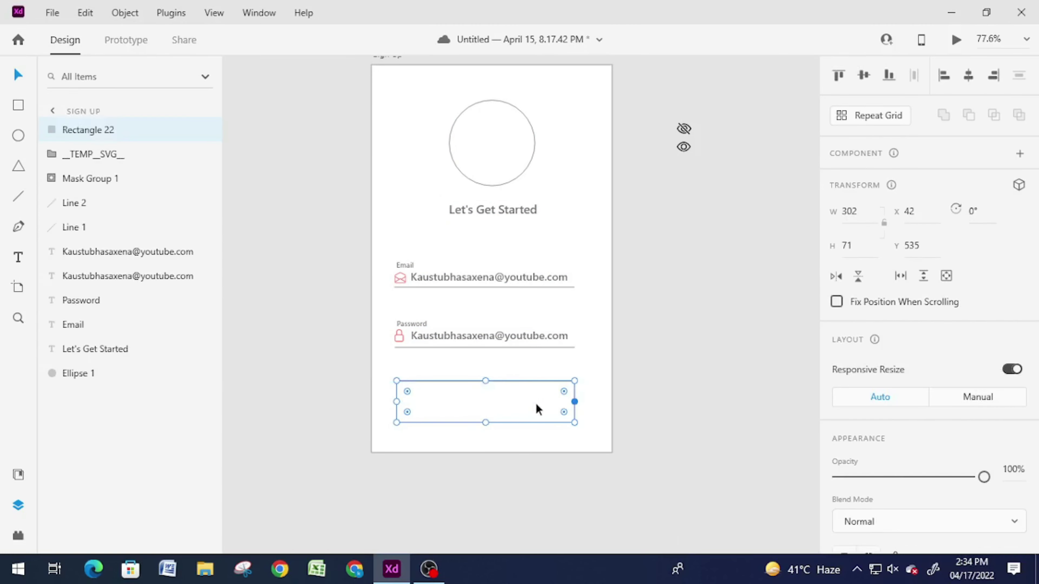
click(344, 329)
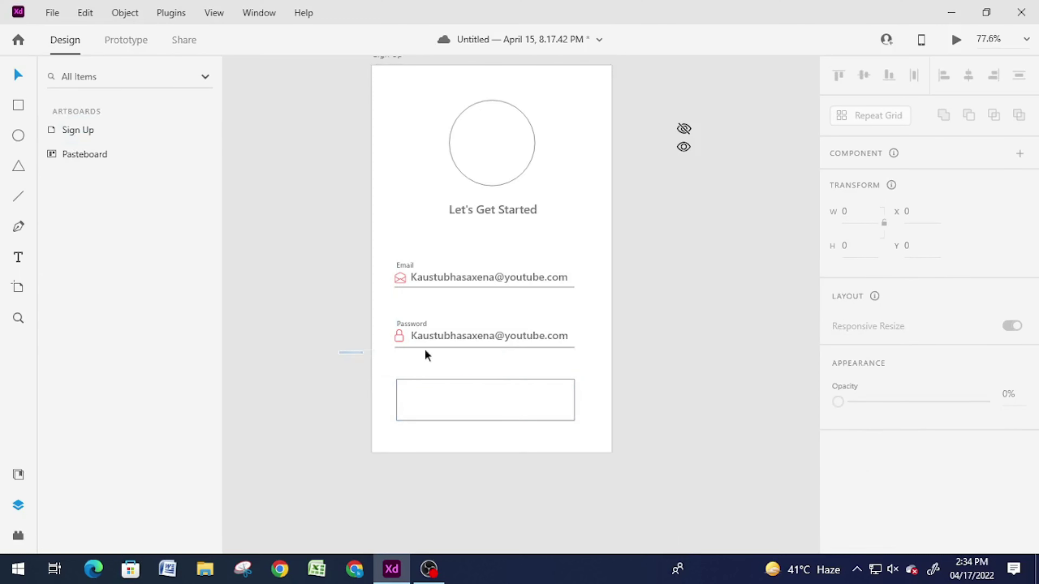
drag(341, 353, 576, 293)
key(Up)
key(Up)
key(Up)
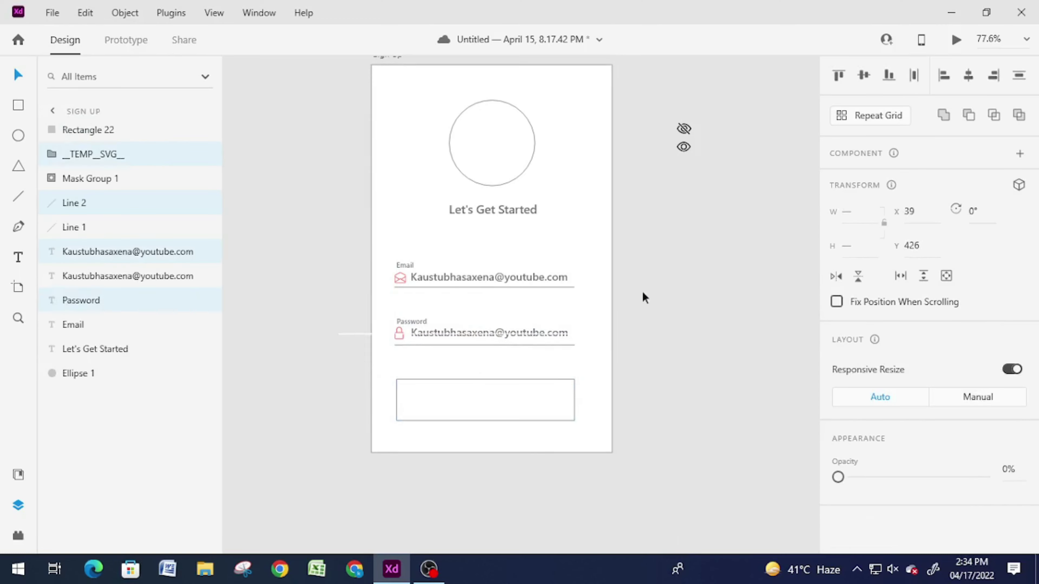
drag(343, 331, 633, 264)
key(Up)
key(Up)
key(Up)
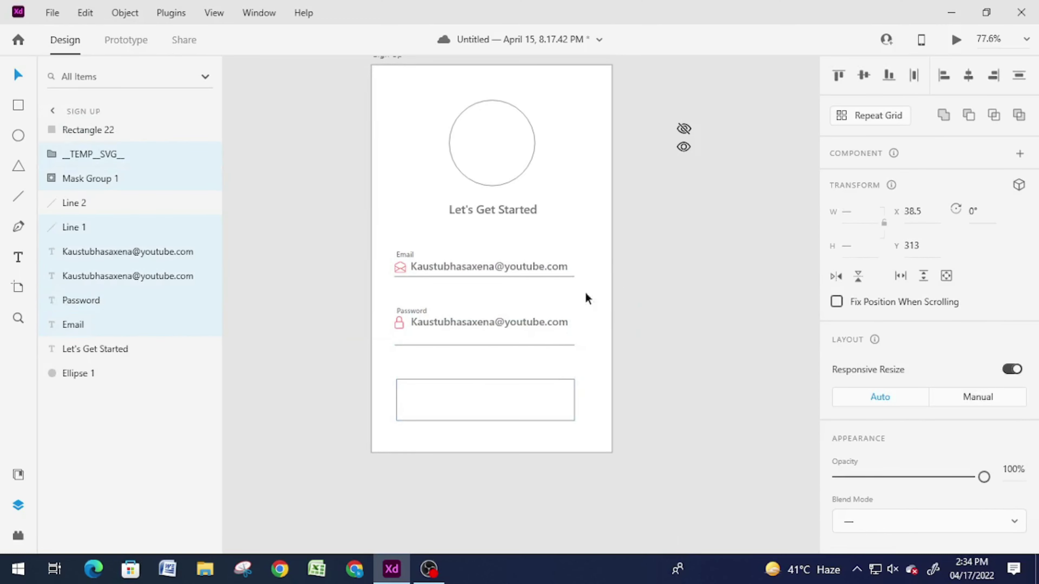
key(Down)
key(Down)
key(Down)
drag(342, 352, 616, 255)
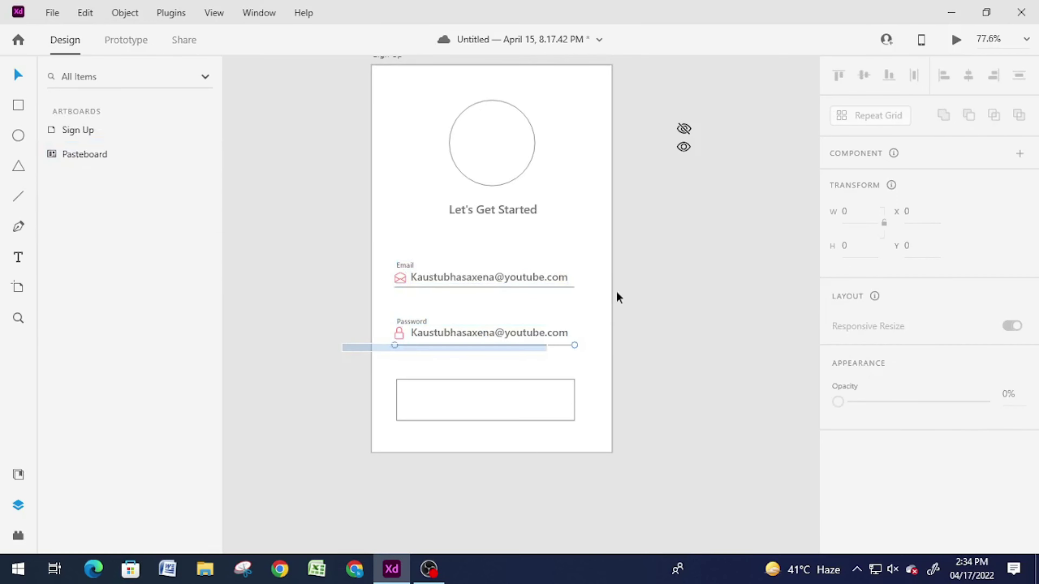
key(Up)
key(Up)
key(Up)
key(Up)
key(Up)
key(Up)
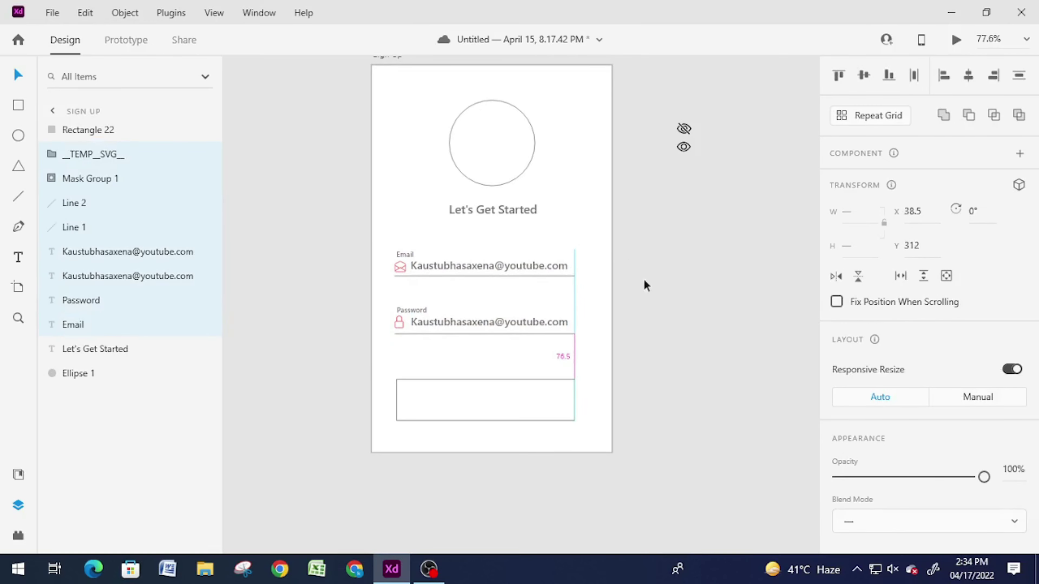
click(645, 283)
click(531, 392)
key(Up)
key(Up)
key(Up)
key(Up)
key(Up)
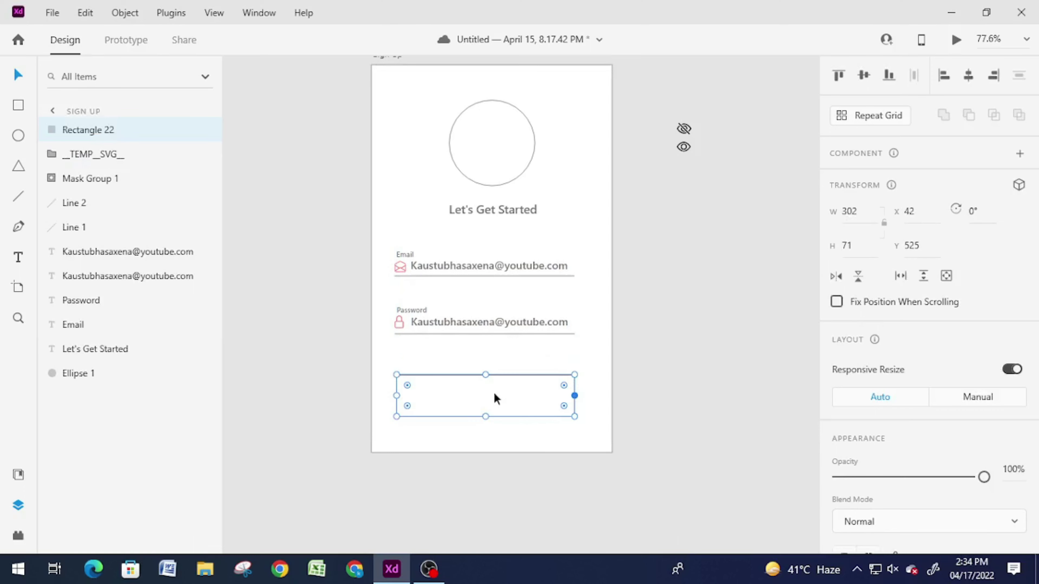
Step: Add a 'Sign Up' text label inside the empty rectangle below the Password field
click(18, 257)
click(449, 392)
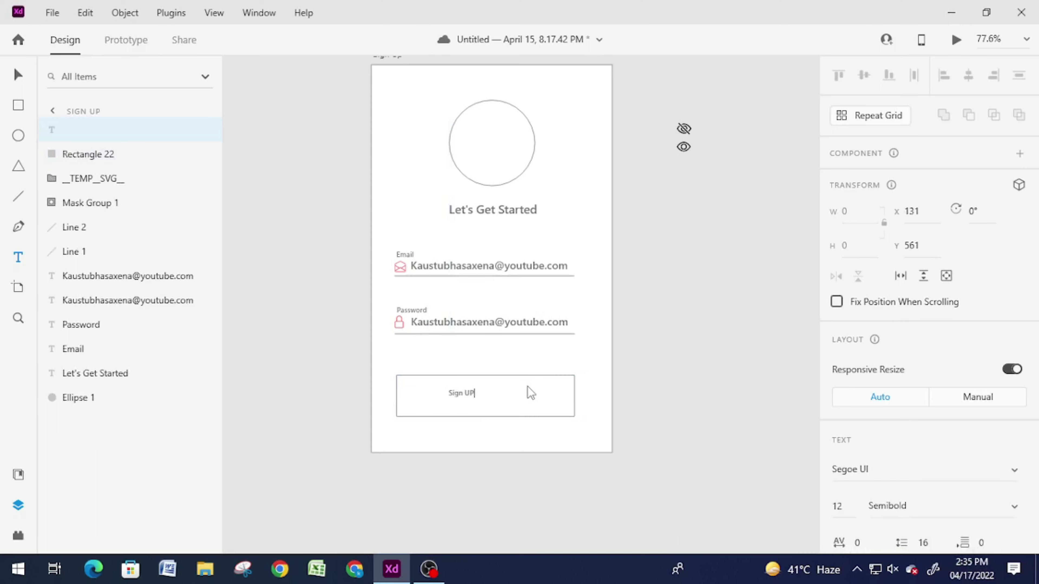
click(18, 75)
Step: Select the rectangle behind the label to edit its fill colour
click(529, 405)
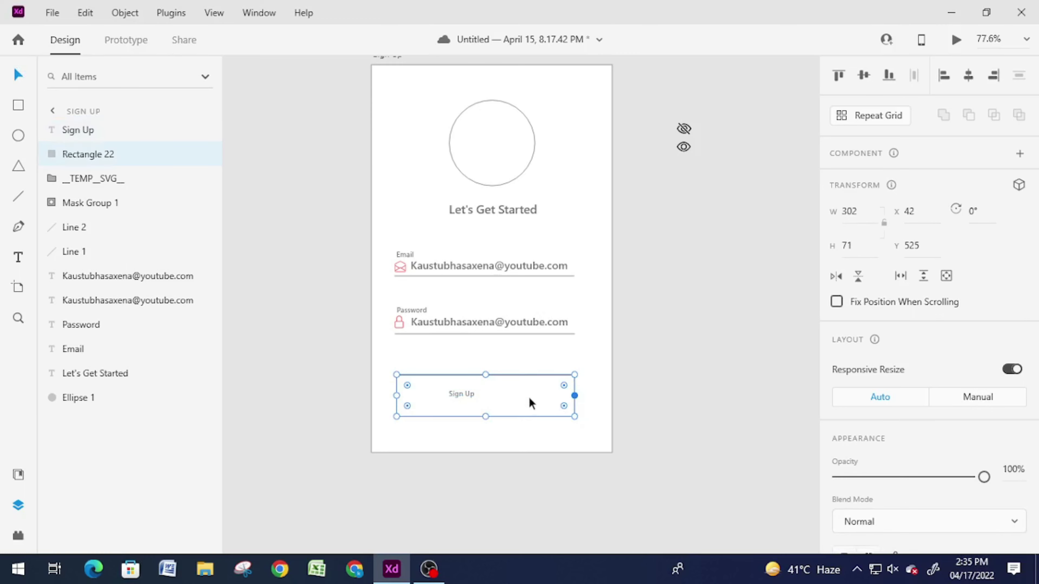
scroll(844, 457, down, 3)
scroll(859, 455, down, 3)
click(867, 451)
Step: Fill the rectangle bright red and remove its outline
drag(769, 340, 794, 322)
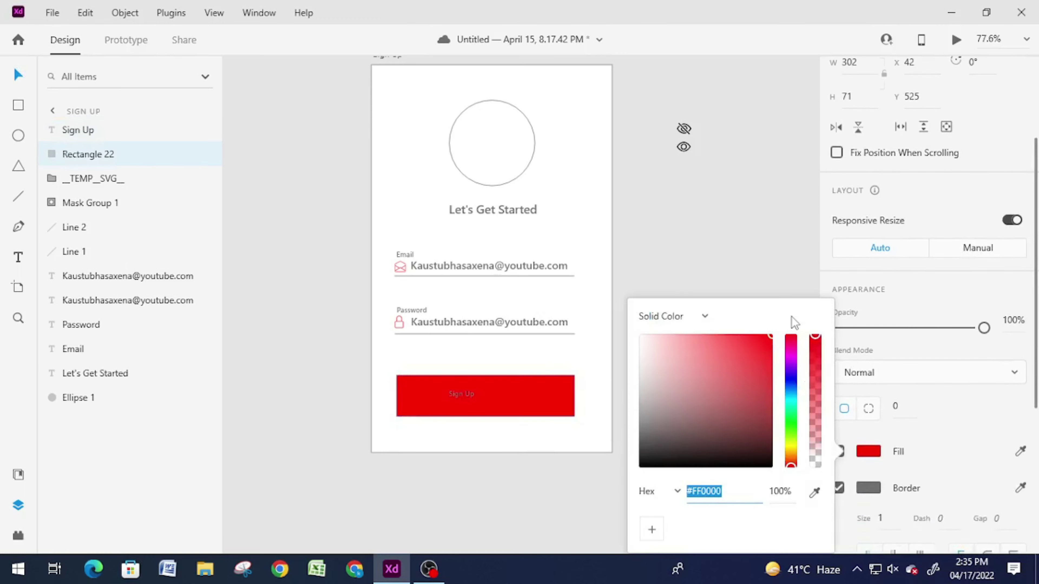
click(839, 487)
click(463, 395)
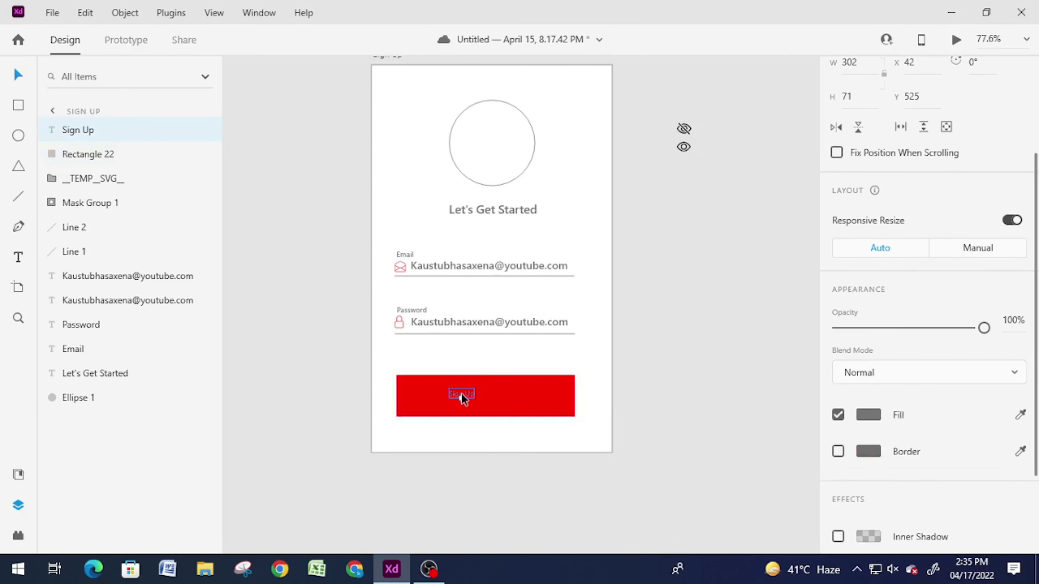
Step: Set the Sign Up label's font size to 24
click(831, 358)
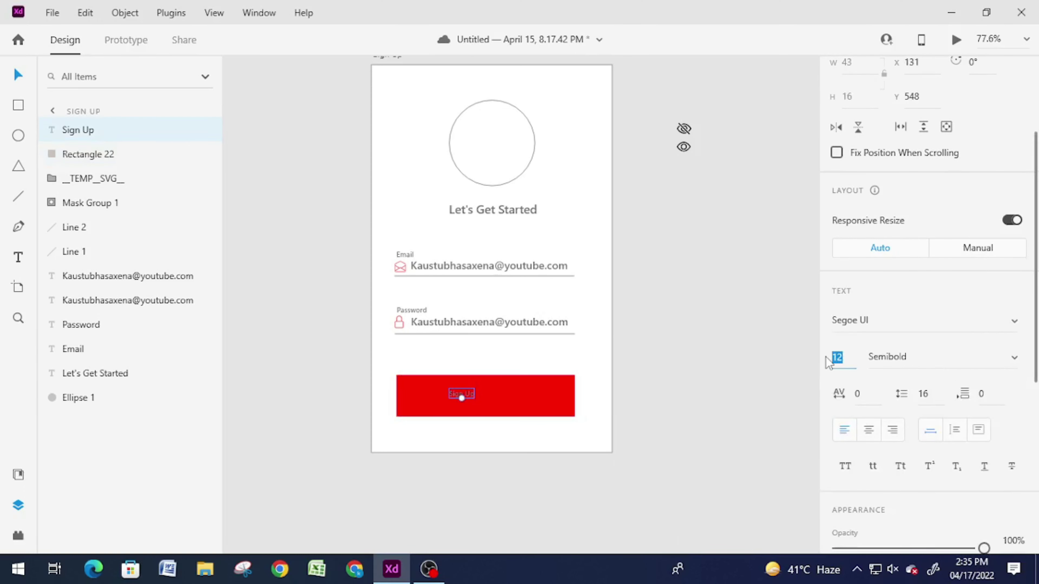
text(50)
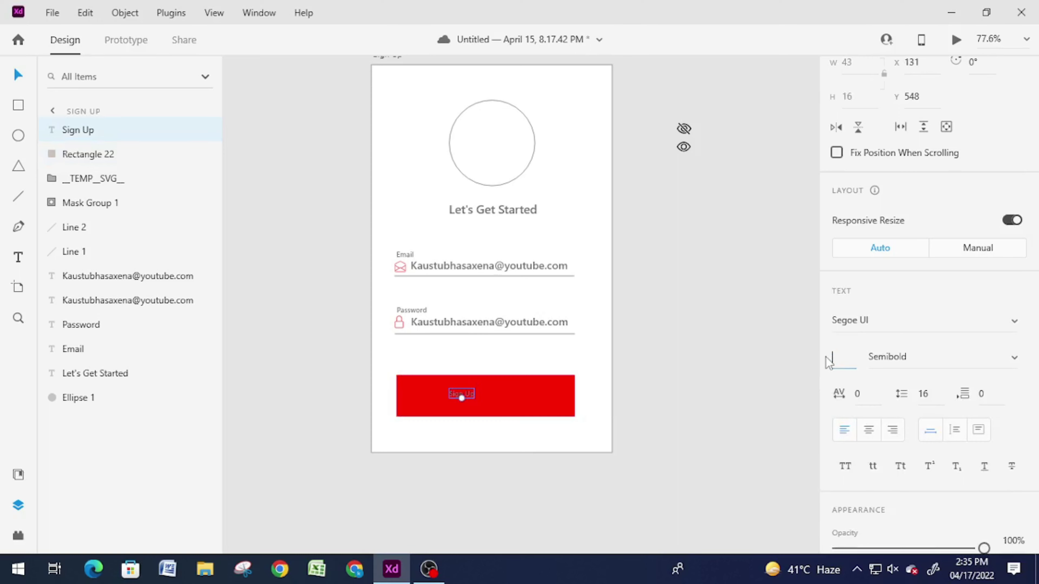
text(40)
key(Return)
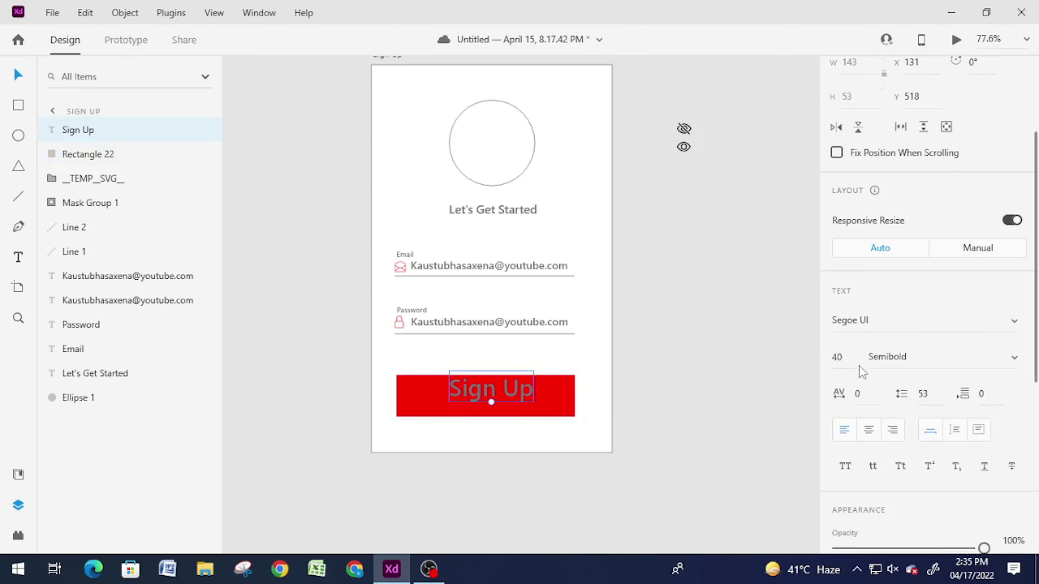
click(824, 357)
text(24)
key(Return)
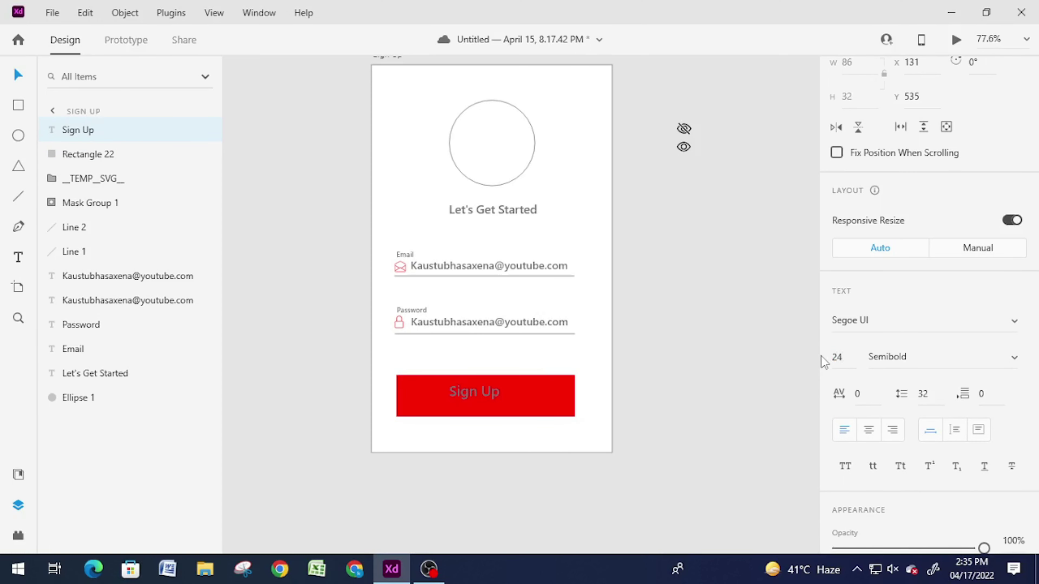
Step: Colour the Sign Up label text white (#ffffff)
scroll(871, 393, down, 3)
scroll(872, 393, down, 2)
click(867, 487)
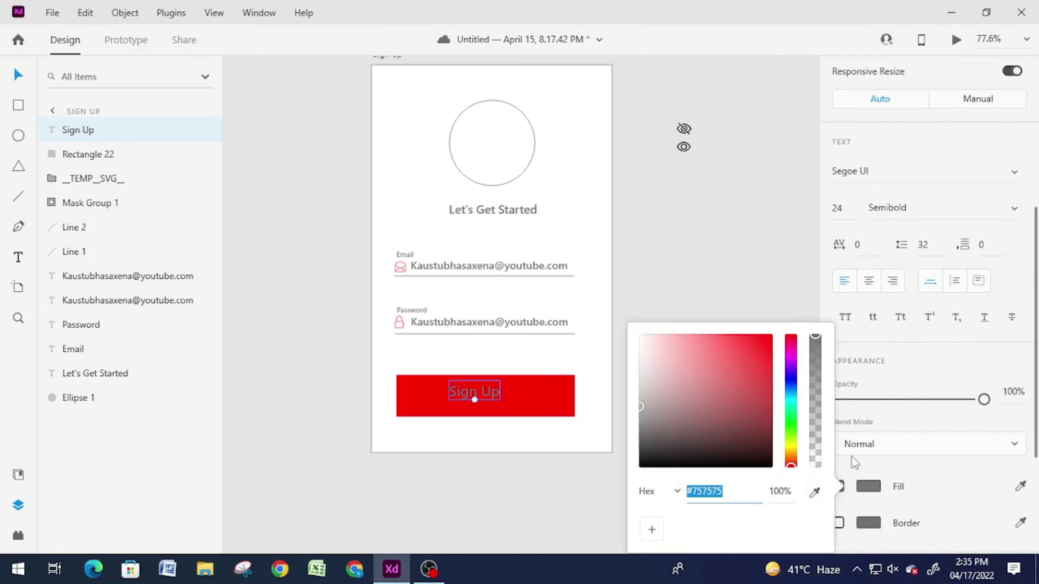
text(ffffff)
key(Return)
Step: Centre the label vertically and horizontally within the red button
double_click(491, 392)
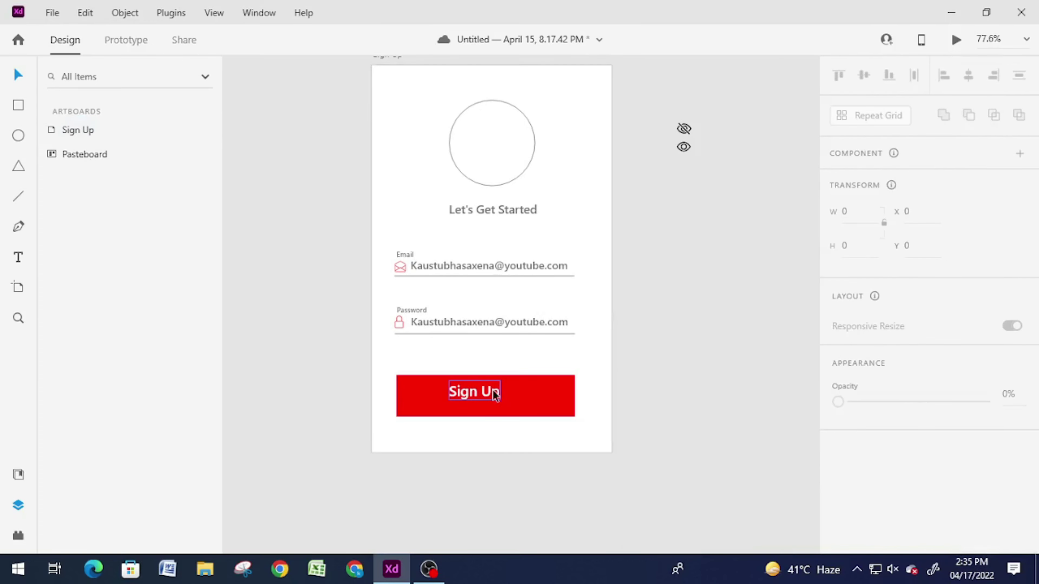
shift+click(534, 399)
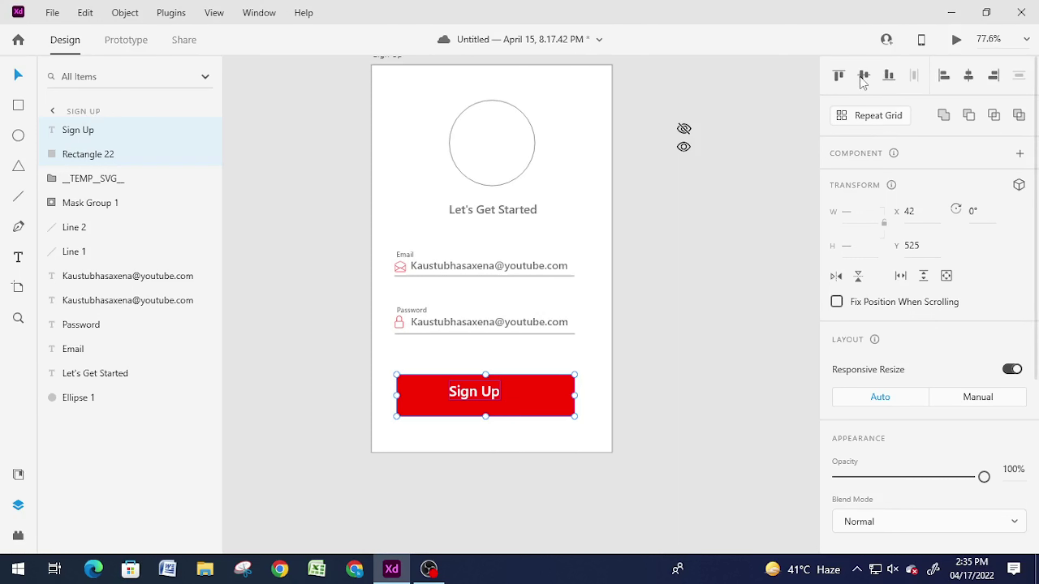
click(863, 76)
click(968, 77)
click(759, 291)
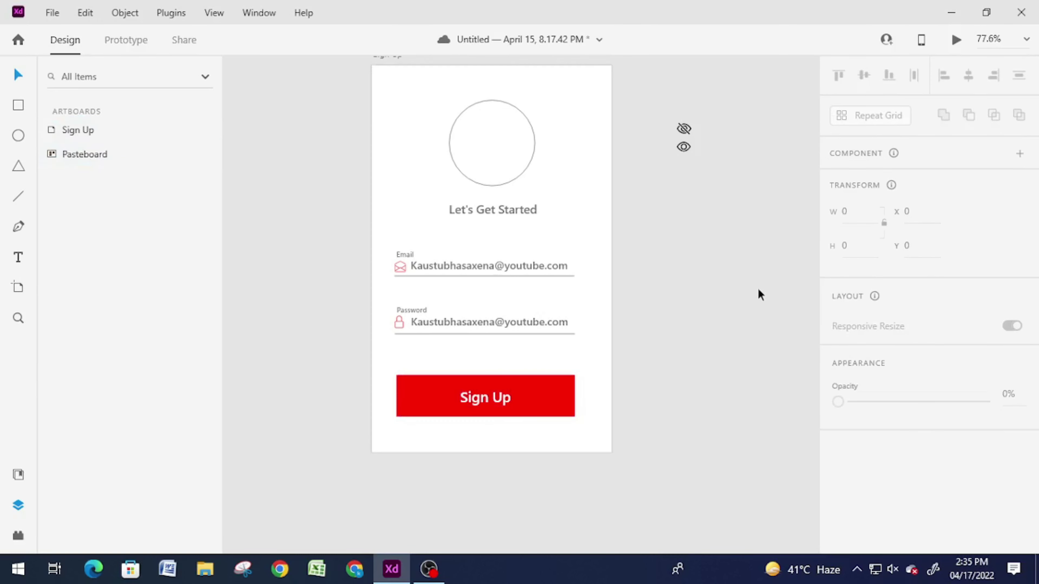
click(490, 399)
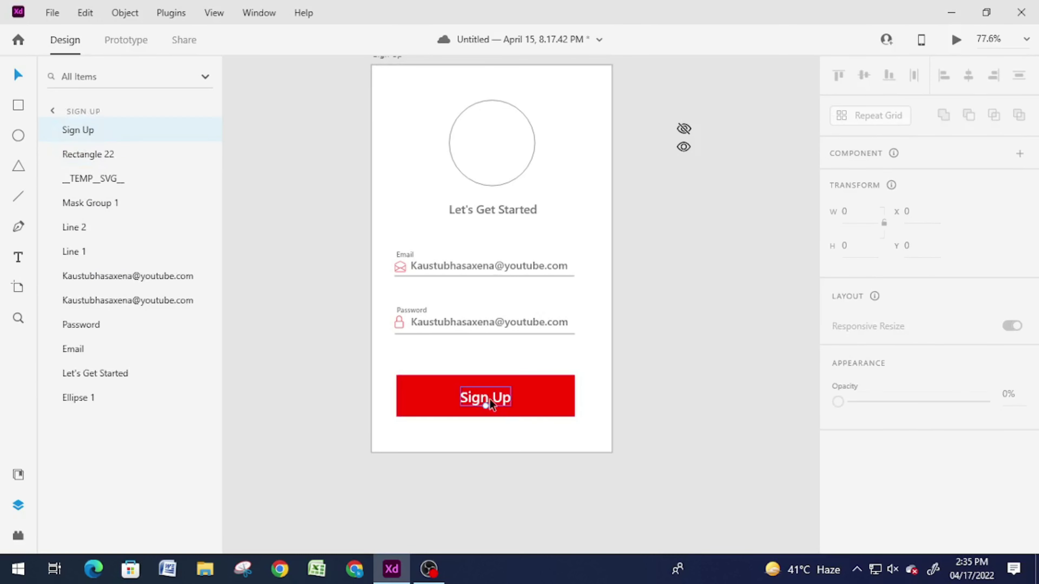
scroll(611, 452, down, 1)
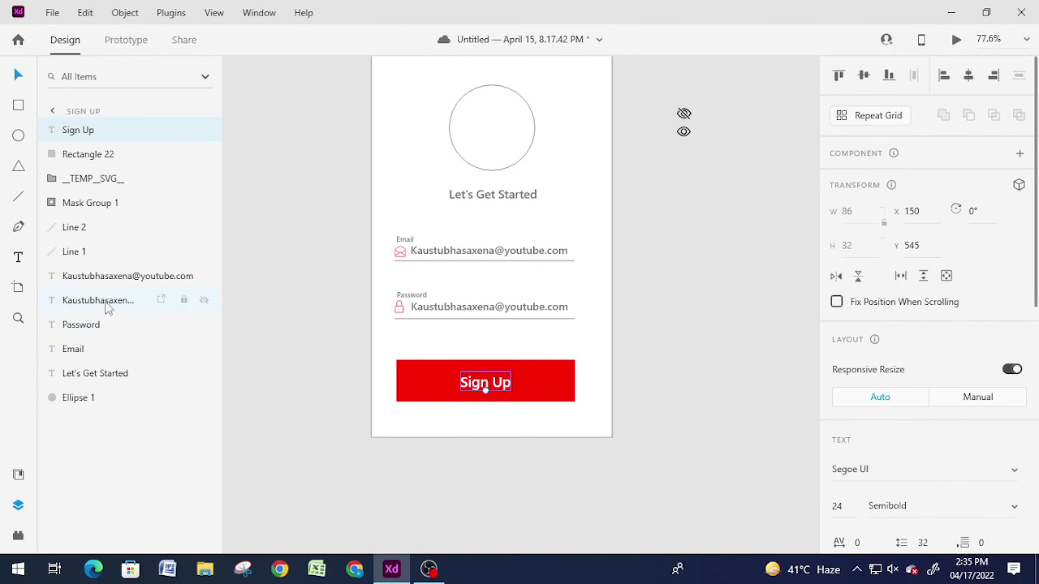
click(17, 258)
Step: Add a 12 pt line 'Already have an account? Login' below the Sign Up button
scroll(443, 412, up, 3)
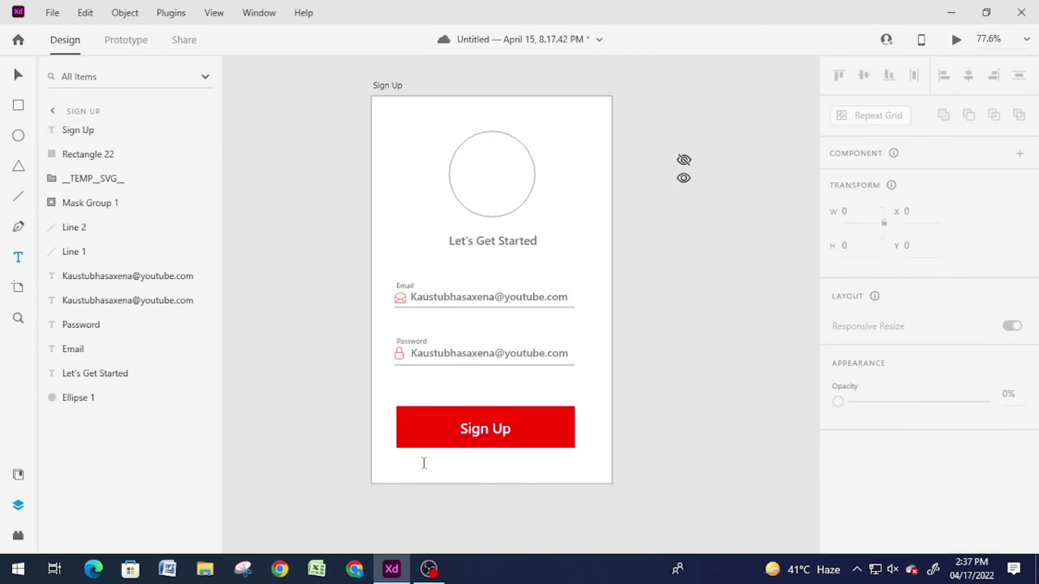
click(423, 459)
click(825, 357)
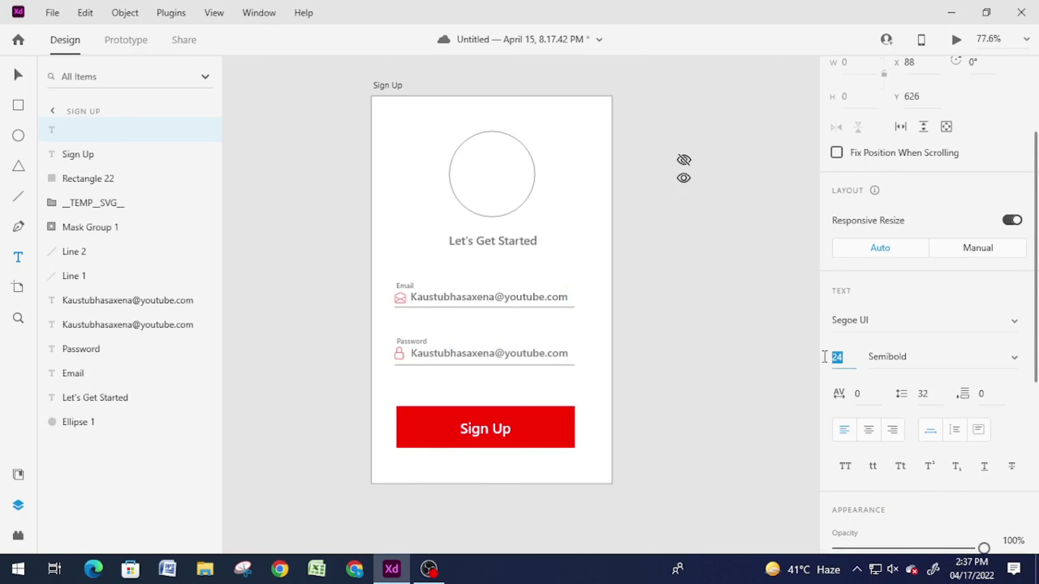
text(12)
key(Return)
text(Alr)
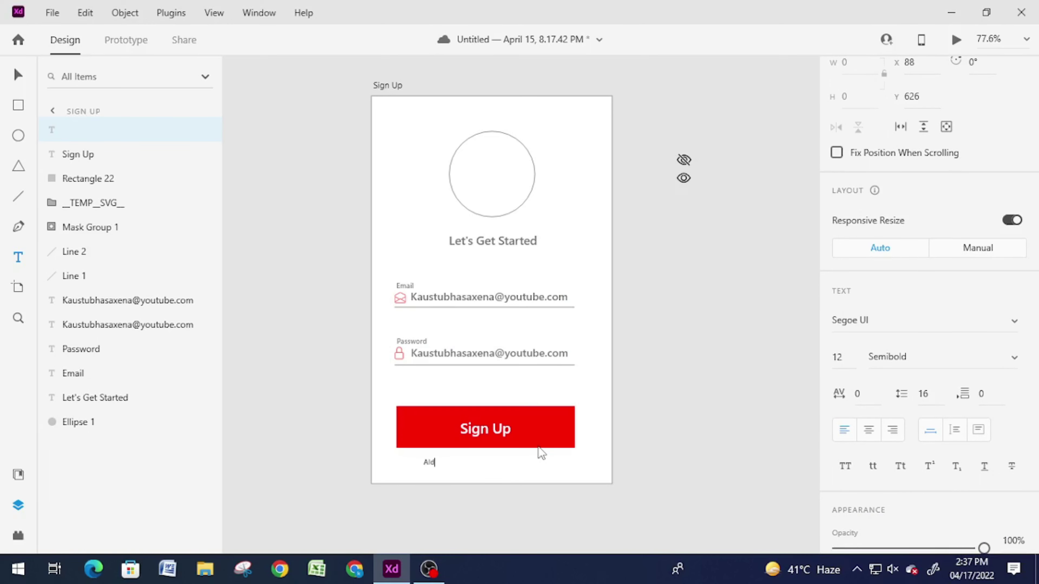
text(eady )
text(have a)
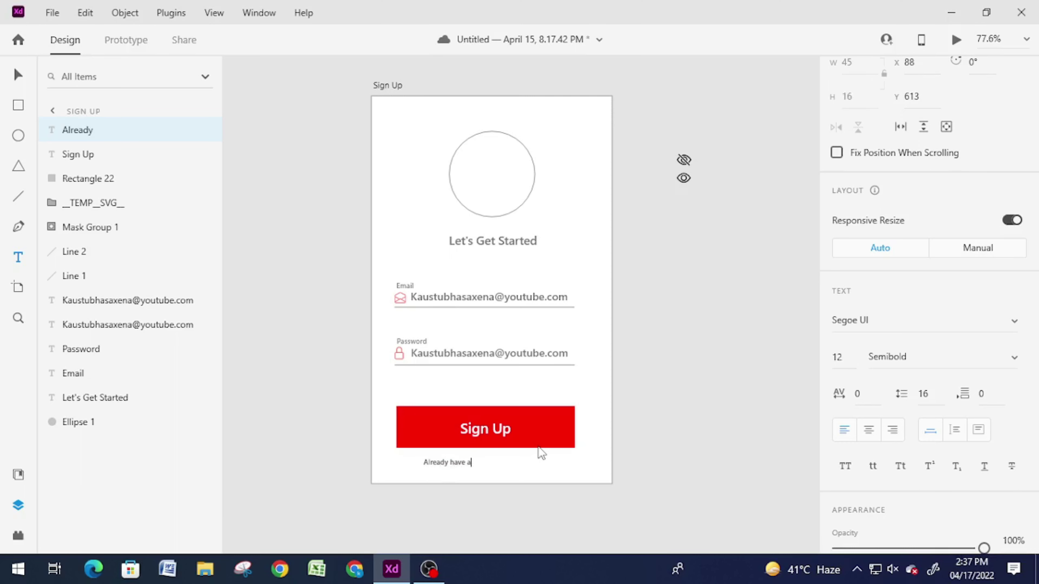
text(n acc)
text(ount? Logi)
text(n)
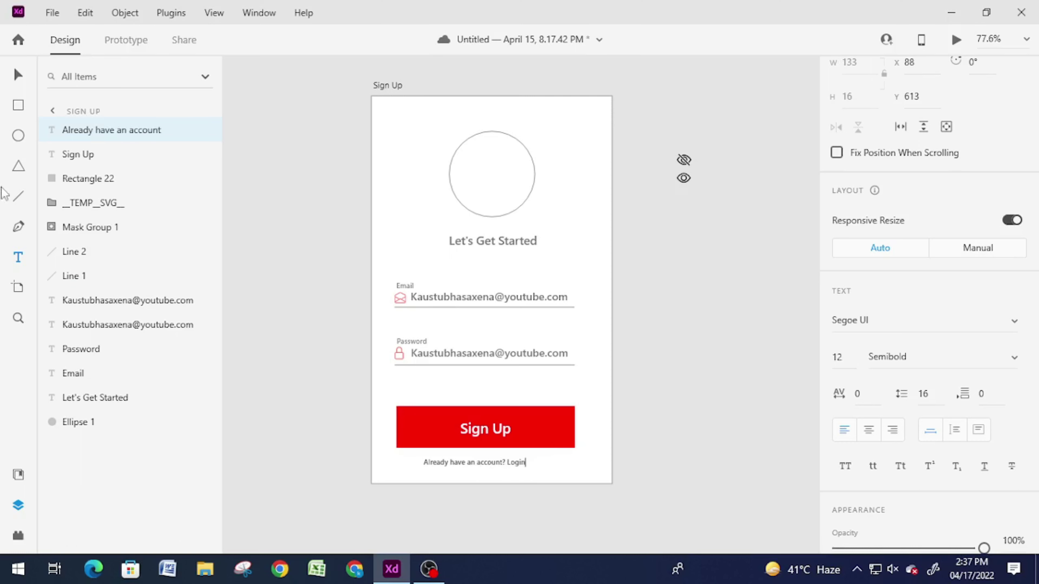
click(18, 76)
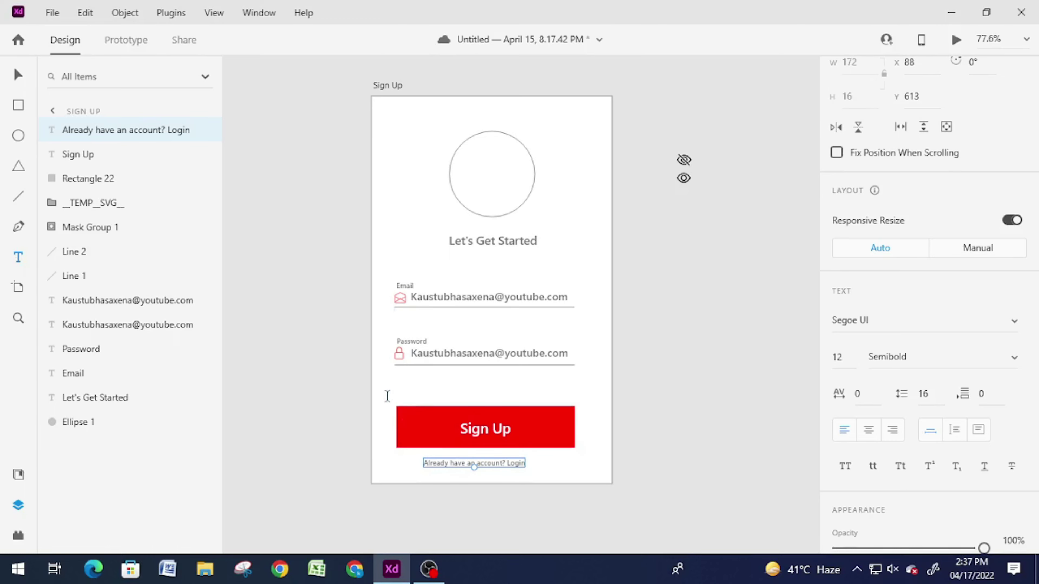
Step: Select the word Login within the new line
drag(508, 463, 526, 466)
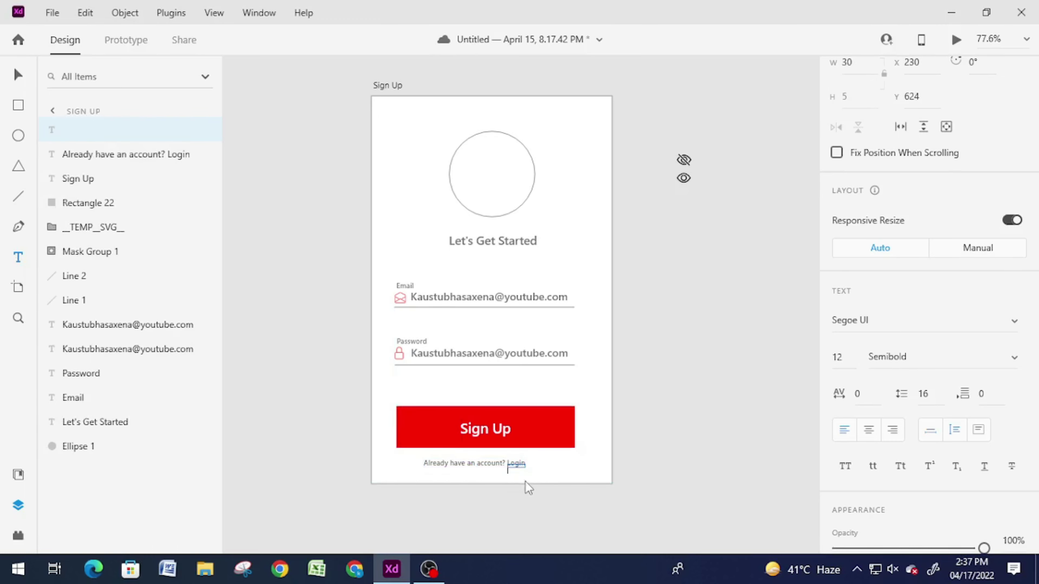
key(Escape)
scroll(524, 465, up, 5)
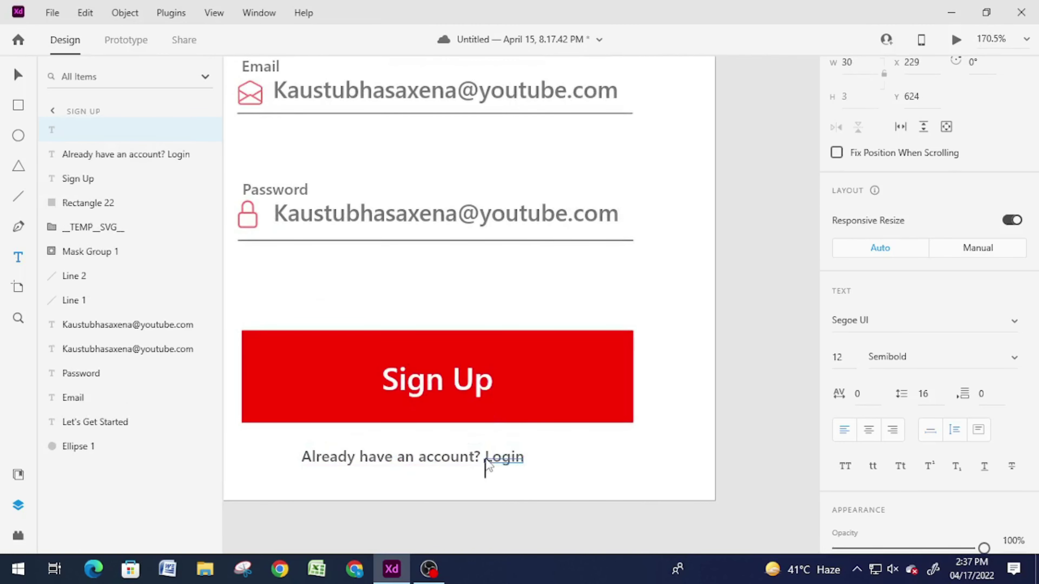
click(487, 456)
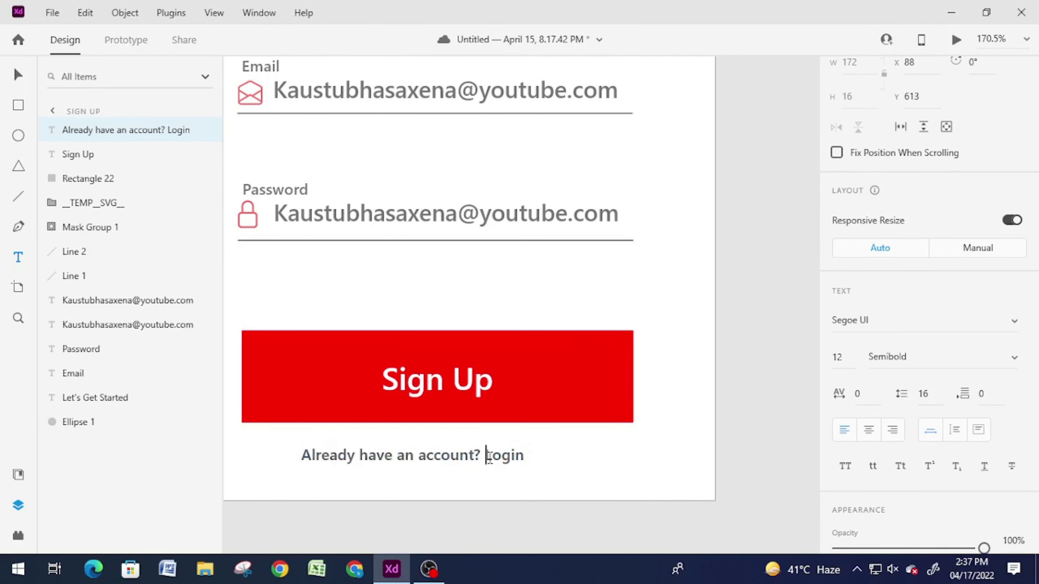
double_click(528, 447)
scroll(933, 389, down, 5)
Step: Make the word Login red
click(868, 412)
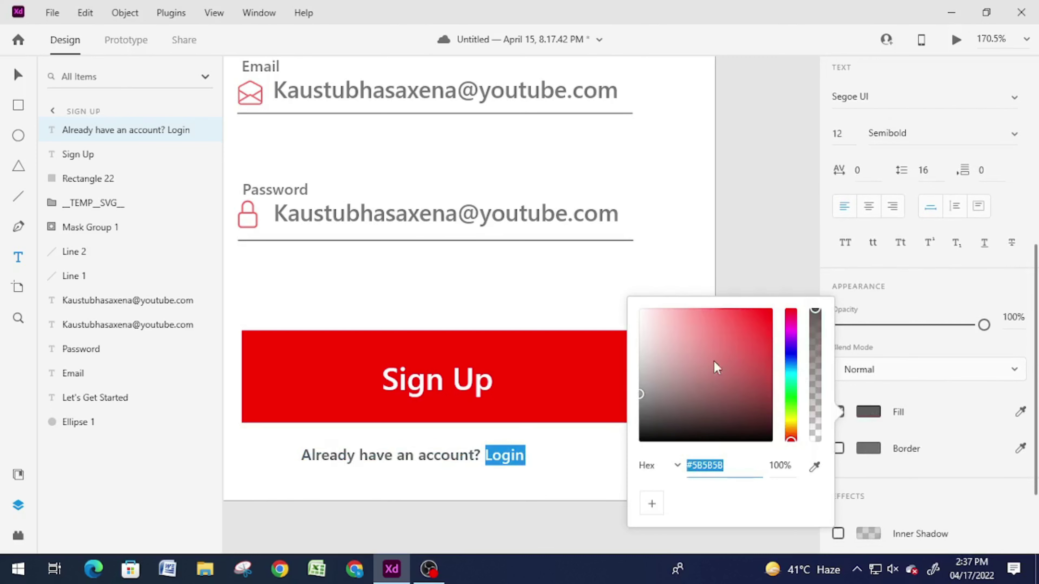
click(717, 367)
key(Escape)
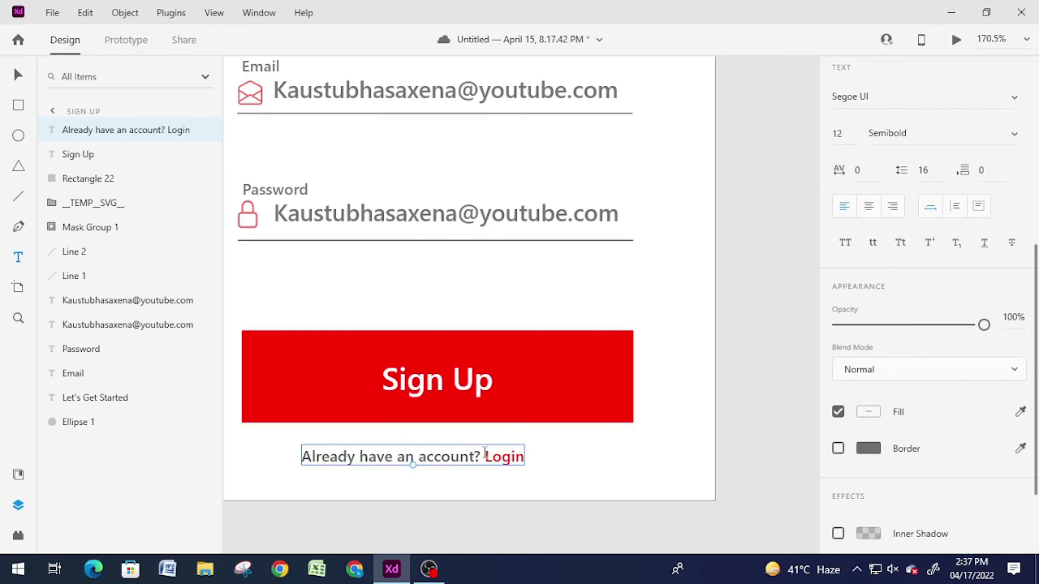
Step: Colour 'Already have an account?' light grey #818181
click(482, 455)
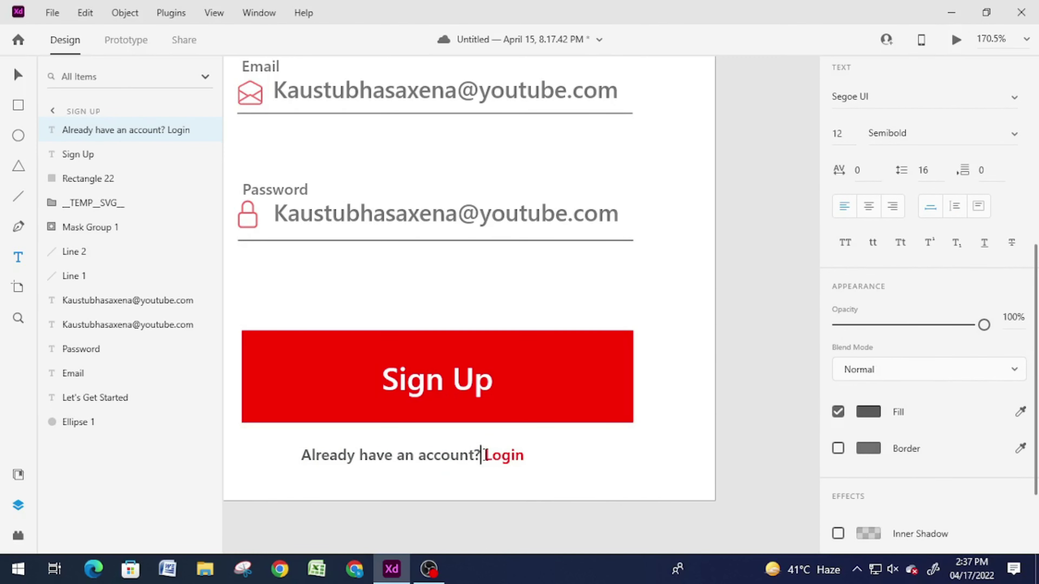
key(ctrl+shift+Left)
key(ctrl+shift+Left)
key(ctrl+shift+Left)
key(ctrl+shift+Left)
key(ctrl+shift+Left)
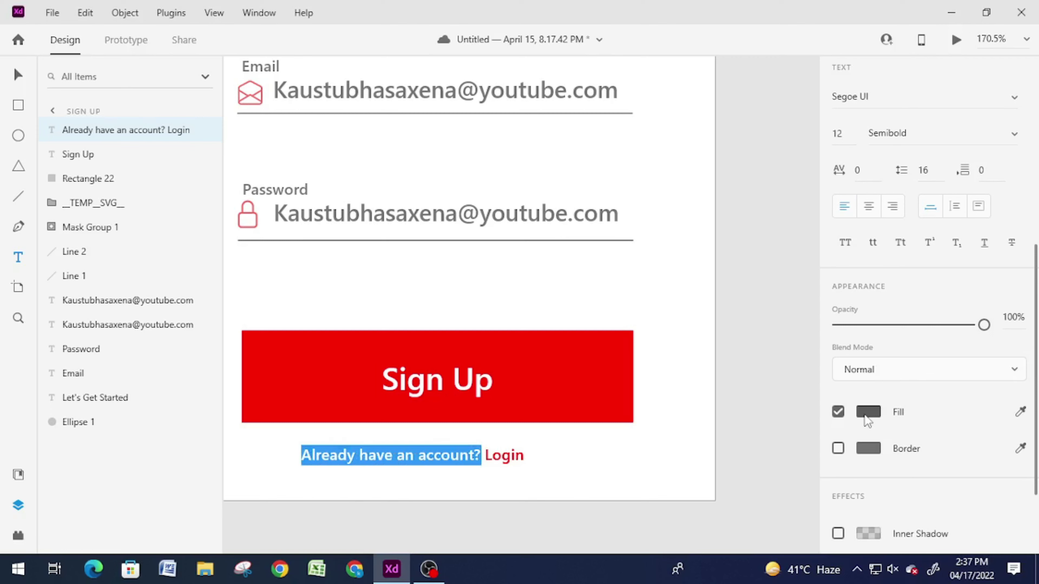
click(868, 412)
drag(671, 360, 637, 378)
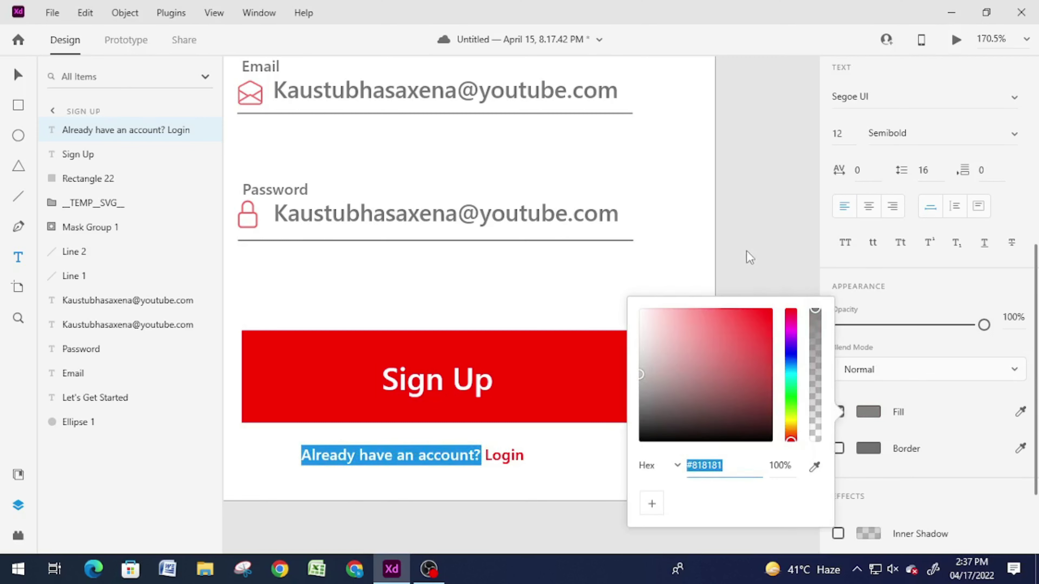
key(Escape)
Step: Make the email and password field texts black #000000
click(491, 213)
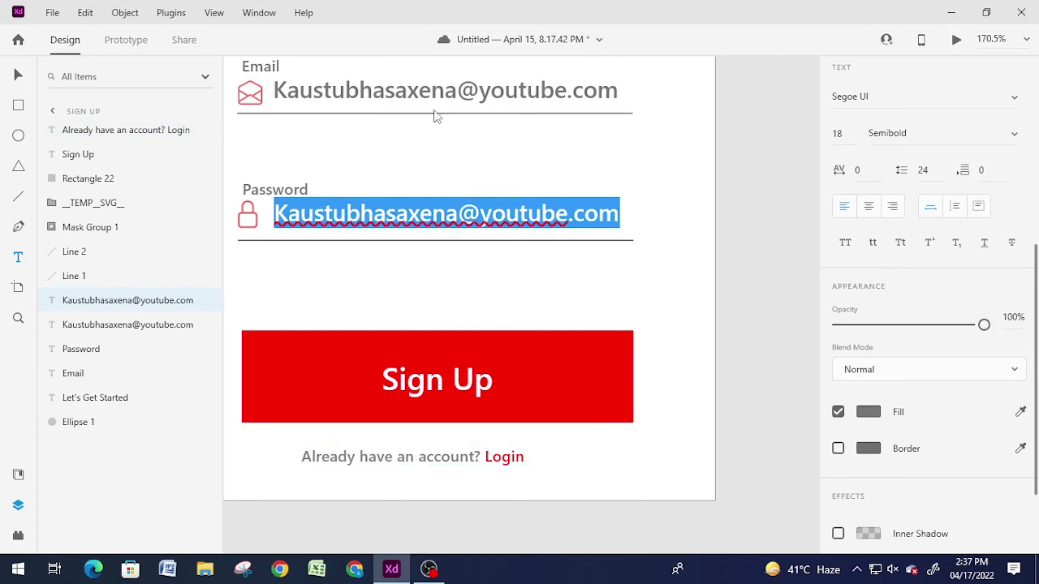
double_click(427, 89)
key(Escape)
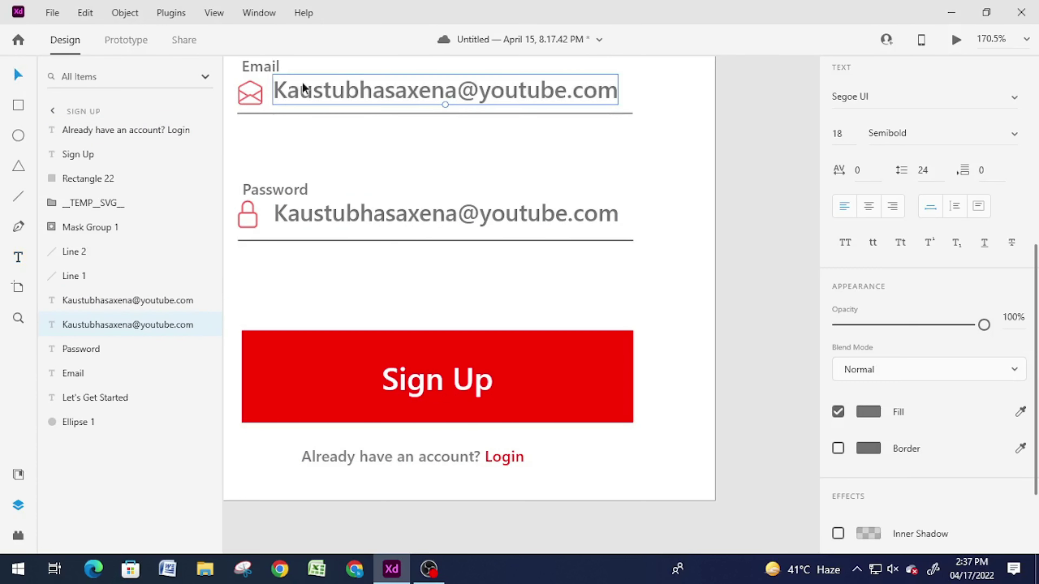
shift+click(363, 217)
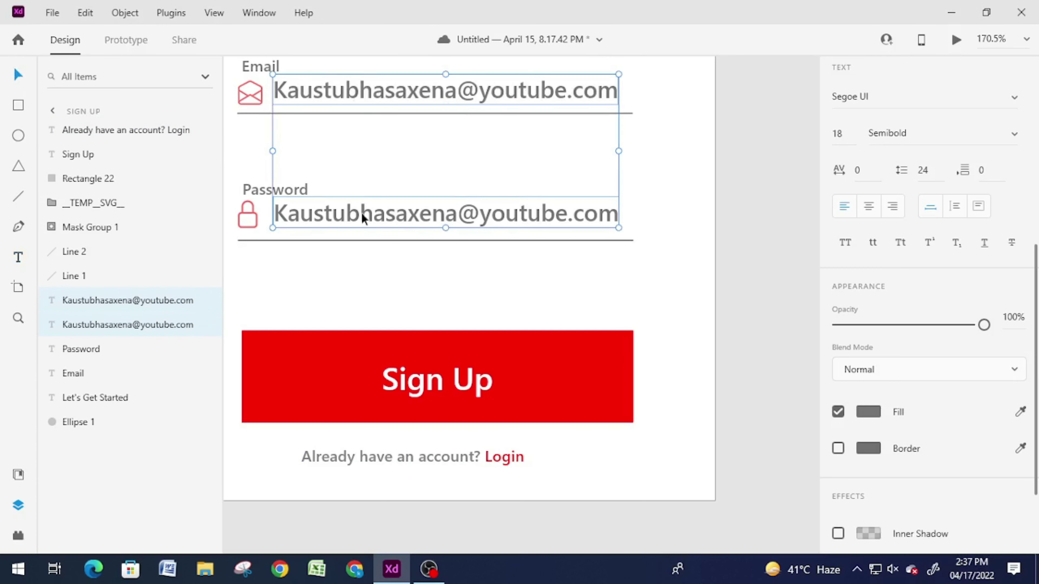
click(867, 411)
text(000000)
key(Return)
click(777, 217)
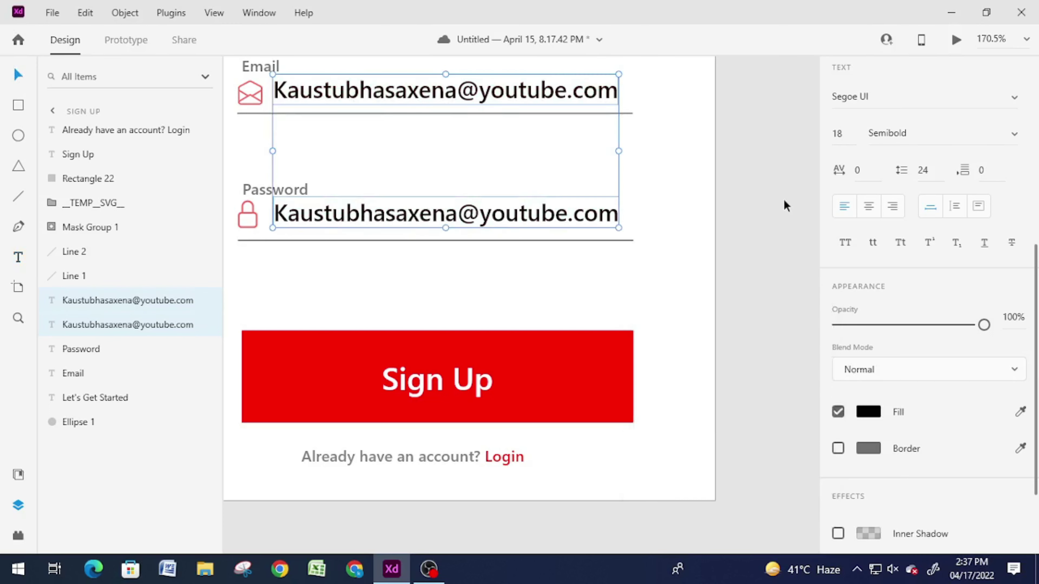
Step: Change the border colour of both field underline lines
click(530, 240)
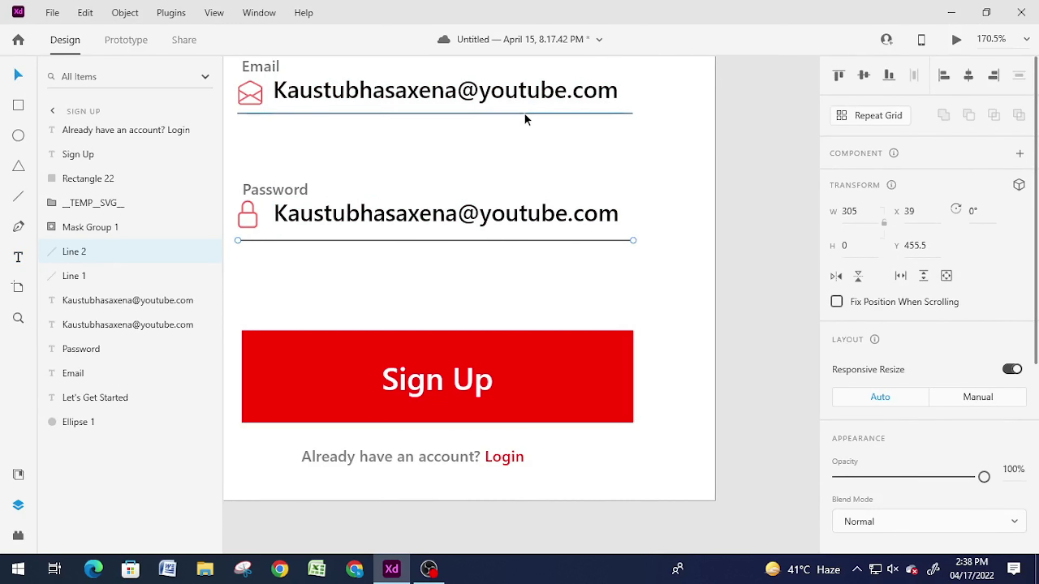
shift+click(524, 114)
scroll(849, 405, down, 5)
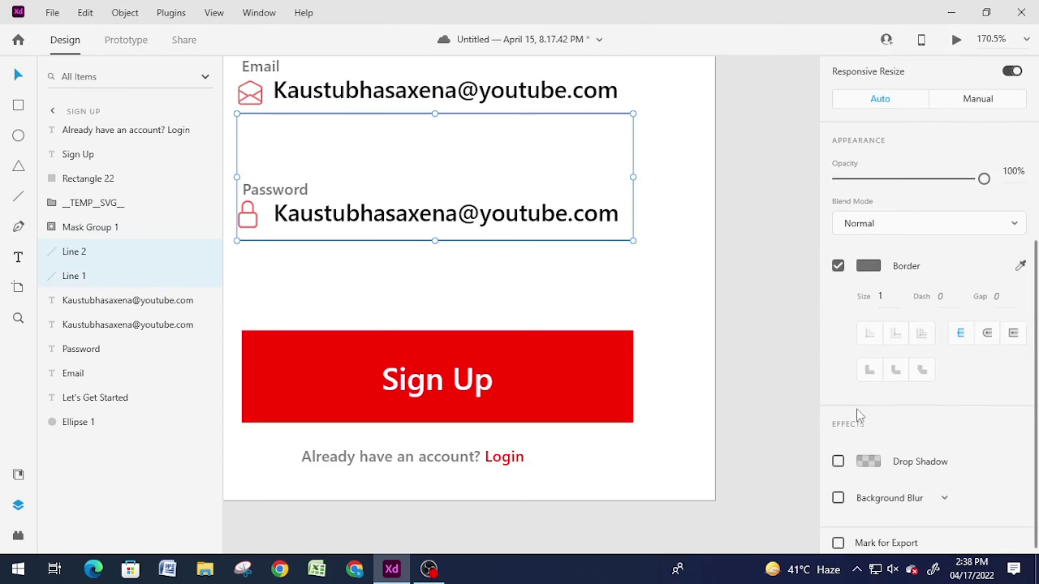
click(867, 267)
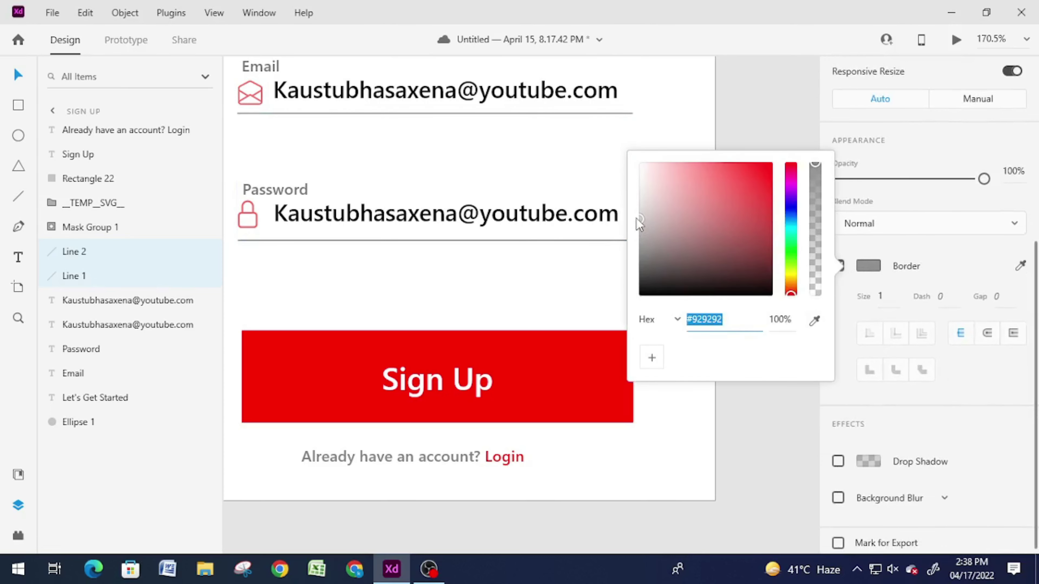
click(736, 130)
Step: Fill the top circle red #FF0000 and toggle off its border
key(ctrl+0)
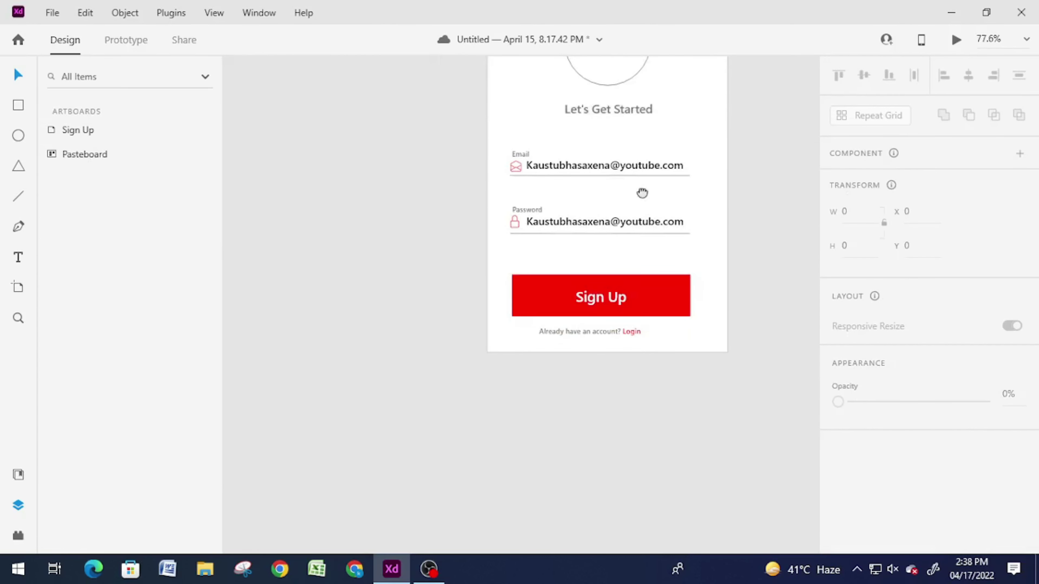
click(608, 169)
click(869, 415)
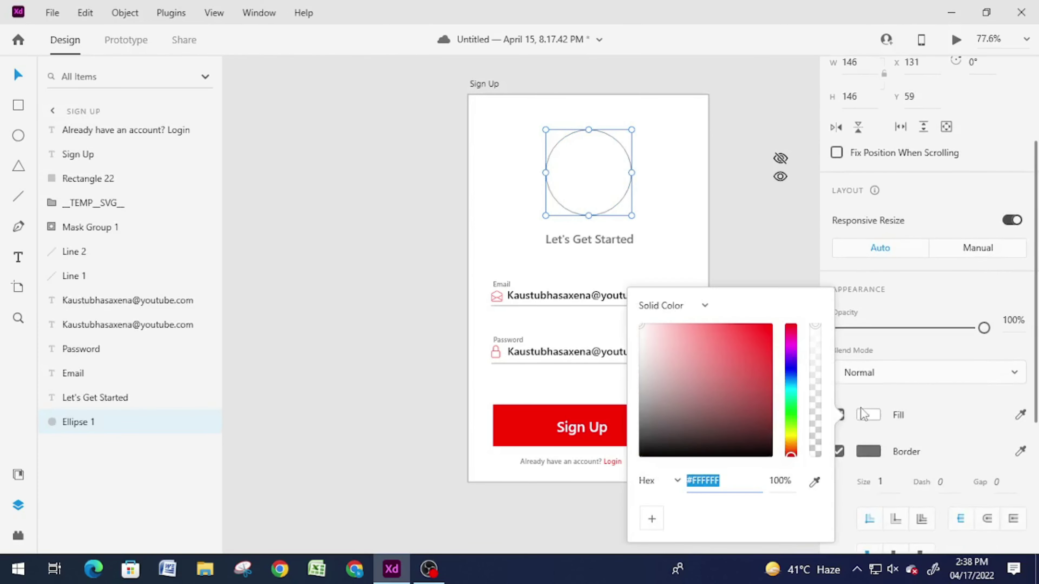
text(FF0000)
key(Return)
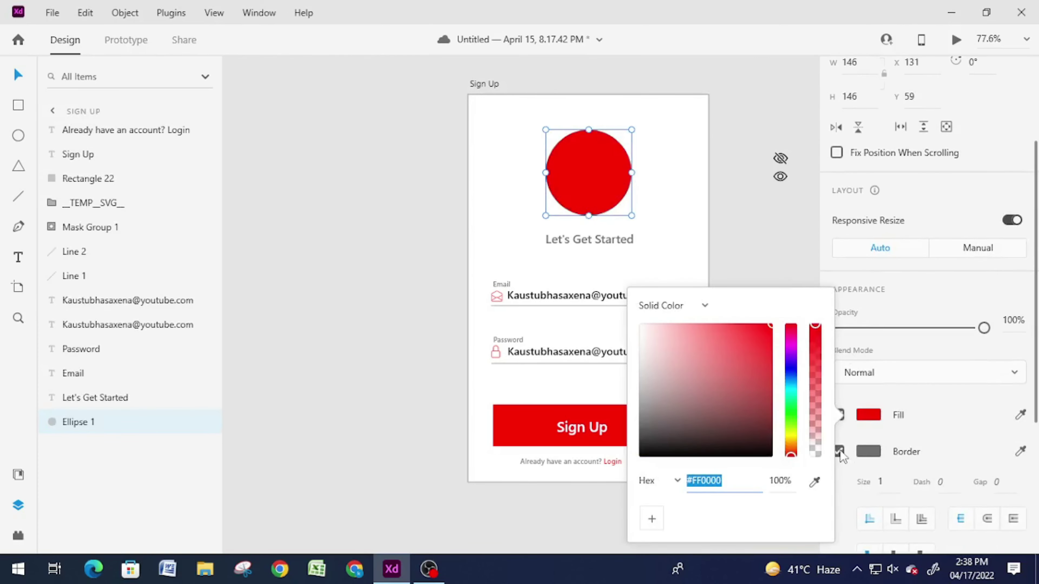
click(904, 416)
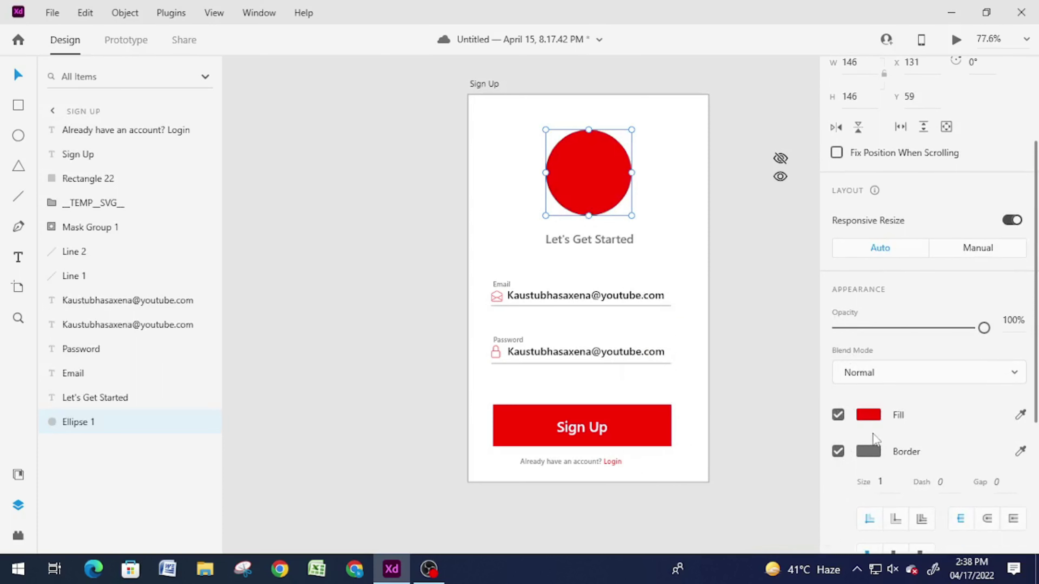
click(839, 451)
click(791, 346)
drag(758, 274, 713, 275)
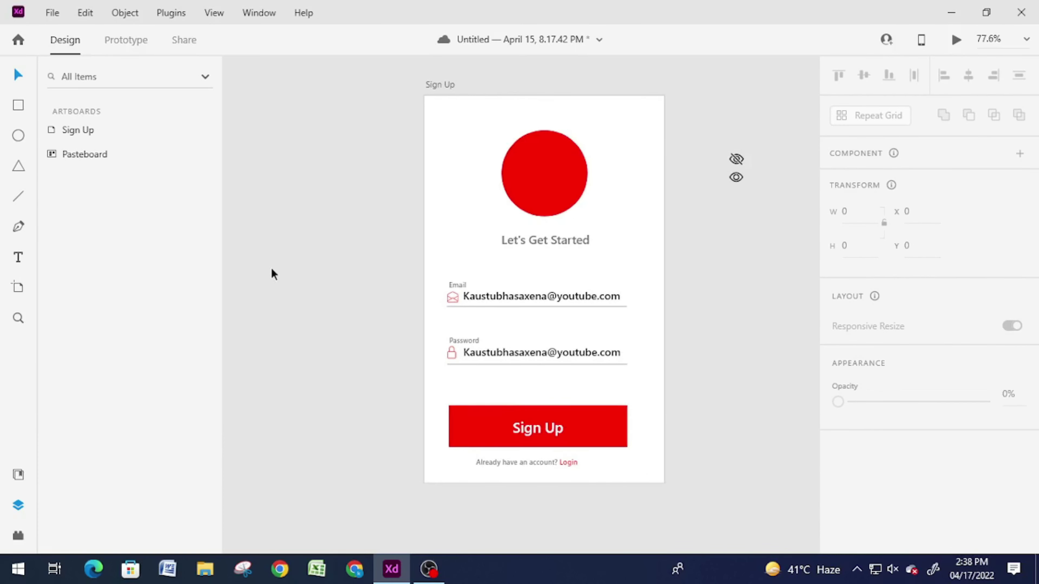
Step: Add 'KS' text inside the red circle at font size 50
click(18, 257)
click(532, 168)
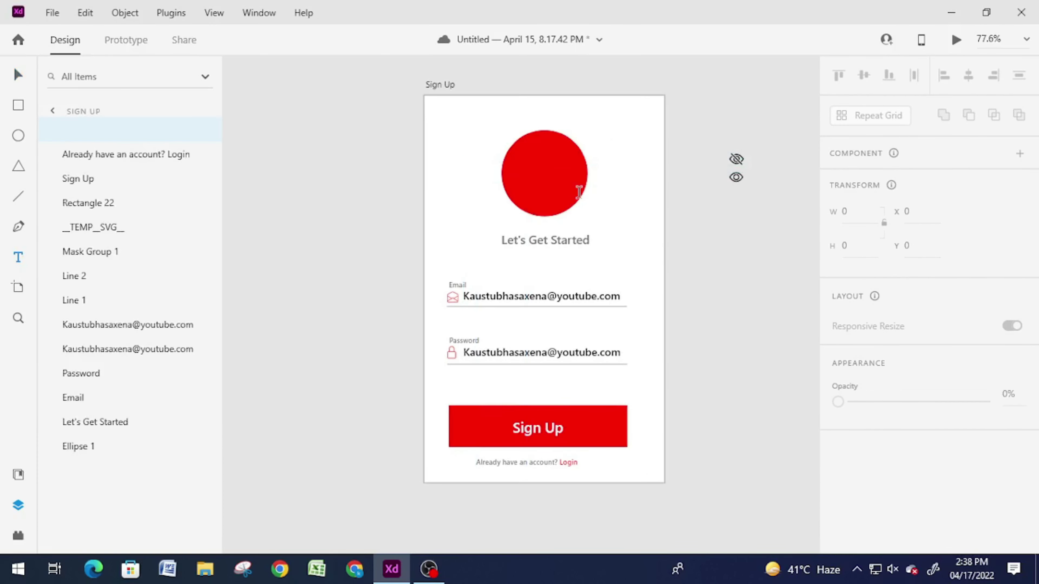
text(KS)
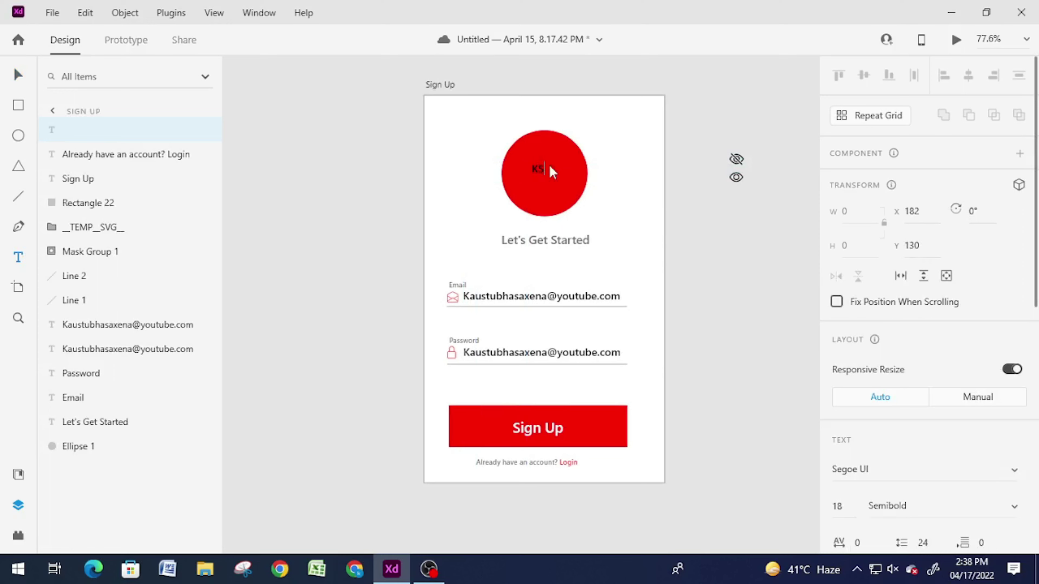
click(16, 77)
scroll(908, 325, down, 2)
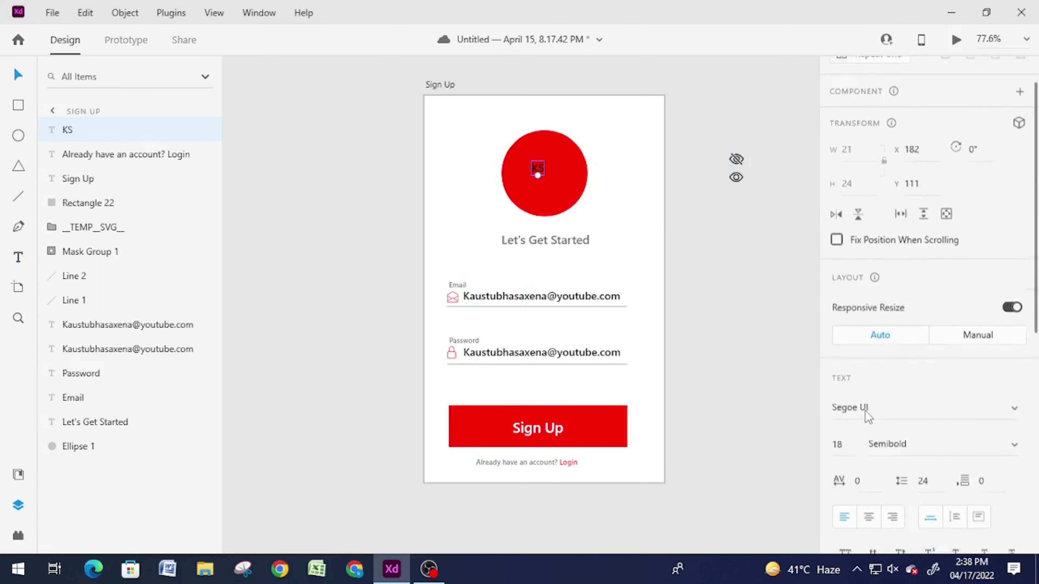
scroll(857, 305, down, 4)
double_click(842, 283)
text(50)
key(Return)
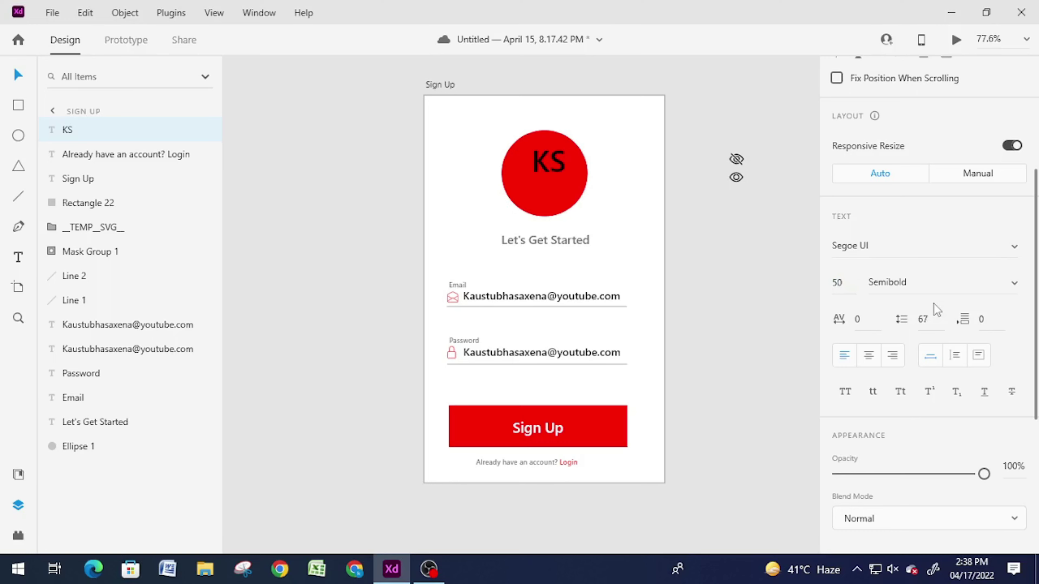
Step: Colour the KS text white
scroll(866, 427, down, 4)
click(867, 412)
drag(651, 429, 487, 295)
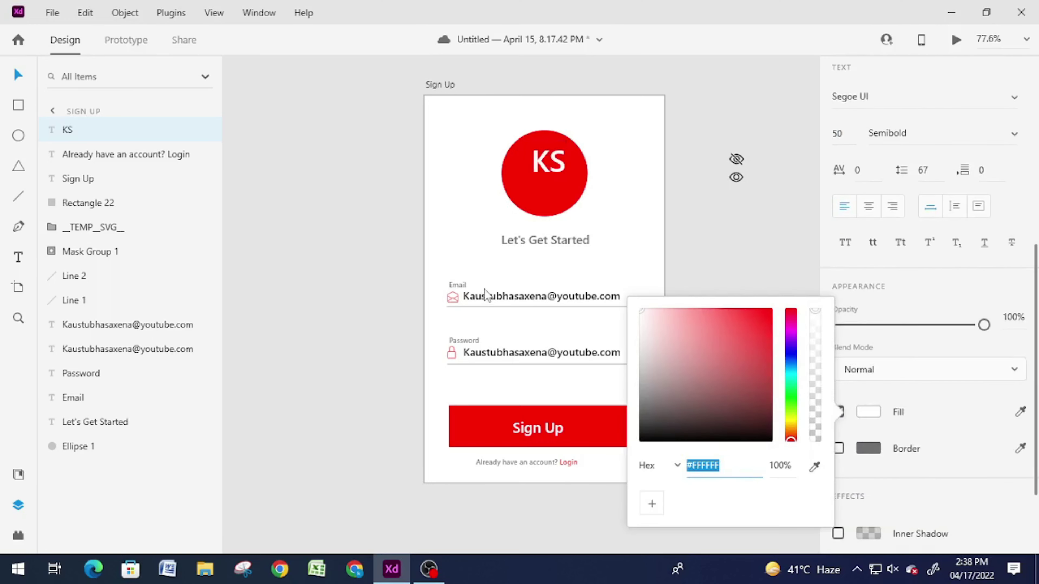
click(719, 232)
Step: Centre KS horizontally and vertically within the circle
click(564, 170)
shift+click(532, 200)
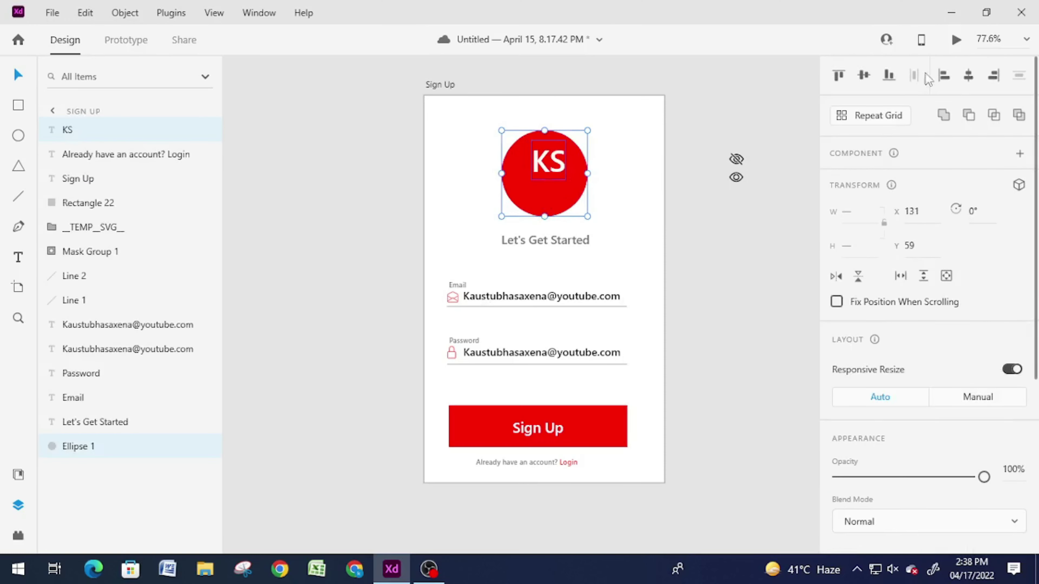
click(968, 75)
click(868, 77)
click(723, 280)
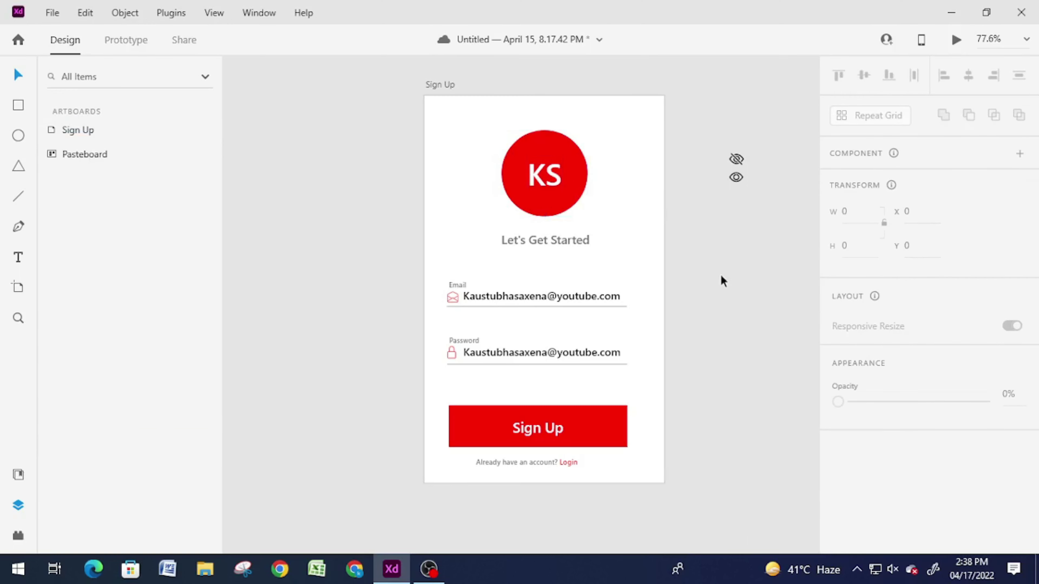
Step: Enlarge KS to 60 pt and re-centre it on the circle
click(571, 188)
scroll(881, 384, down, 3)
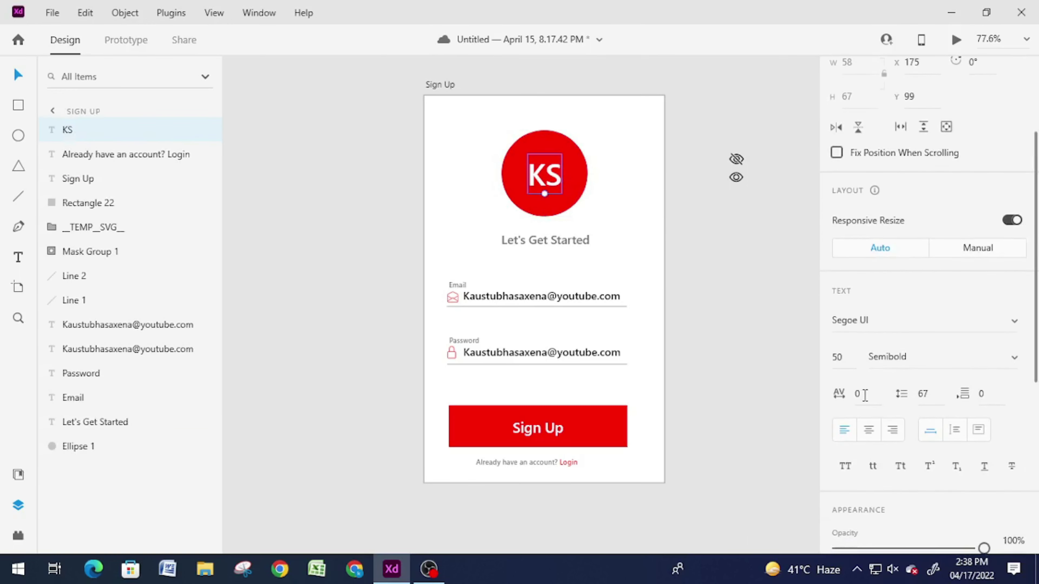
double_click(834, 359)
text(60)
key(Return)
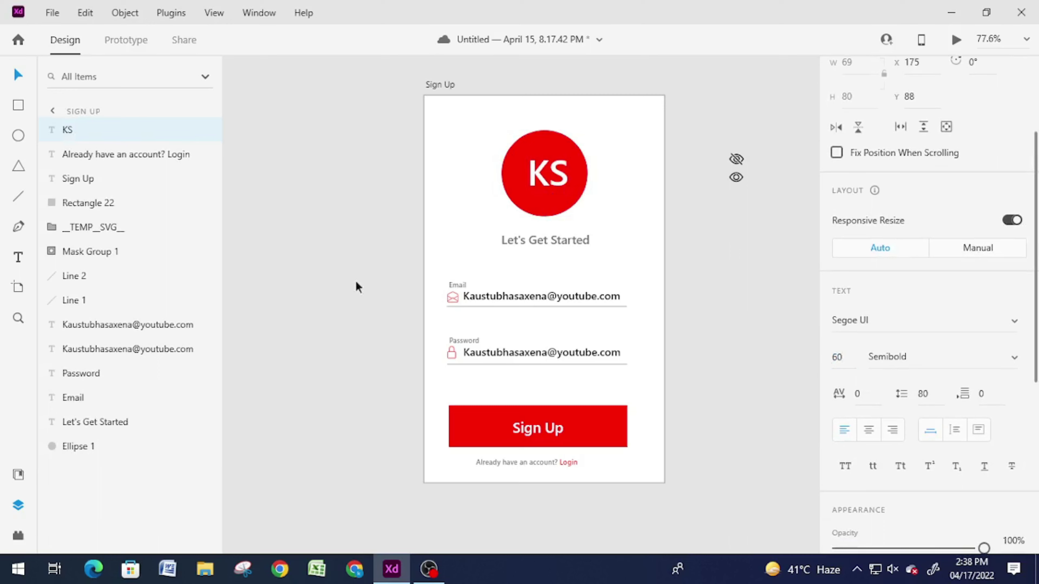
shift+click(555, 202)
scroll(899, 86, up, 5)
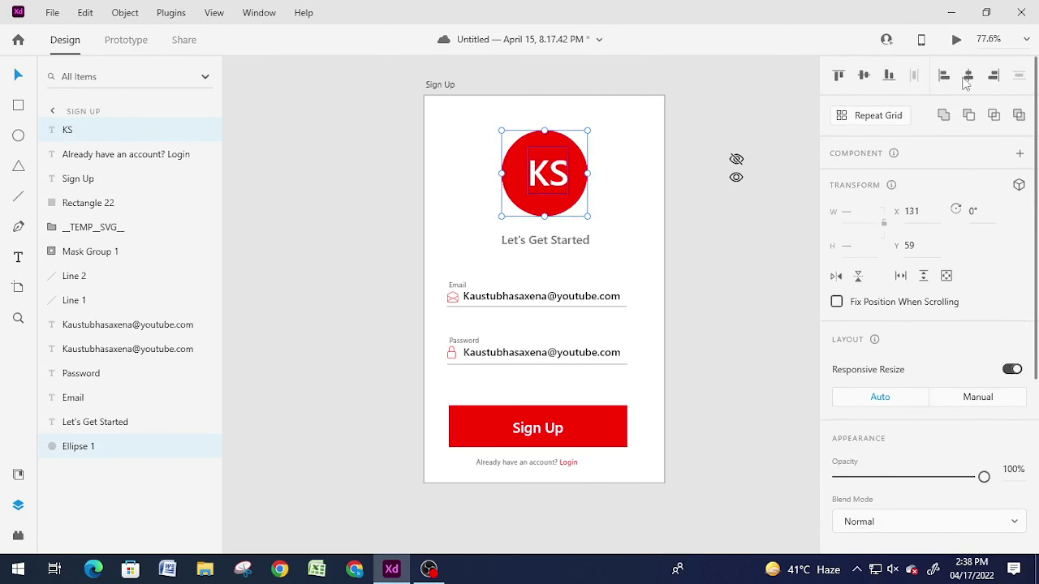
click(967, 76)
click(863, 76)
click(713, 307)
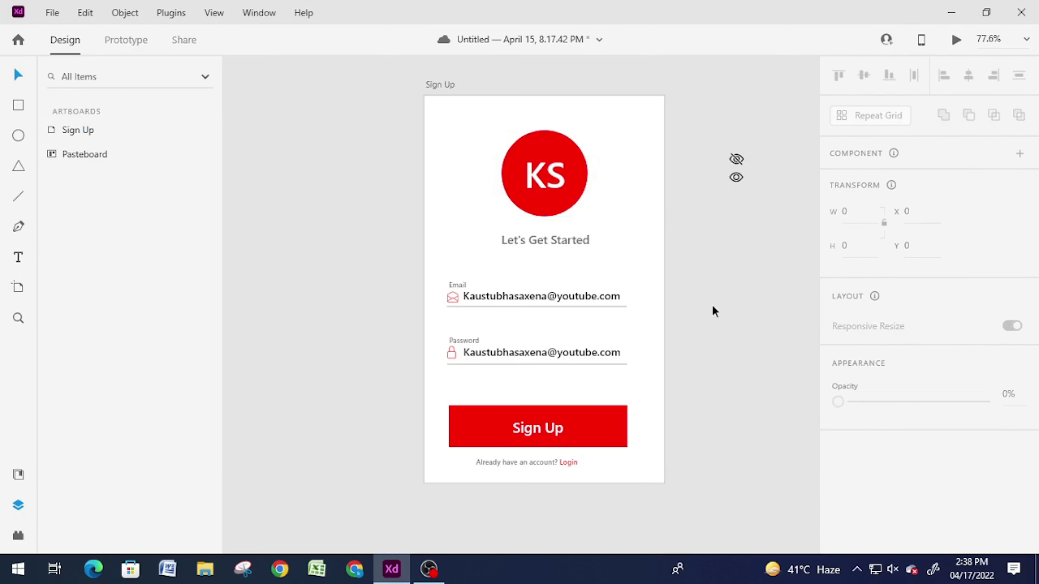
Step: Move both eye icons to the artboard's left side
scroll(690, 312, down, 4)
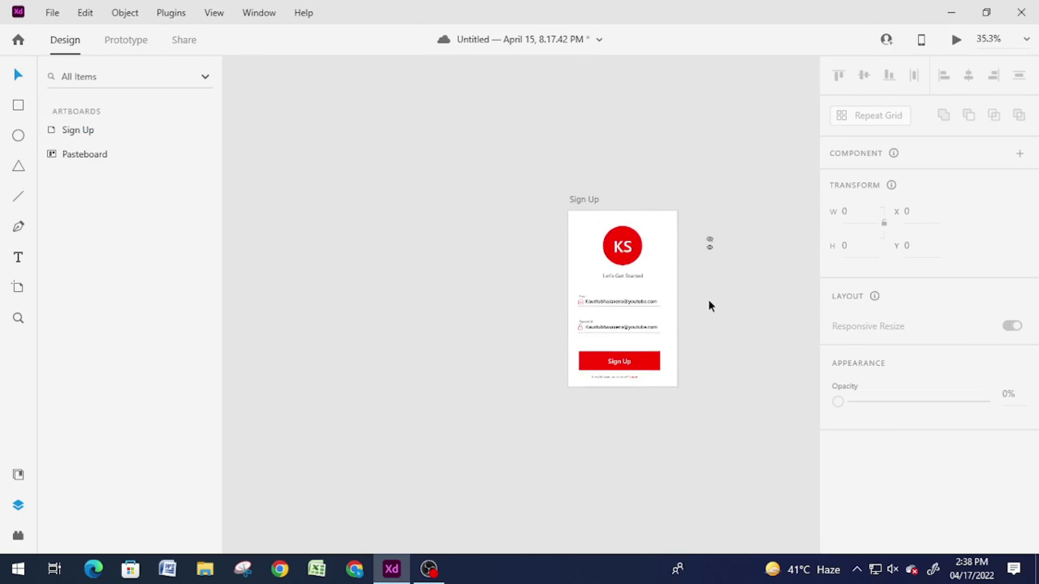
drag(663, 225, 706, 269)
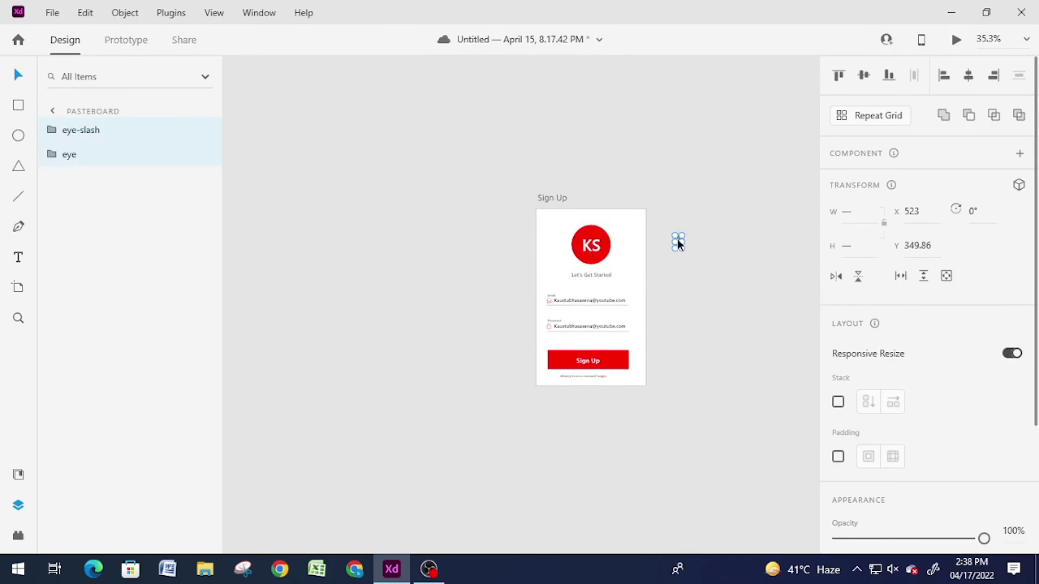
scroll(673, 247, up, 4)
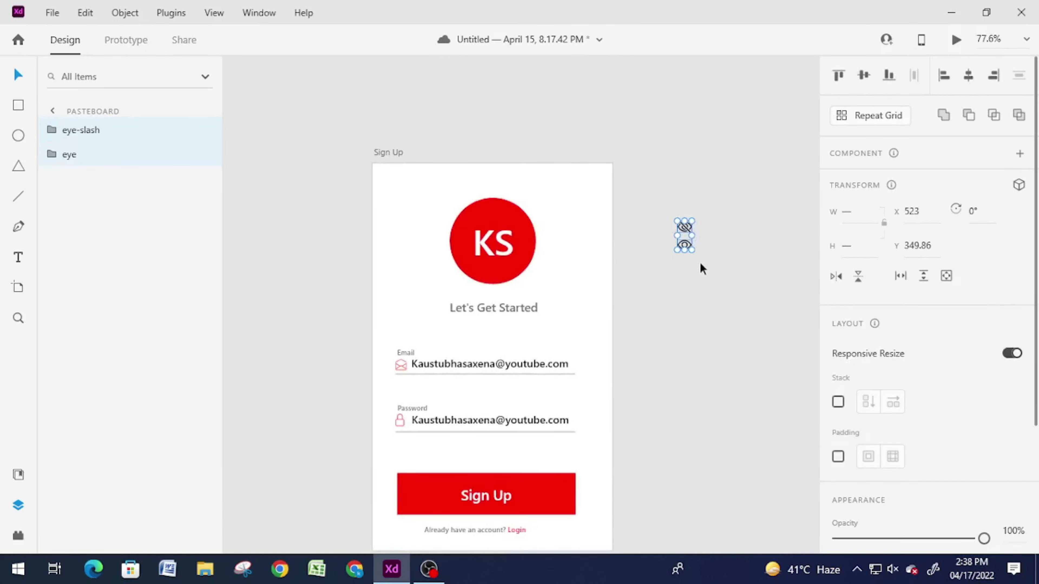
click(680, 226)
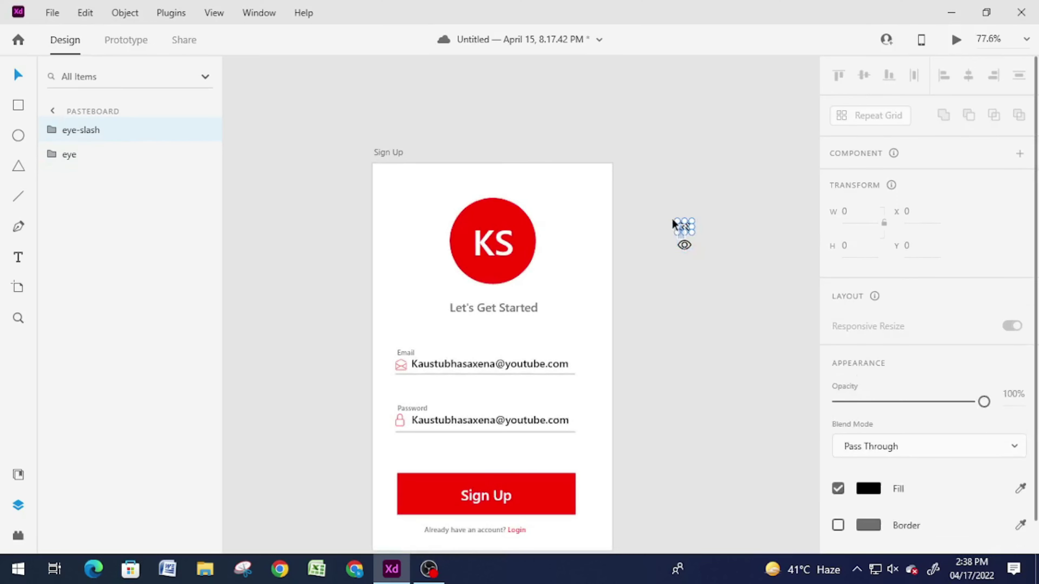
shift+click(690, 247)
drag(680, 235, 276, 149)
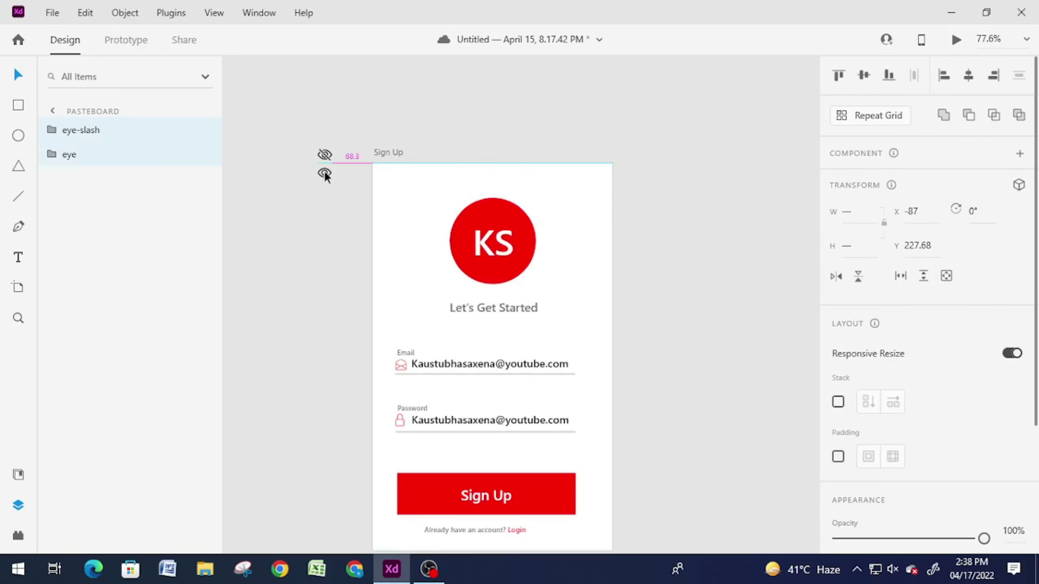
click(376, 171)
Step: Duplicate the Sign Up artboard and delete the Password field's text
scroll(403, 178, down, 1)
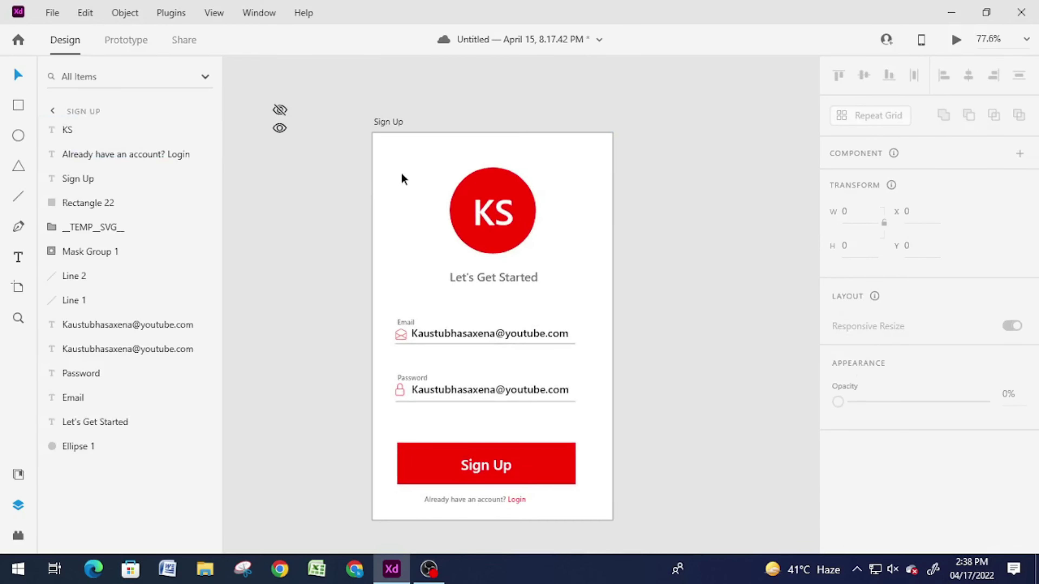
drag(386, 125, 666, 120)
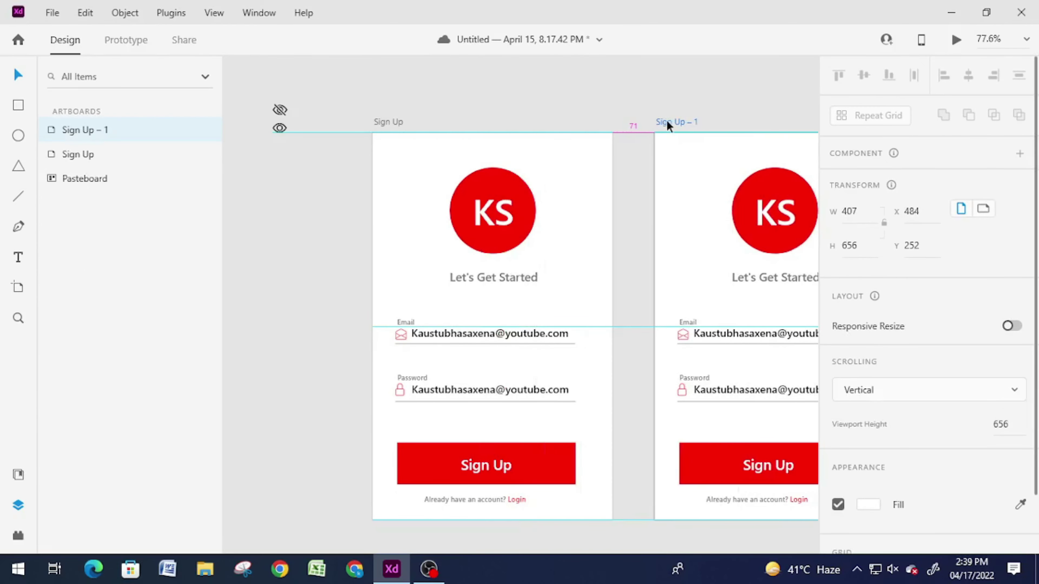
scroll(532, 321, right, 2)
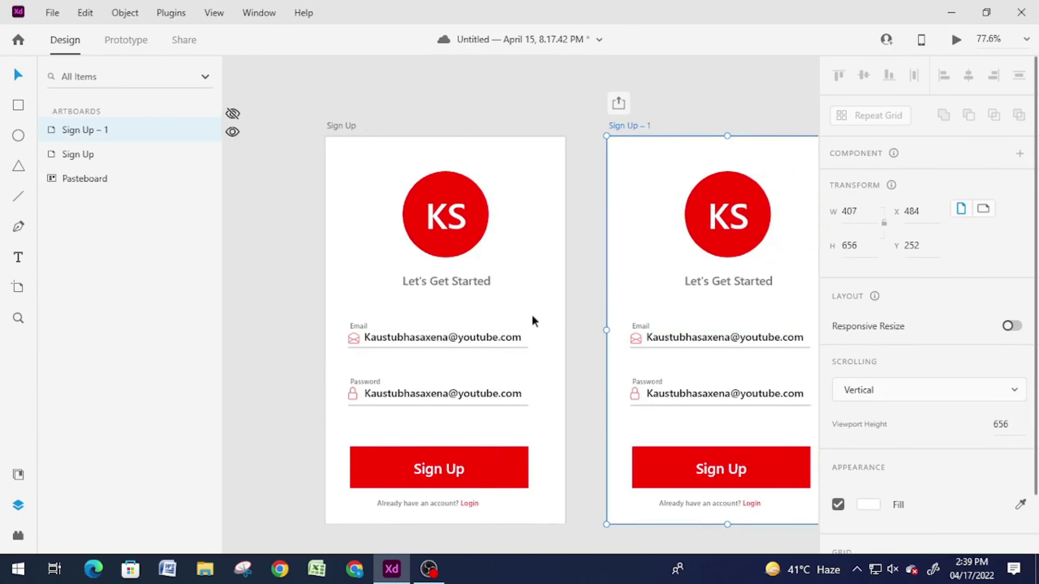
click(508, 393)
key(Delete)
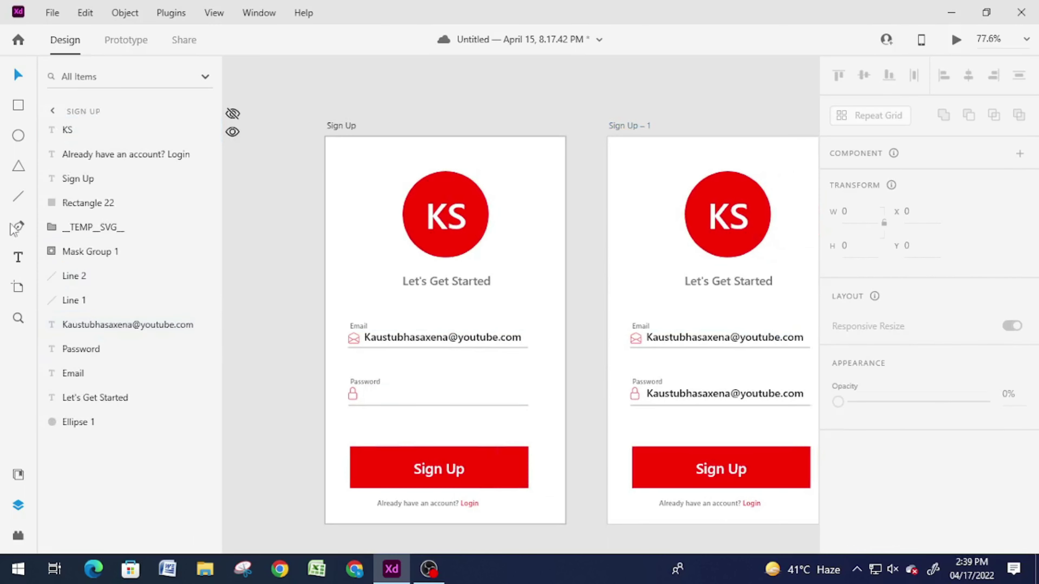
click(18, 135)
Step: Draw a small circle in the Password field and fill it black
scroll(363, 390, up, 2)
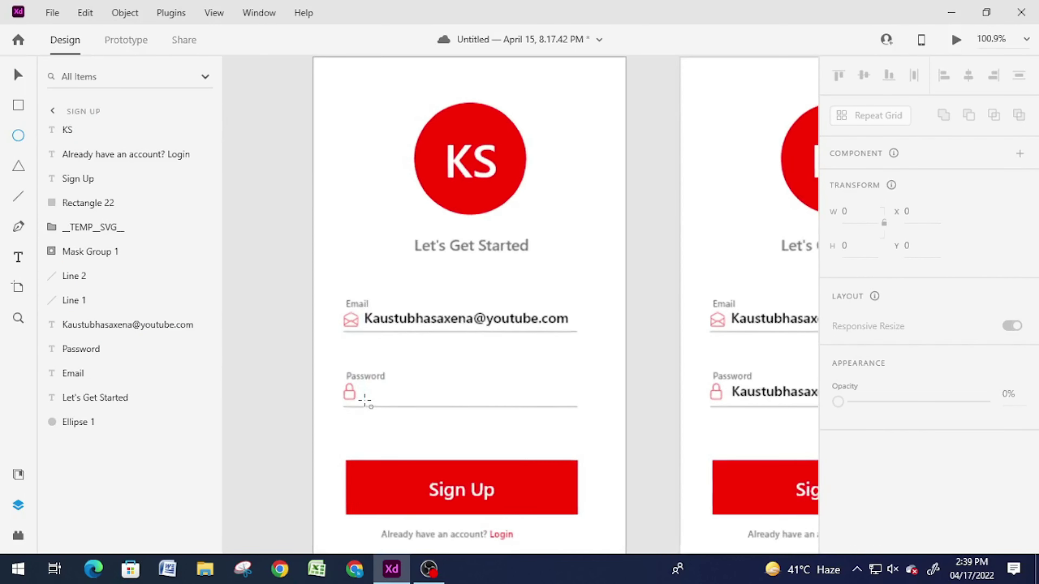
drag(363, 392, 375, 400)
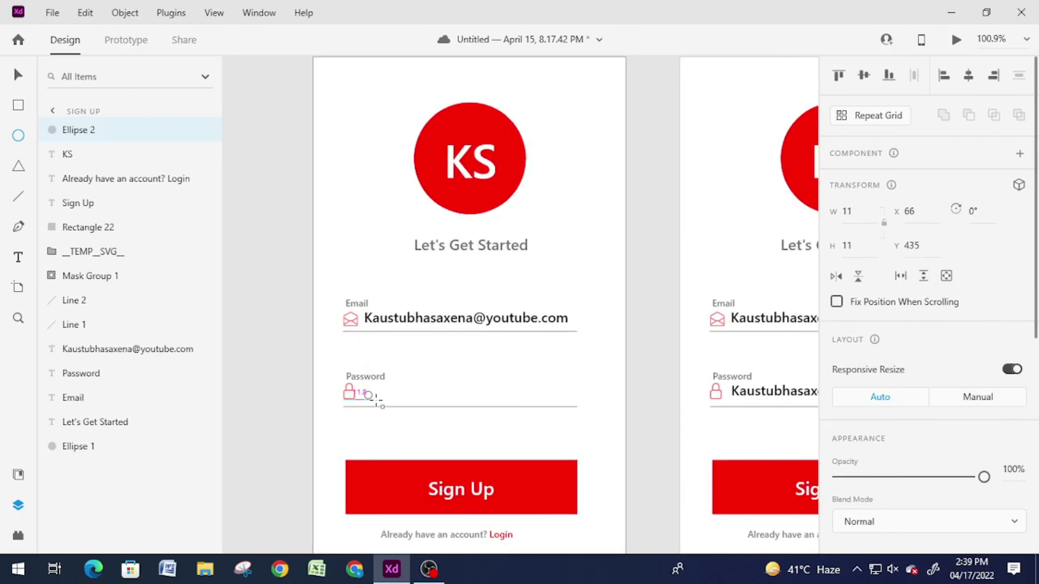
scroll(376, 399, up, 2)
scroll(375, 399, up, 2)
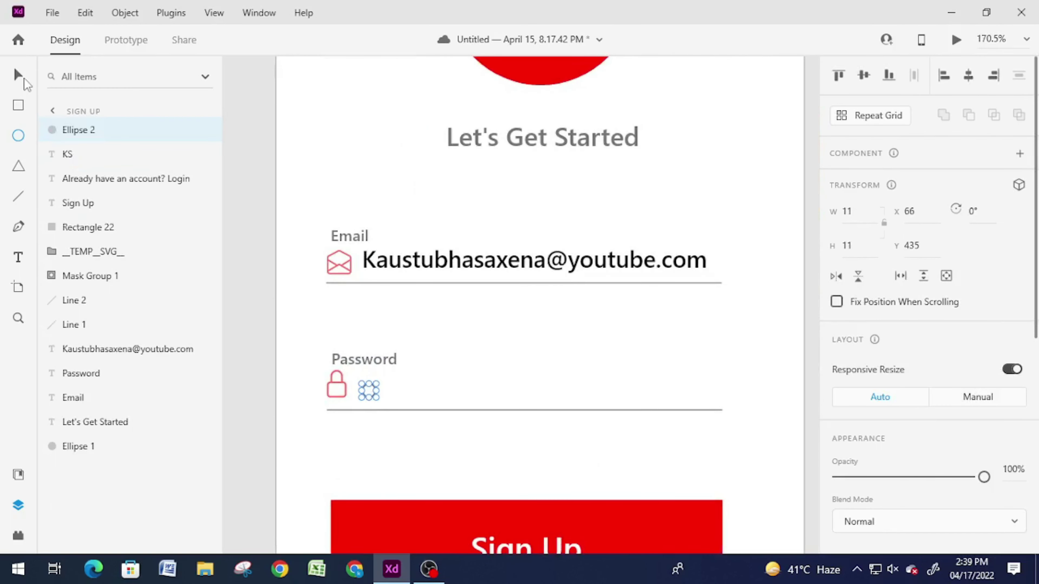
click(19, 75)
scroll(981, 475, down, 4)
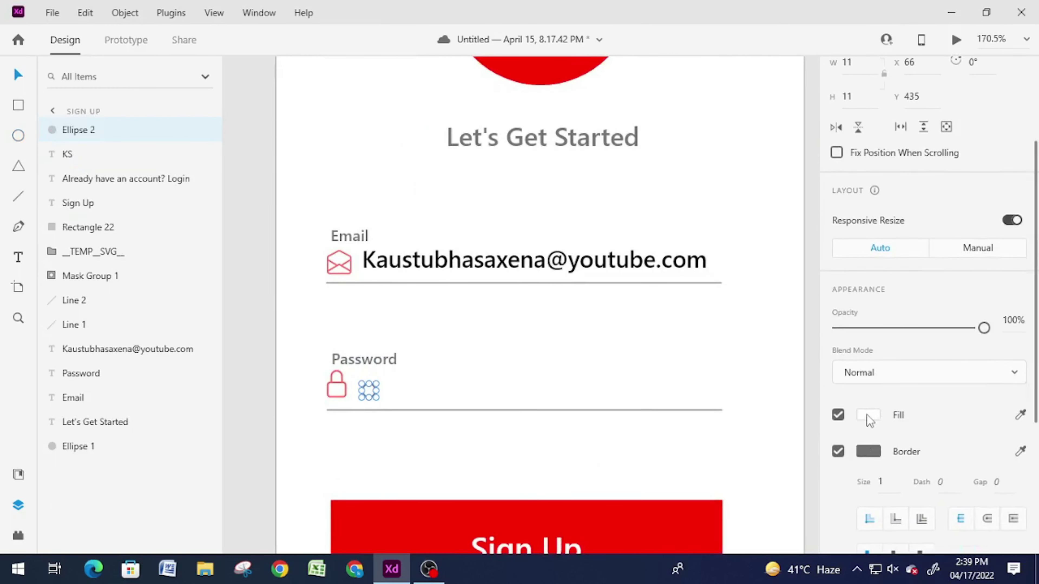
click(869, 415)
drag(761, 380, 581, 491)
click(810, 280)
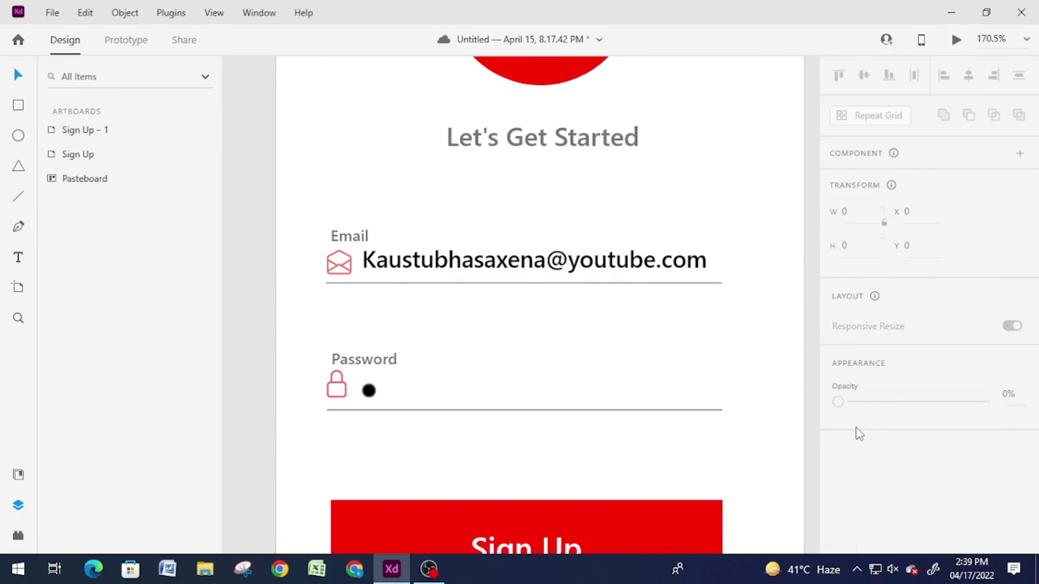
Step: Remove the dot's border and resize it to 9×9
click(368, 390)
scroll(859, 450, down, 2)
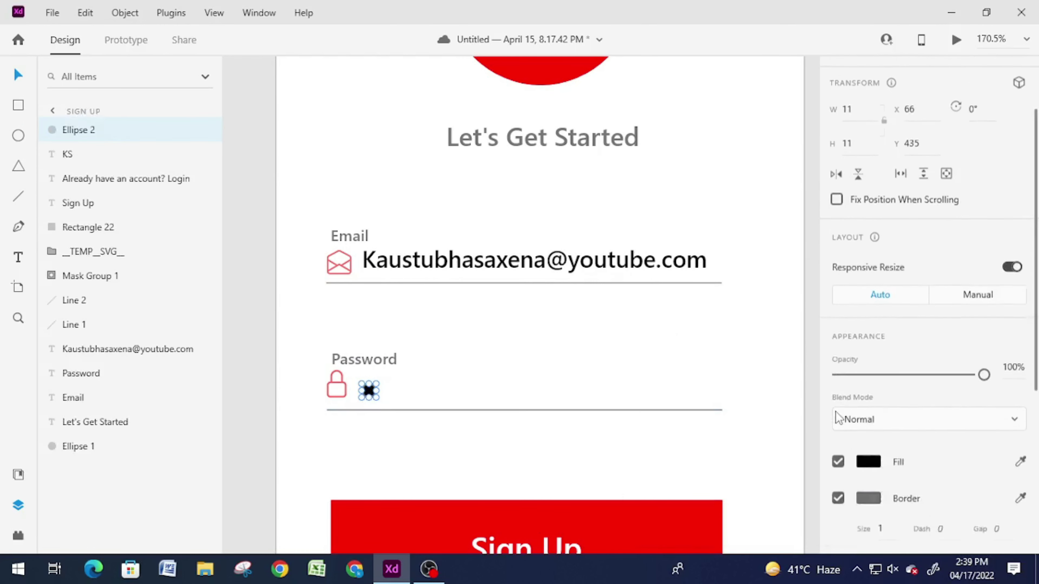
scroll(859, 450, down, 1)
click(837, 452)
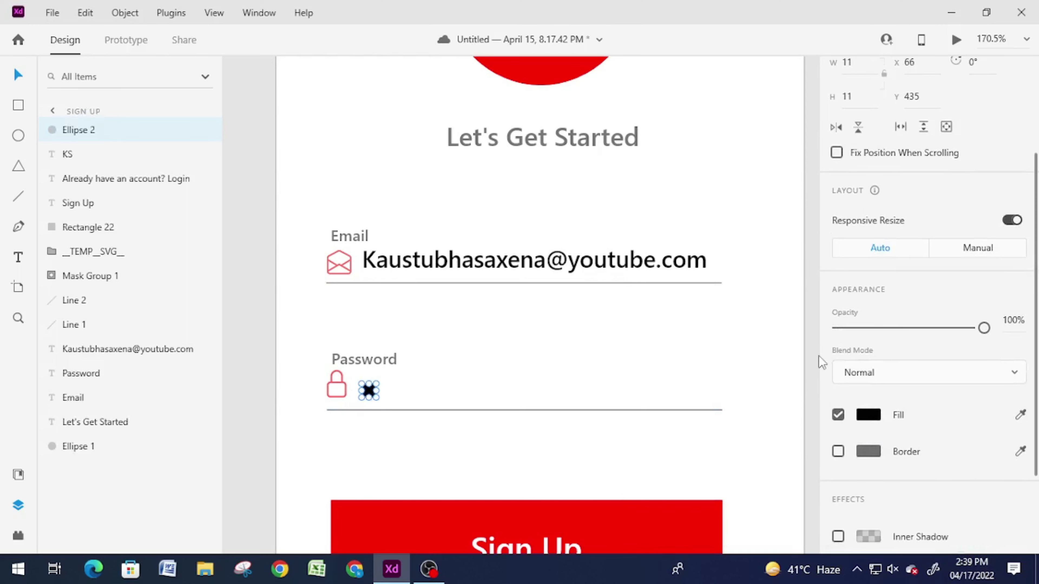
scroll(369, 404, up, 1)
scroll(369, 403, up, 3)
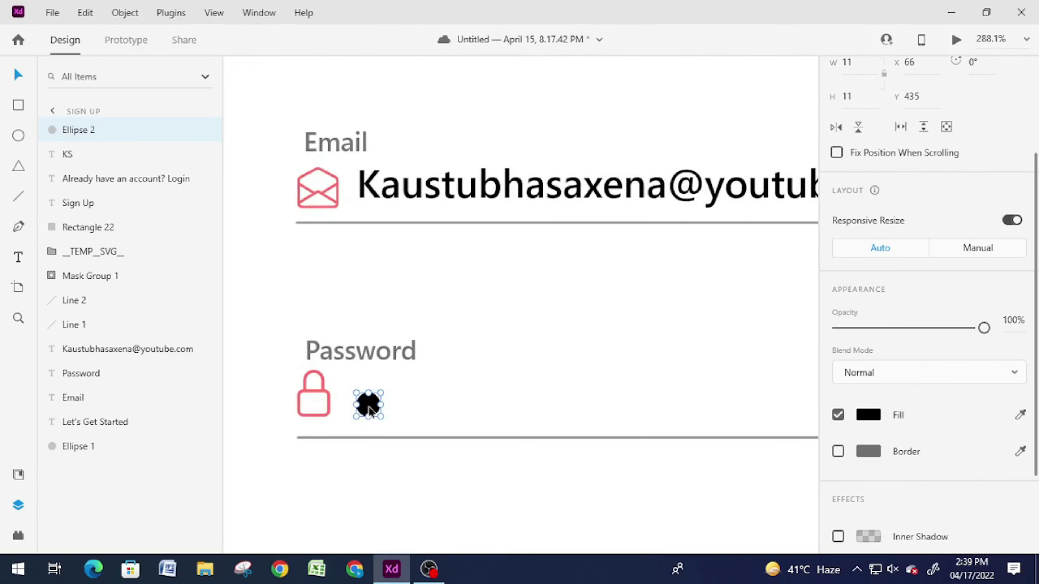
drag(382, 390, 378, 396)
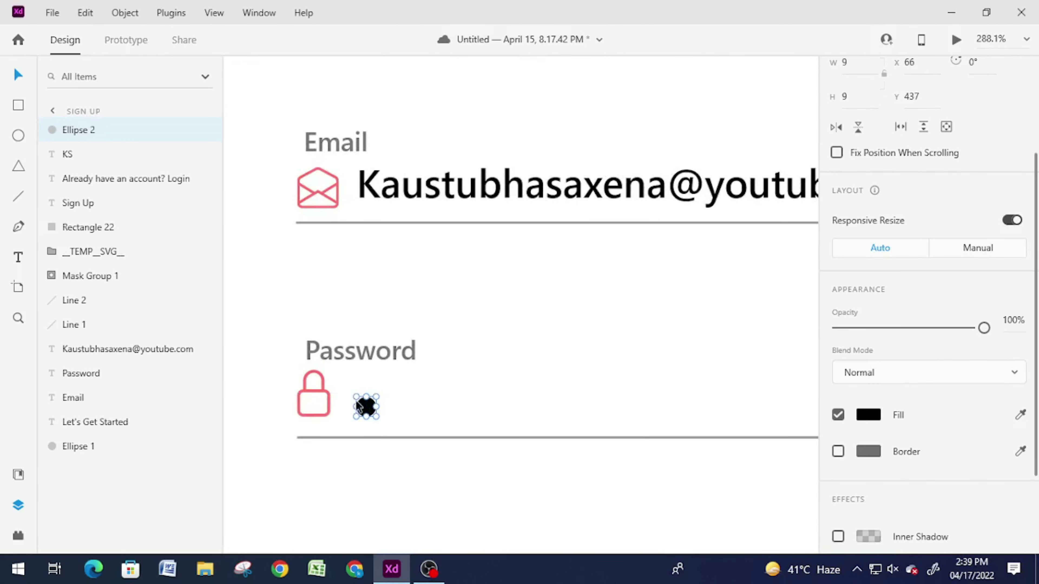
Step: Bottom-align the dot with the lock icon and copy it to the right
shift+click(327, 397)
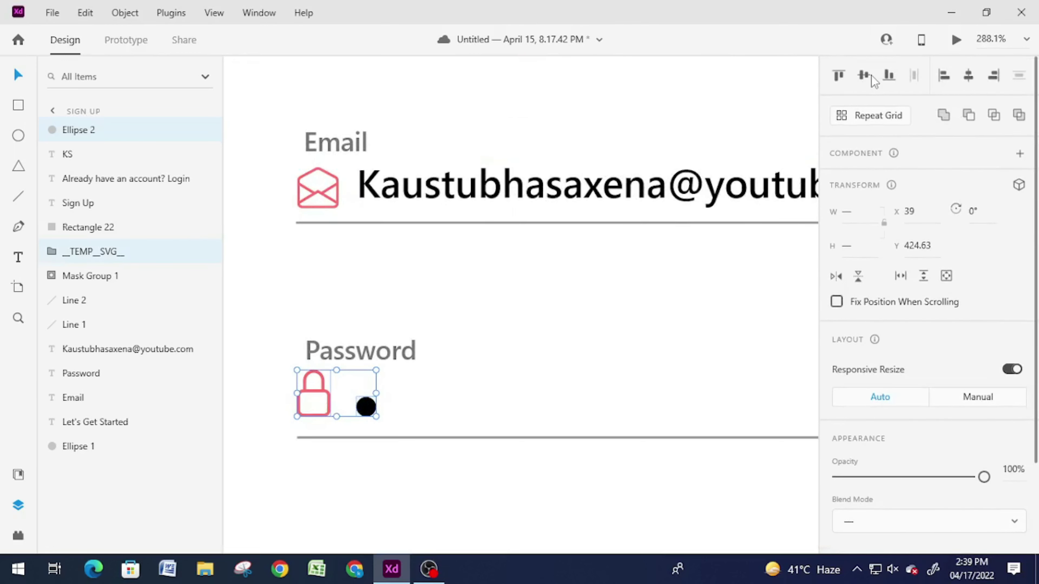
click(890, 78)
click(271, 301)
click(365, 407)
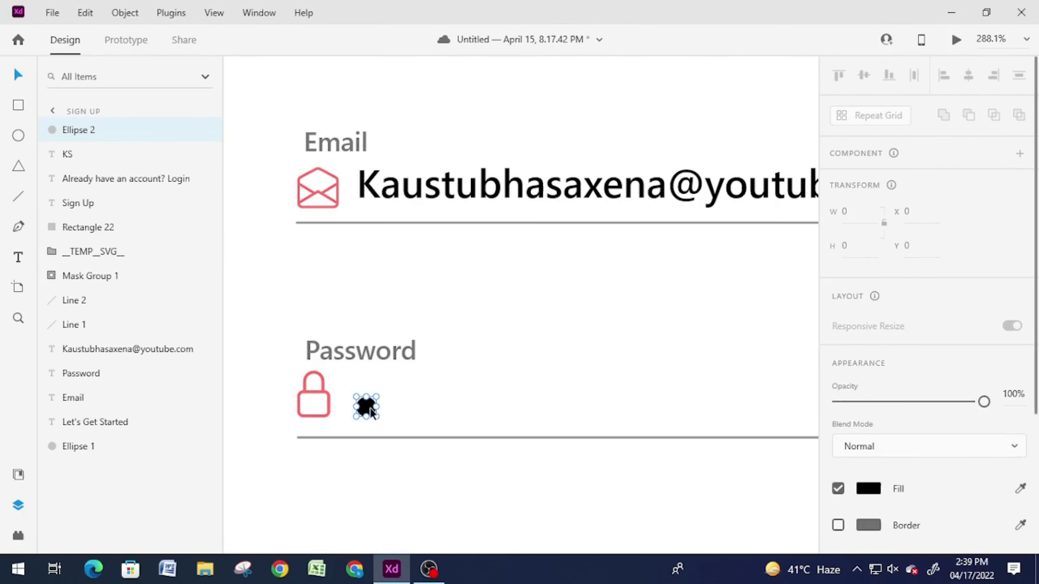
drag(365, 407, 392, 413)
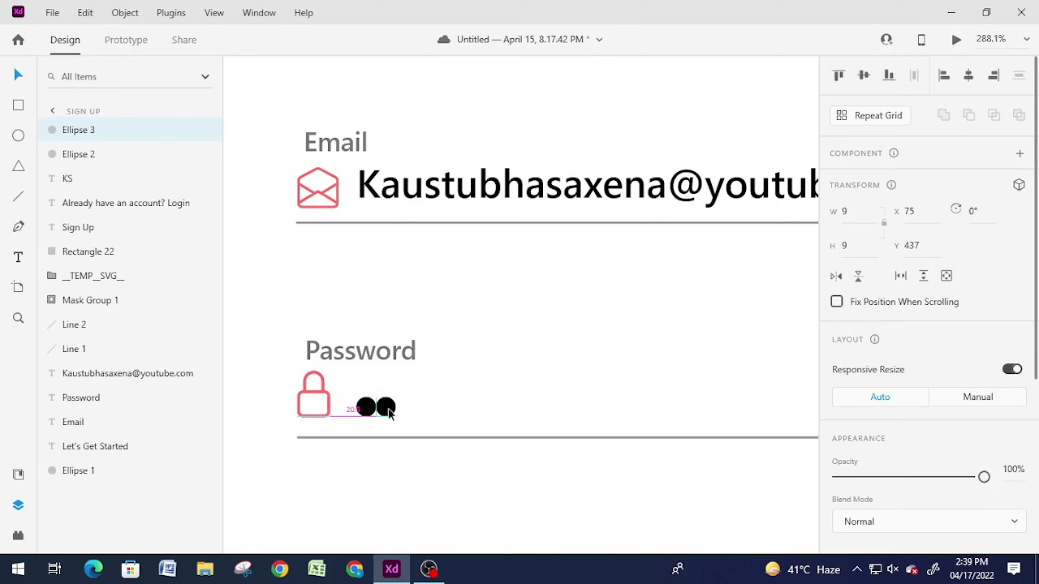
Step: Duplicate a password dot and place the copy just to its right
key(ctrl+d)
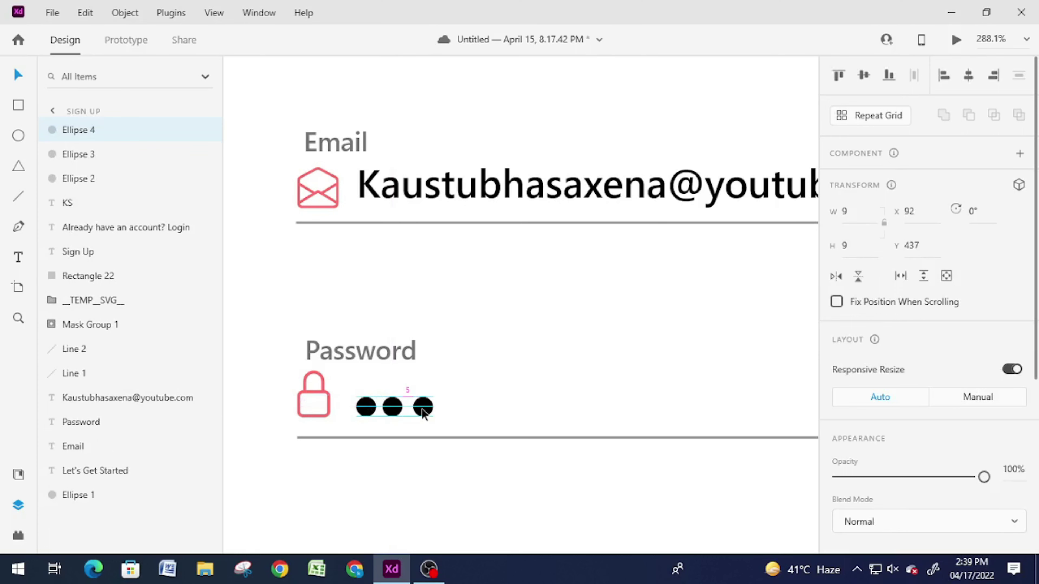
key(ctrl+d)
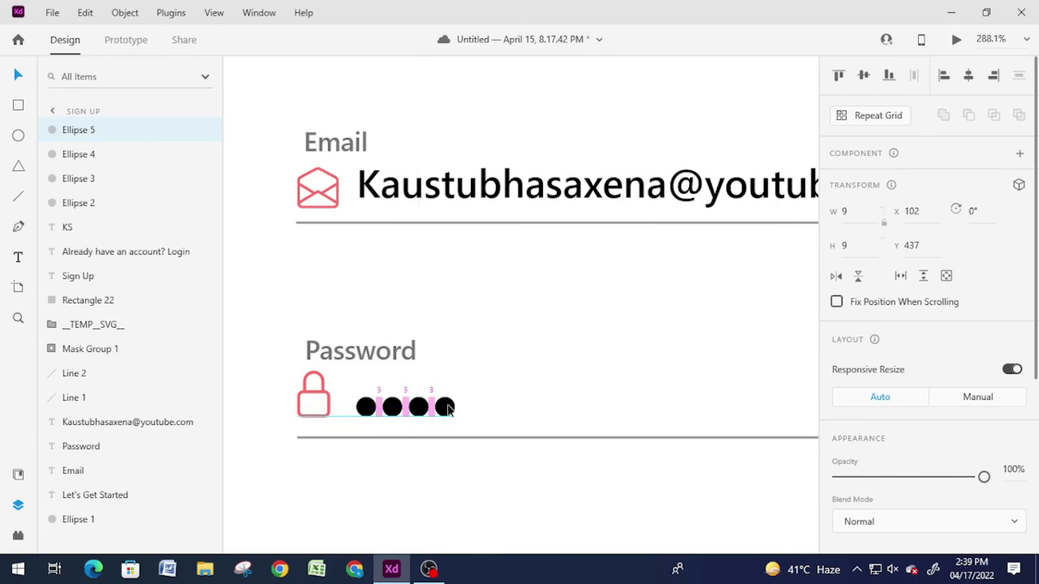
key(ctrl+z)
key(ctrl+z)
key(ctrl+z)
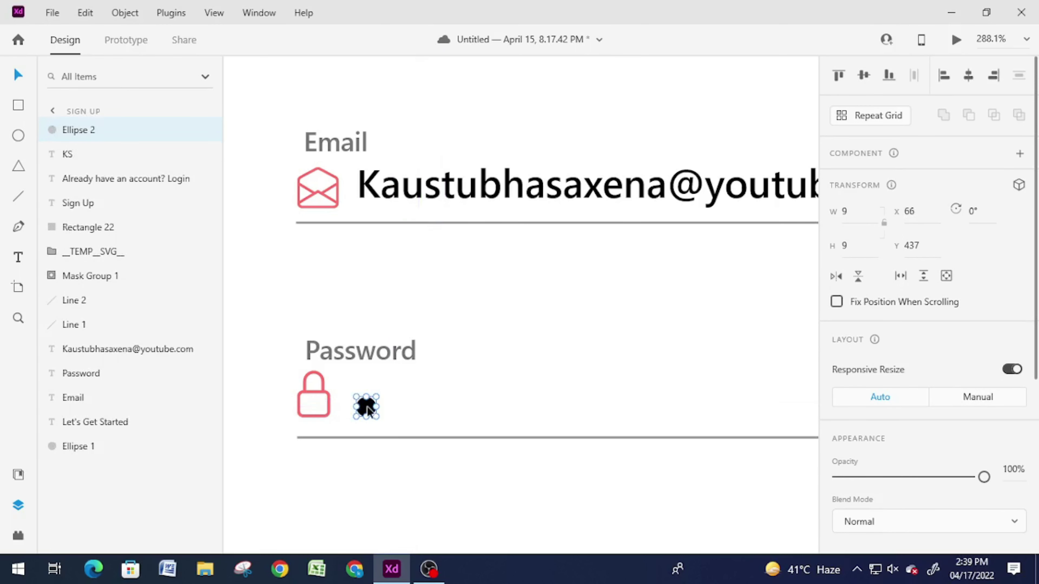
key(ctrl+d)
drag(368, 410, 385, 410)
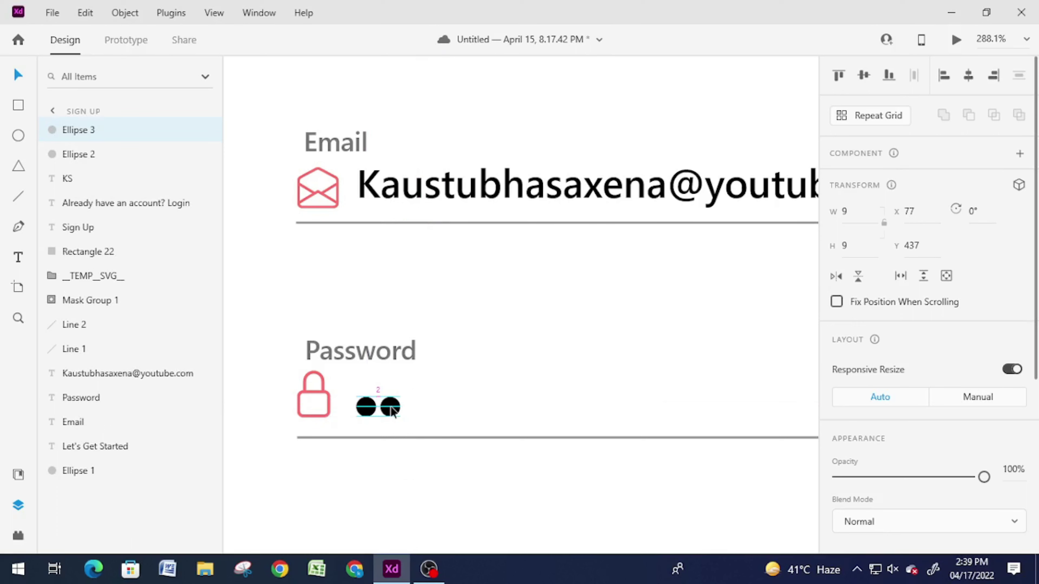
Step: Duplicate the dots as a pair, then all four, to make eight evenly spaced dots
shift+click(366, 407)
key(ctrl+d)
drag(379, 409, 416, 410)
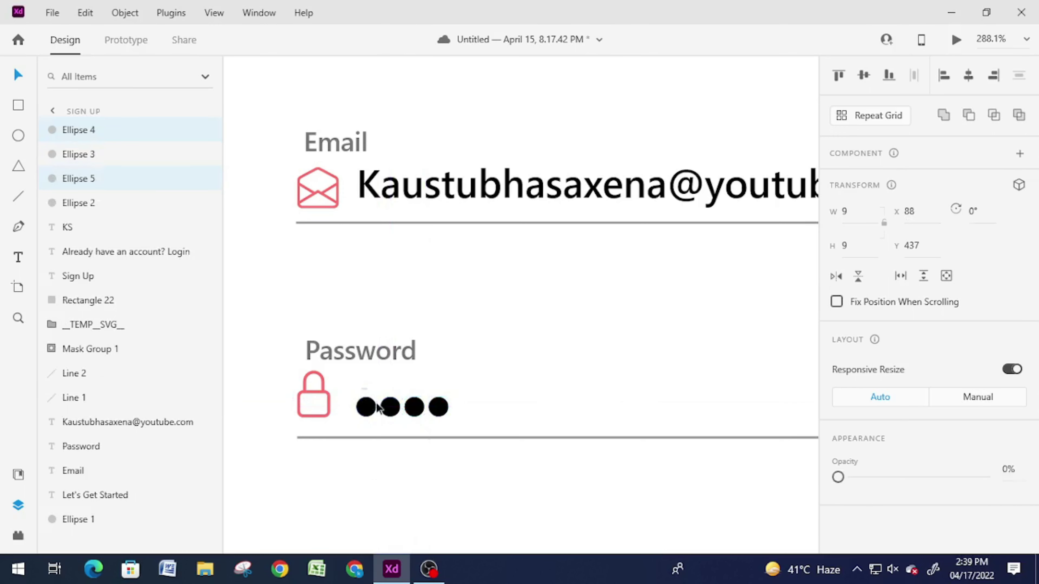
mouse_move(361, 388)
mouse_down()
mouse_move(471, 417)
mouse_move(535, 409)
mouse_up()
key(ctrl+d)
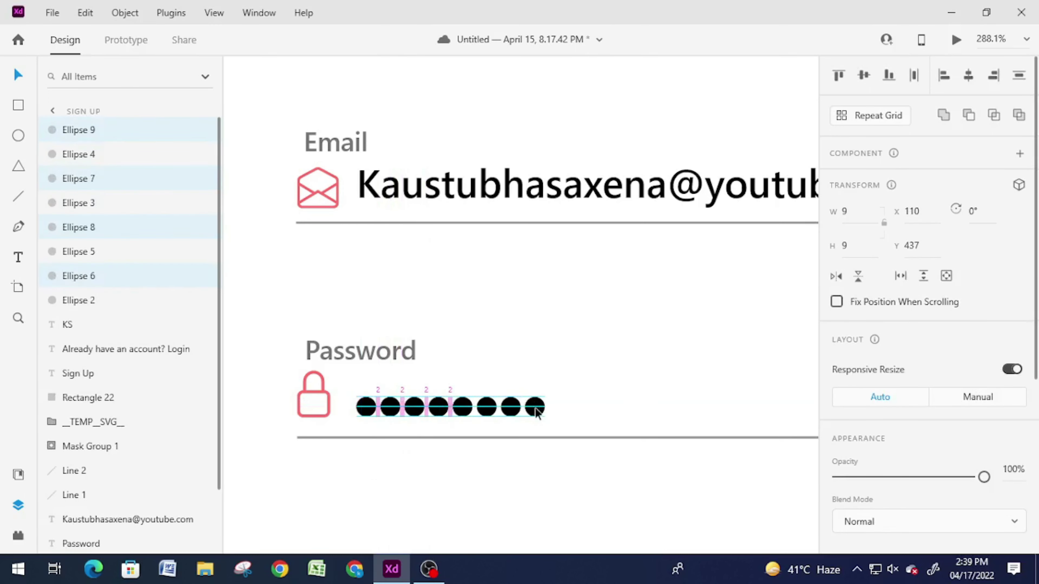
scroll(369, 385, down, 5)
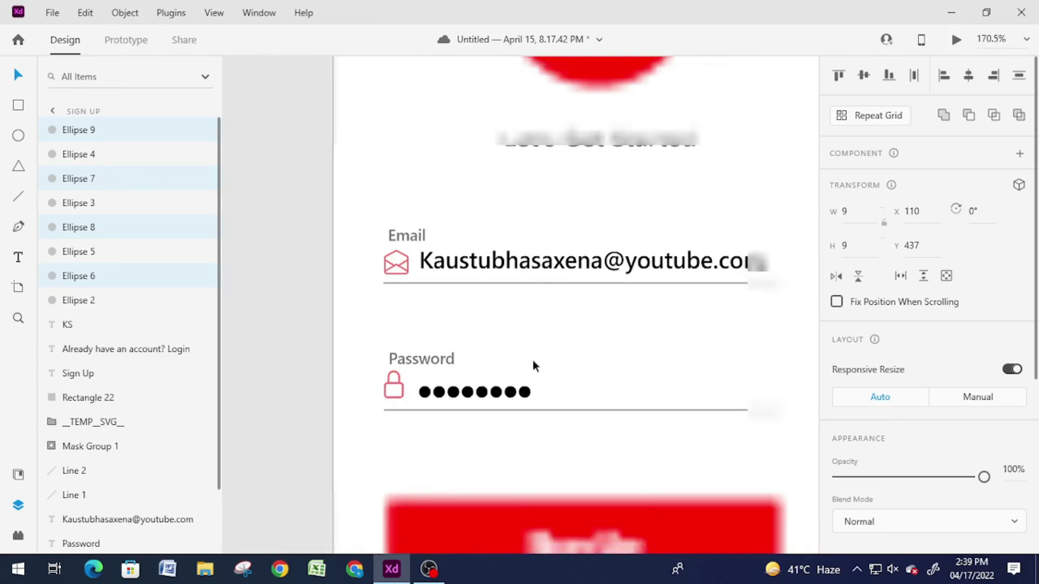
Step: Place a copy of the eye icon after the dots and hide the pasteboard original
scroll(582, 285, down, 1)
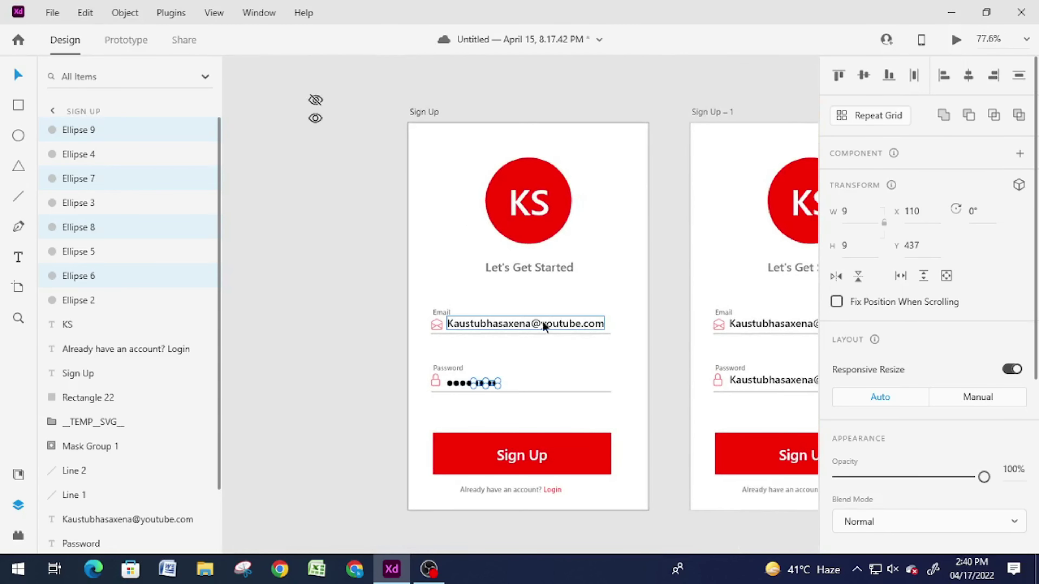
click(319, 119)
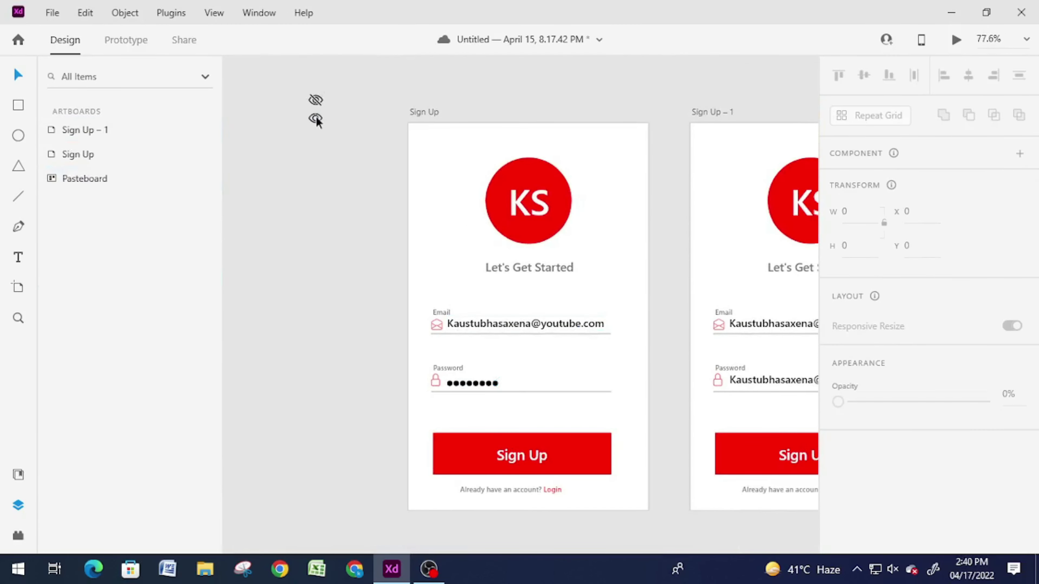
click(316, 118)
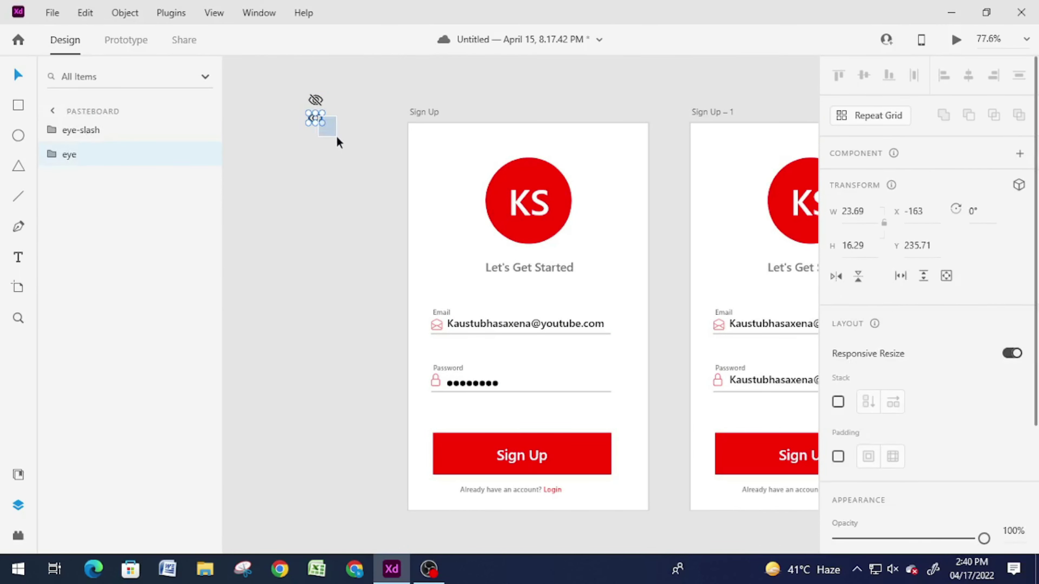
scroll(315, 119, up, 2)
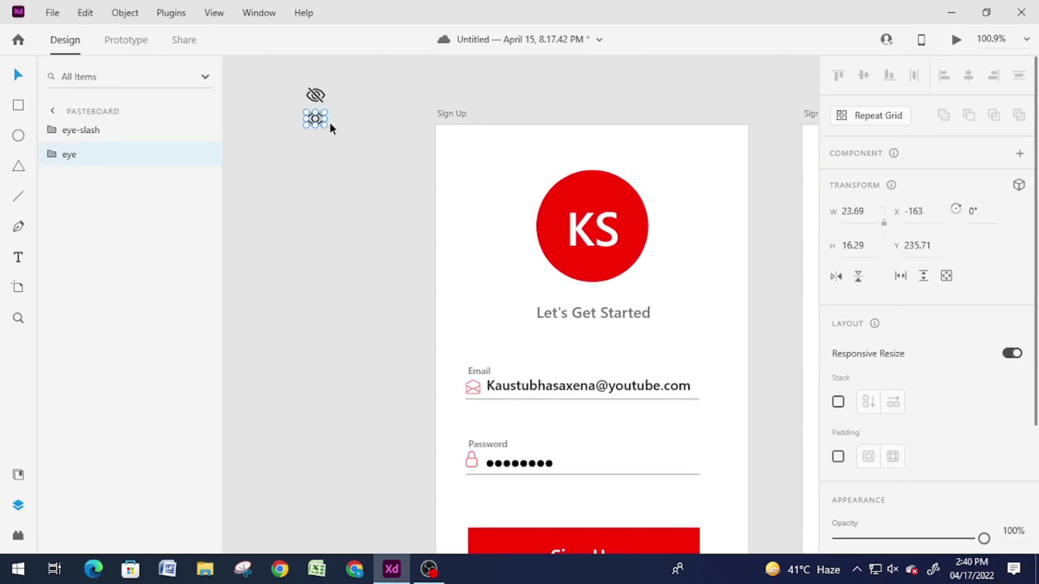
drag(319, 124, 694, 467)
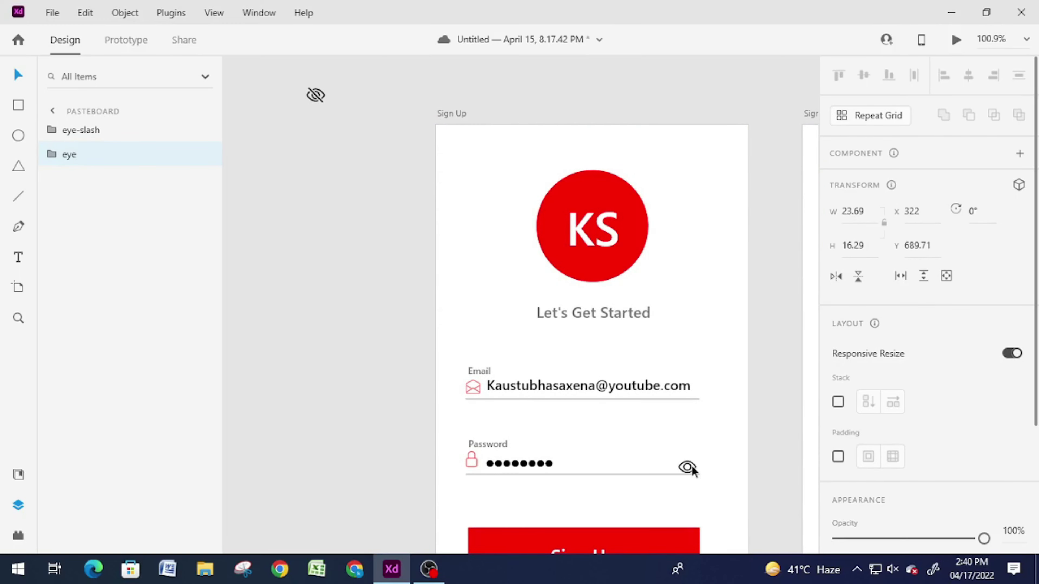
drag(691, 464, 693, 468)
key(ctrl+comma)
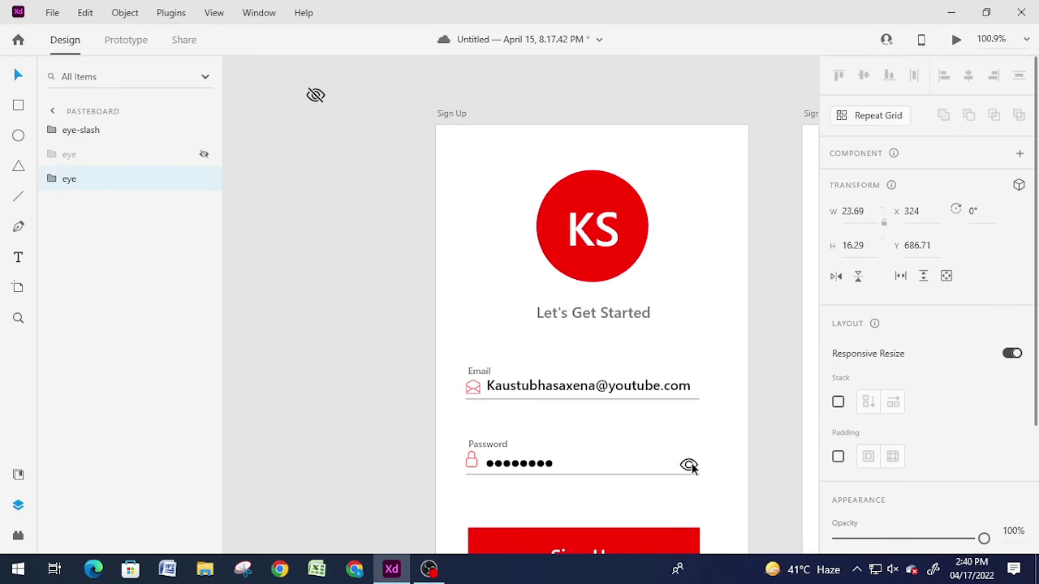
scroll(693, 468, right, 3)
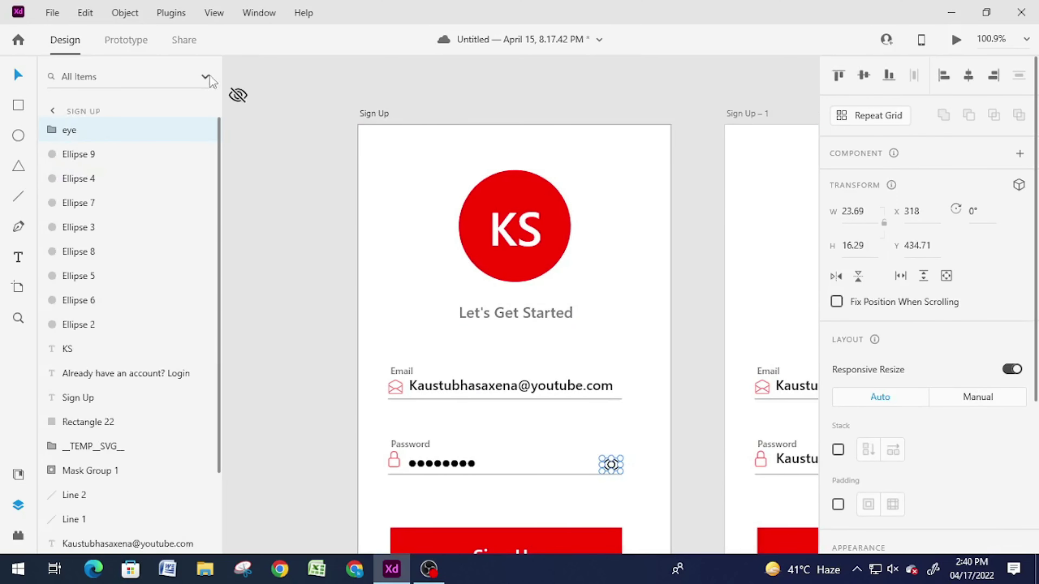
key(Escape)
click(240, 96)
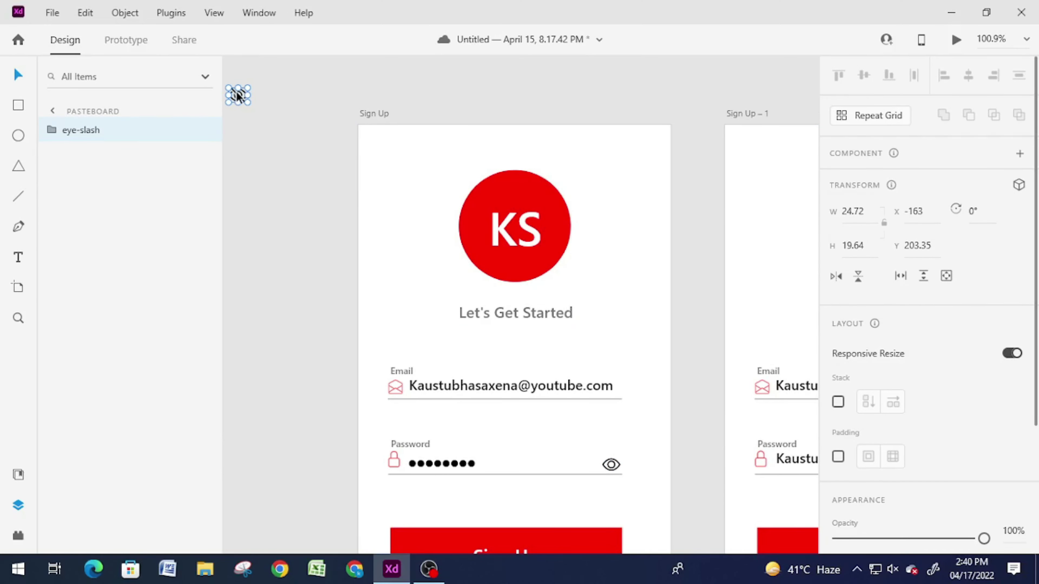
Step: Move the eye-slash icon beside Sign Up – 1 and change its Password text to 12345678
drag(236, 92, 712, 373)
drag(673, 317, 543, 257)
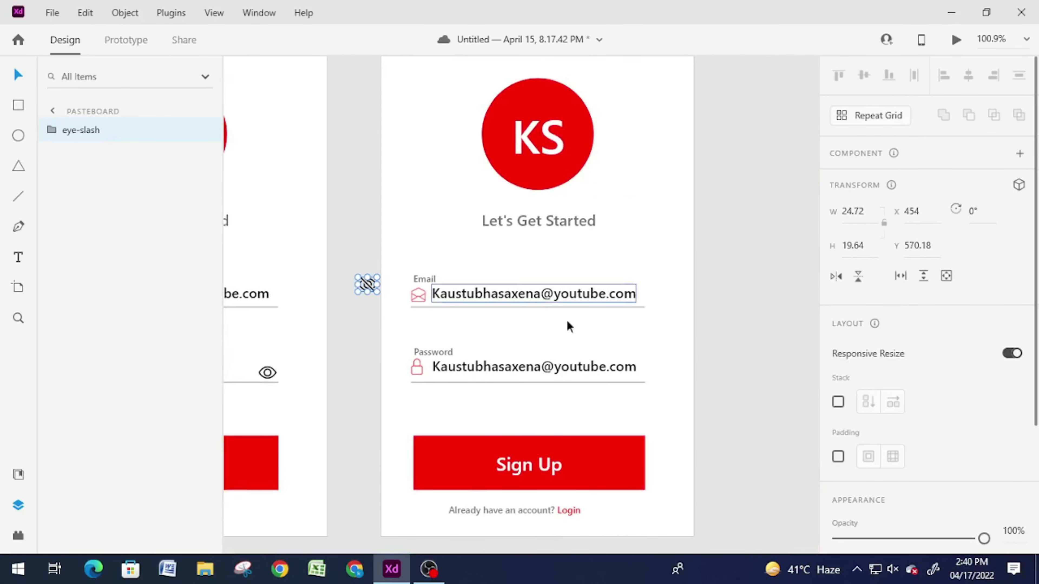
click(631, 369)
double_click(632, 368)
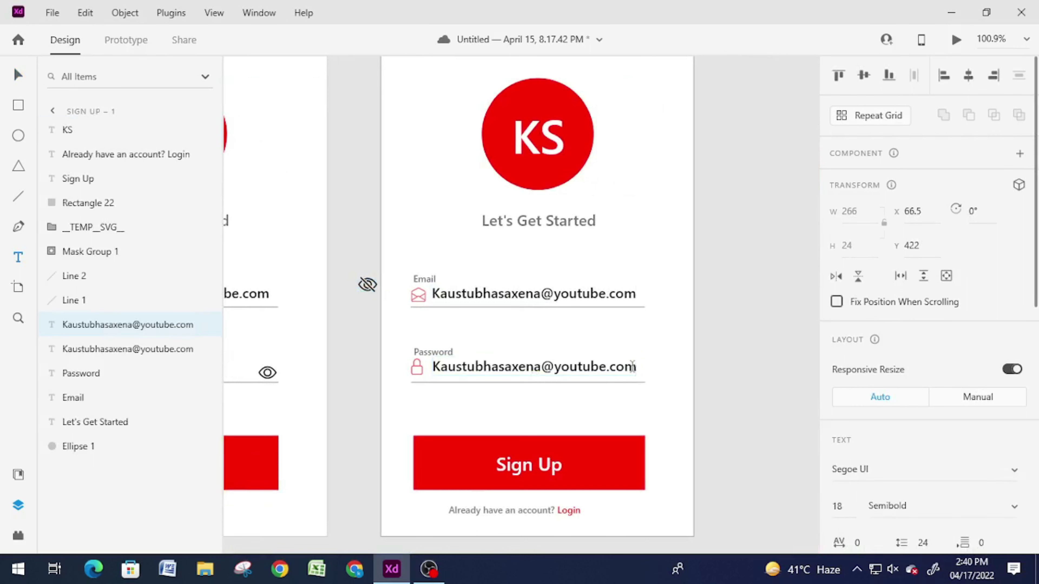
click(632, 368)
key(BackSpace)
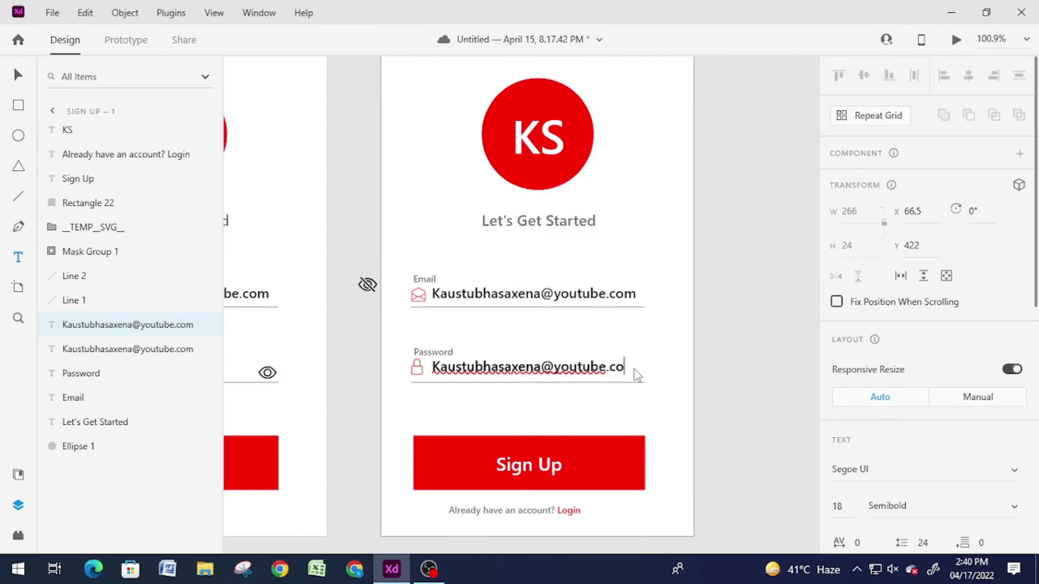
key(BackSpace)
key(BackSpace)
key(BackSpace)
key(BackSpace)
key(BackSpace)
key(BackSpace)
key(BackSpace)
key(BackSpace)
key(BackSpace)
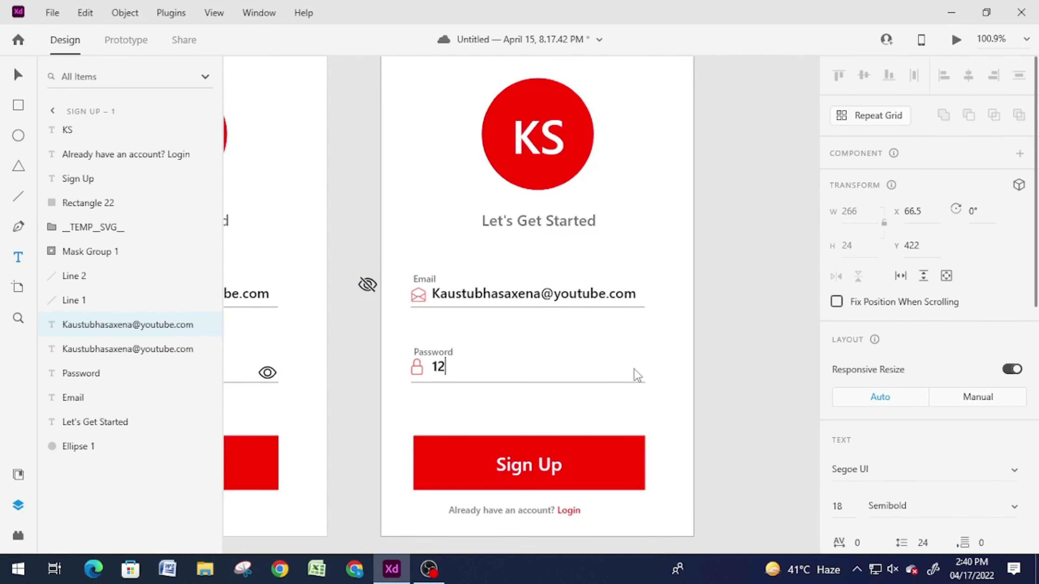
text(345678)
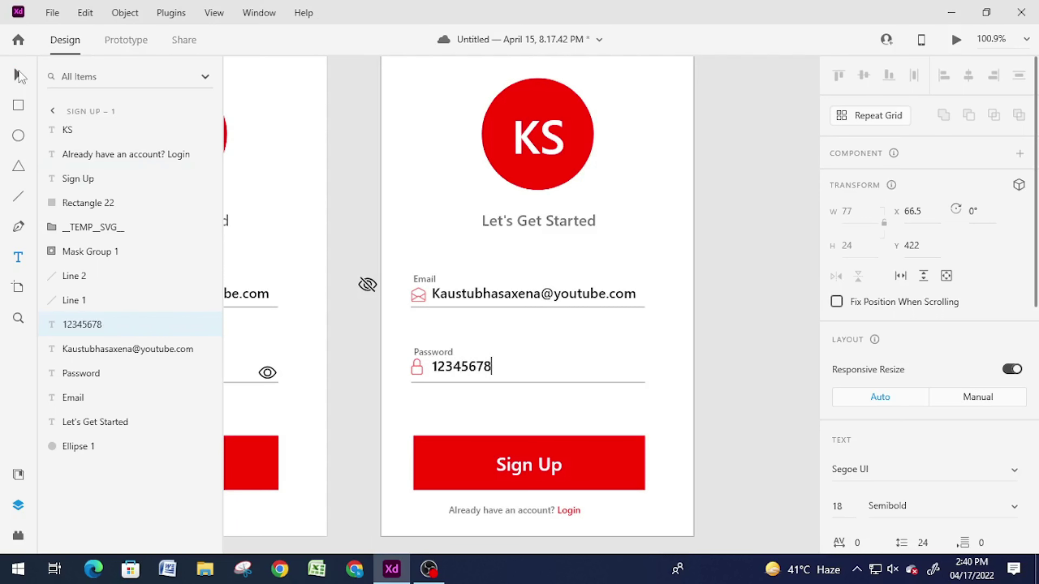
click(18, 76)
Step: Place the eye-slash icon at the right end of the Sign Up – 1 Password field
click(367, 285)
drag(364, 285, 487, 305)
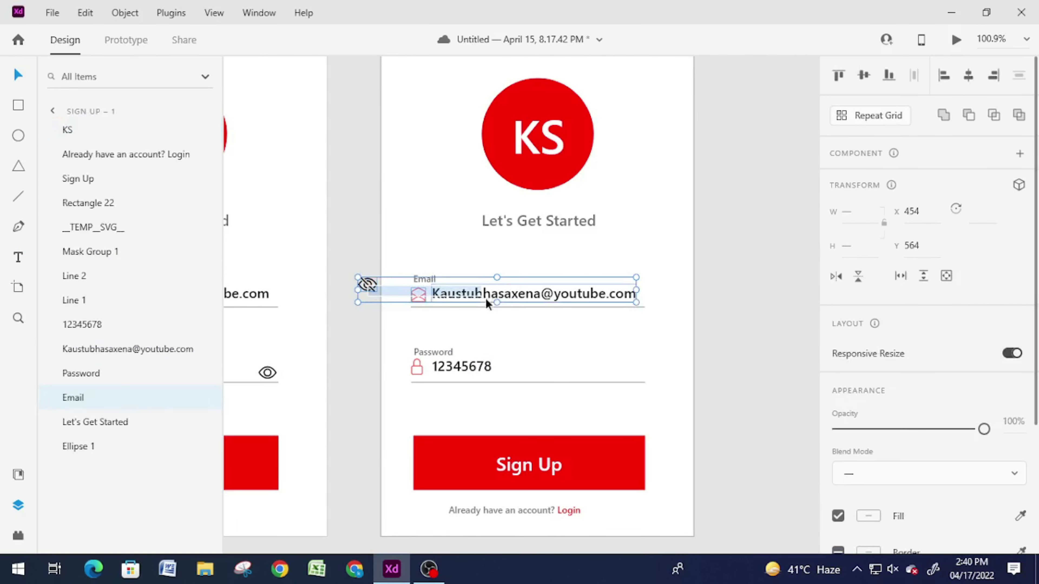
click(366, 248)
click(367, 286)
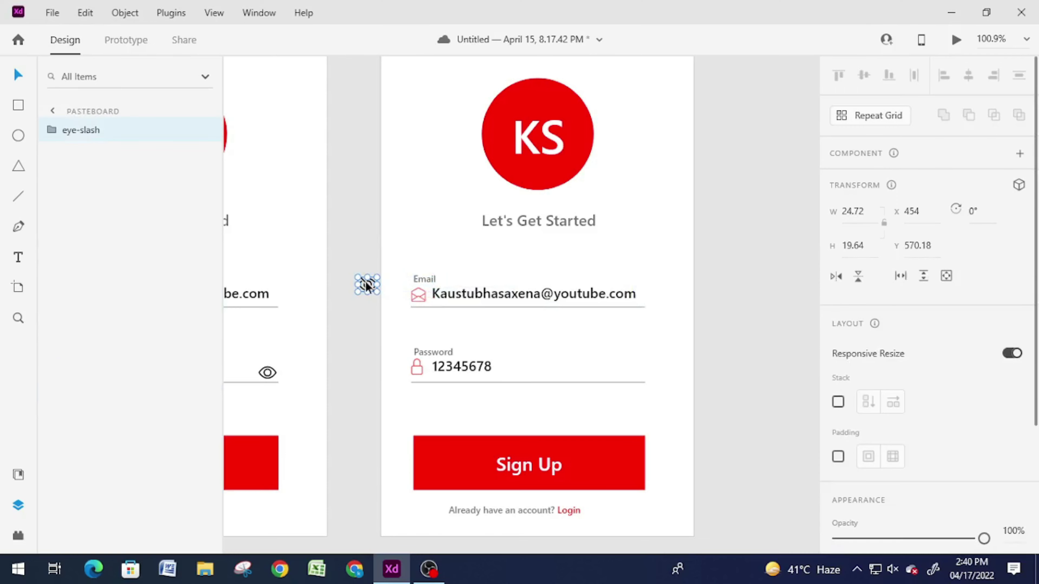
mouse_move(366, 285)
mouse_down()
mouse_move(461, 309)
mouse_move(632, 375)
mouse_up()
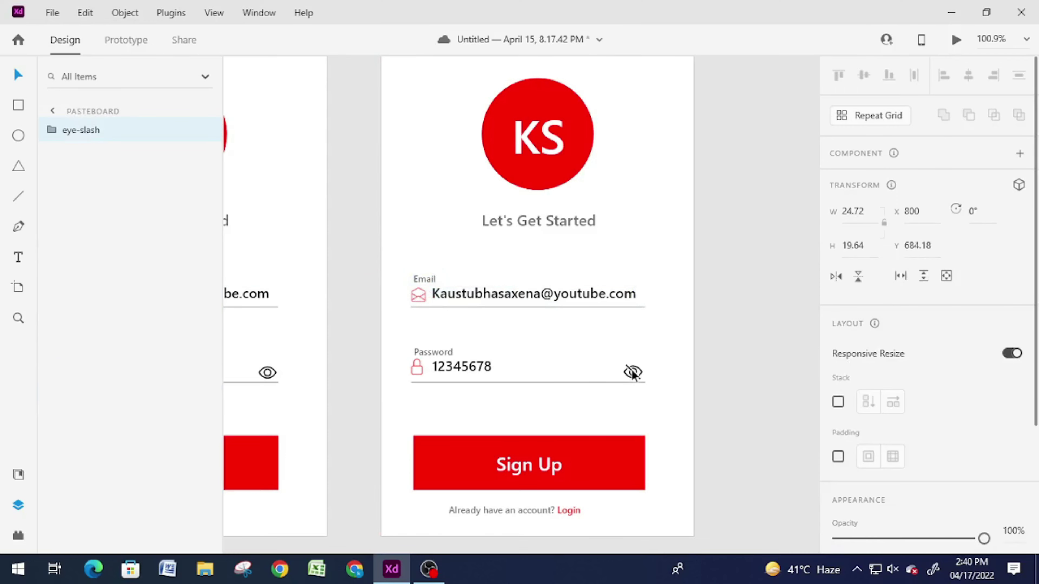
click(686, 353)
scroll(527, 311, down, 5)
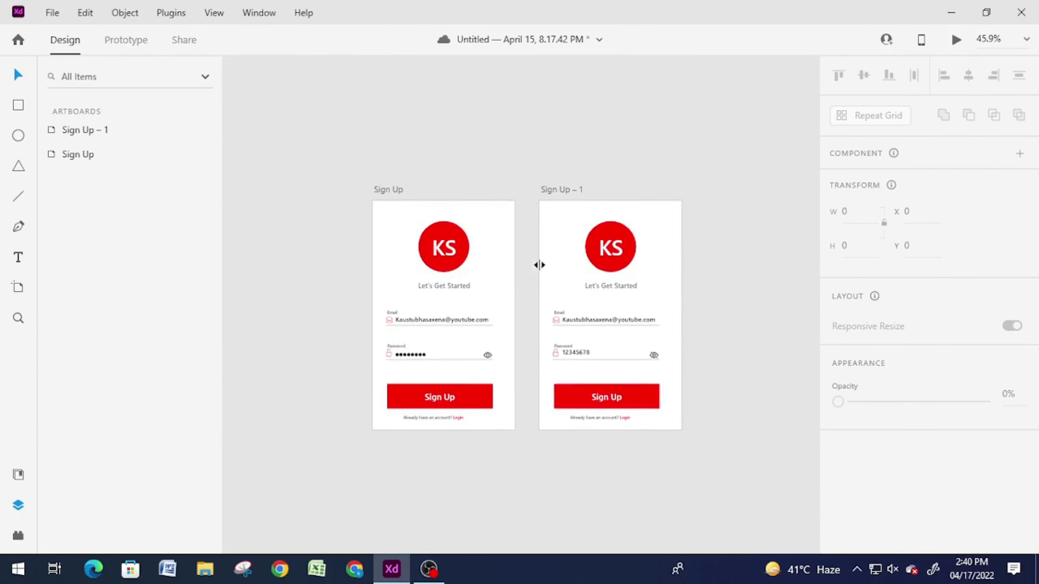
Step: In Prototype mode, link the Sign Up eye icon to the Sign Up – 1 artboard
scroll(541, 262, up, 2)
scroll(526, 266, down, 1)
click(504, 259)
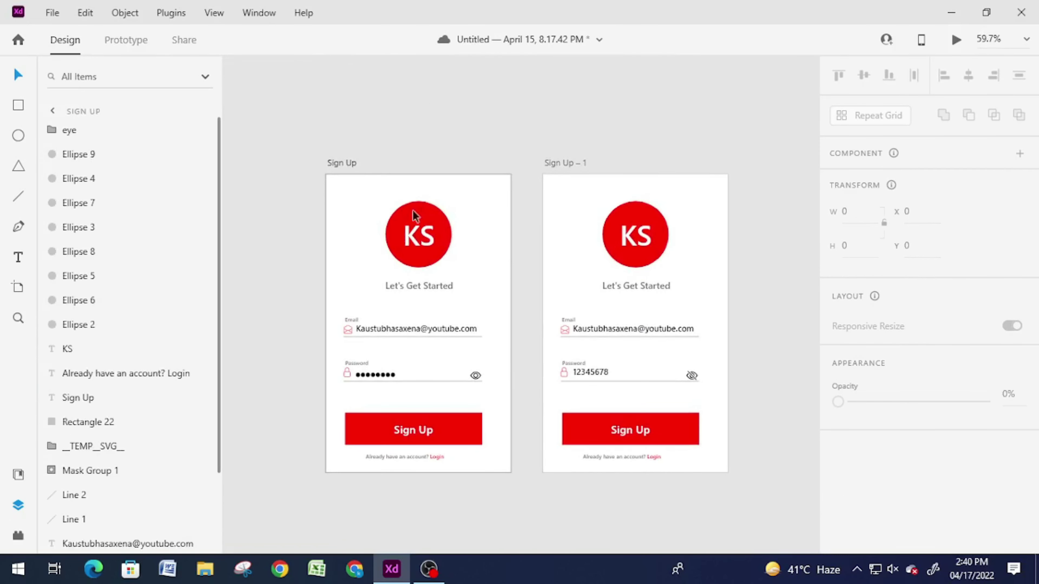
click(129, 49)
click(481, 379)
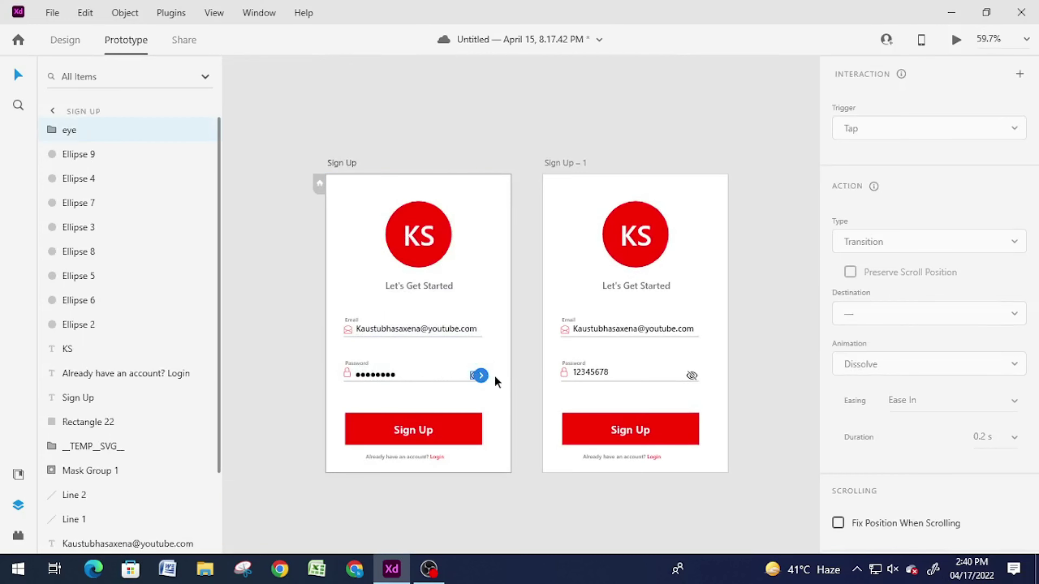
drag(482, 379, 550, 263)
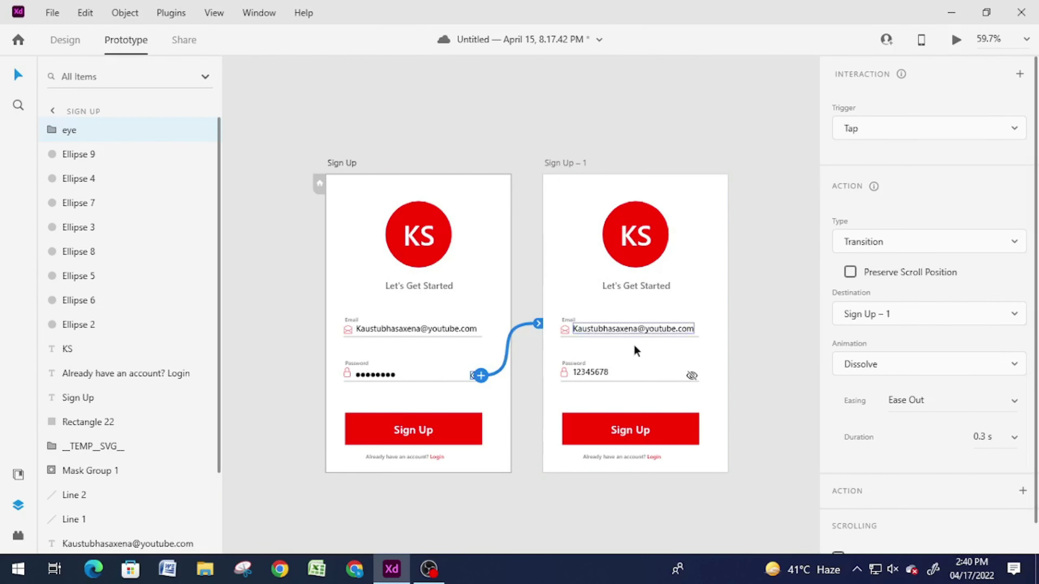
Step: Link the Sign Up – 1 eye-slash icon back to Sign Up, then return to Design
click(692, 375)
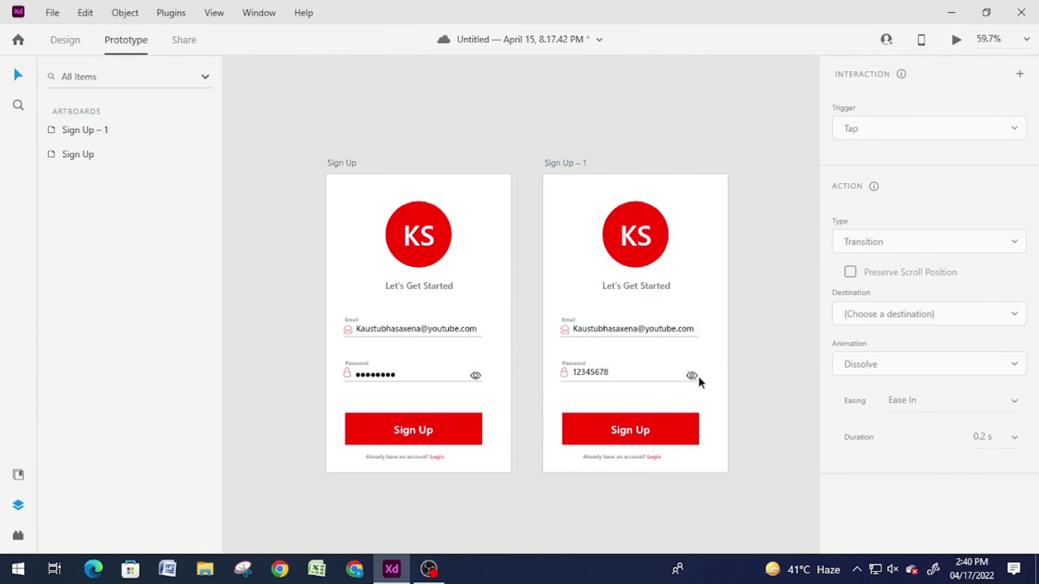
click(693, 375)
drag(698, 376, 487, 263)
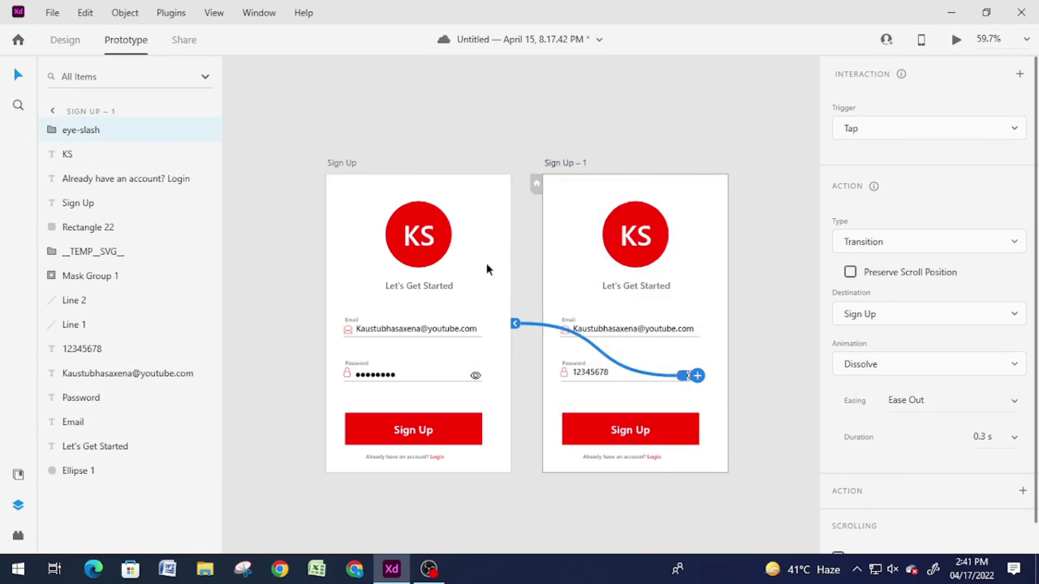
click(64, 40)
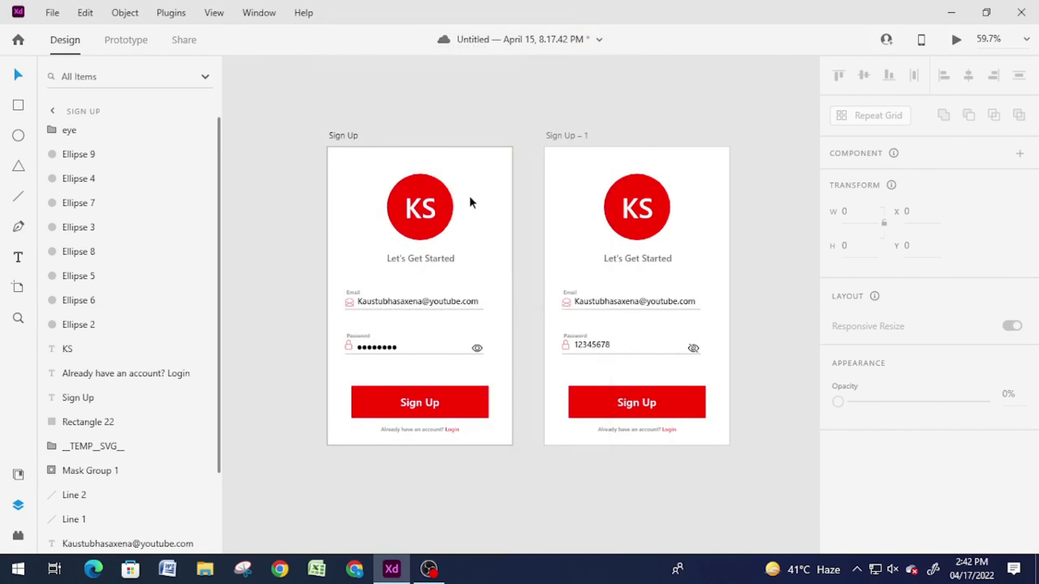
click(956, 40)
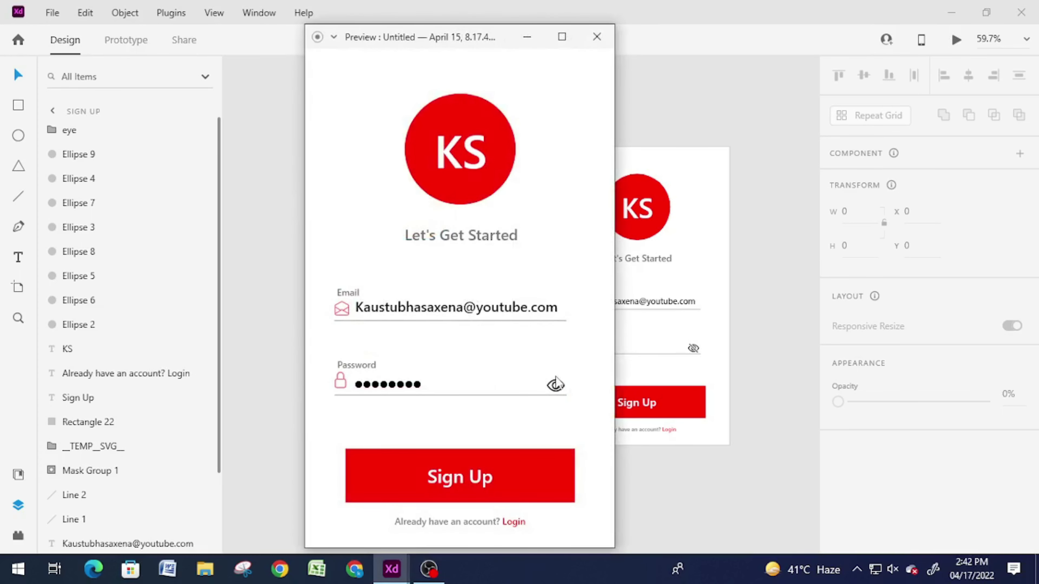
click(556, 387)
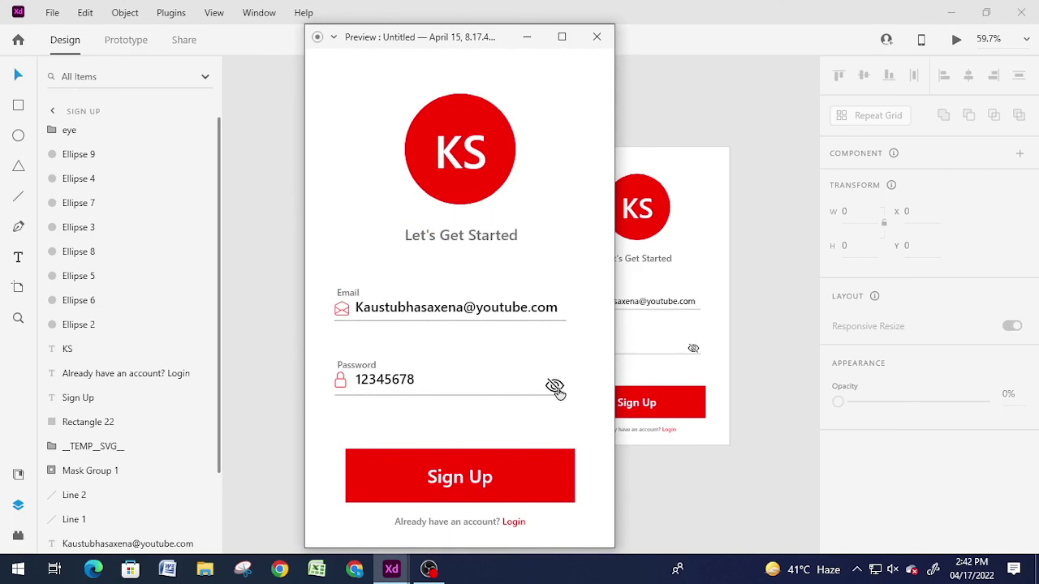
click(557, 386)
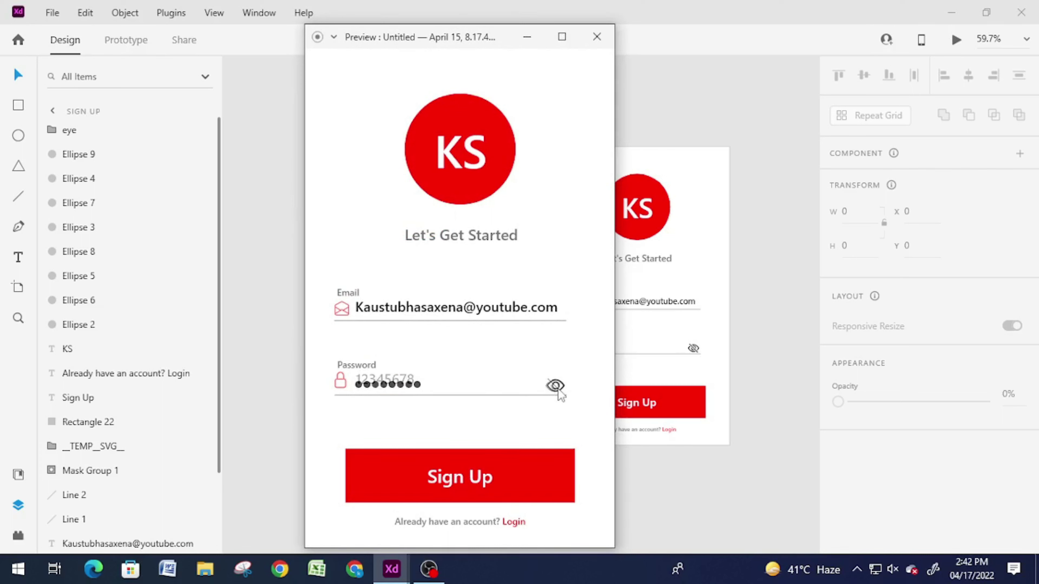
click(556, 386)
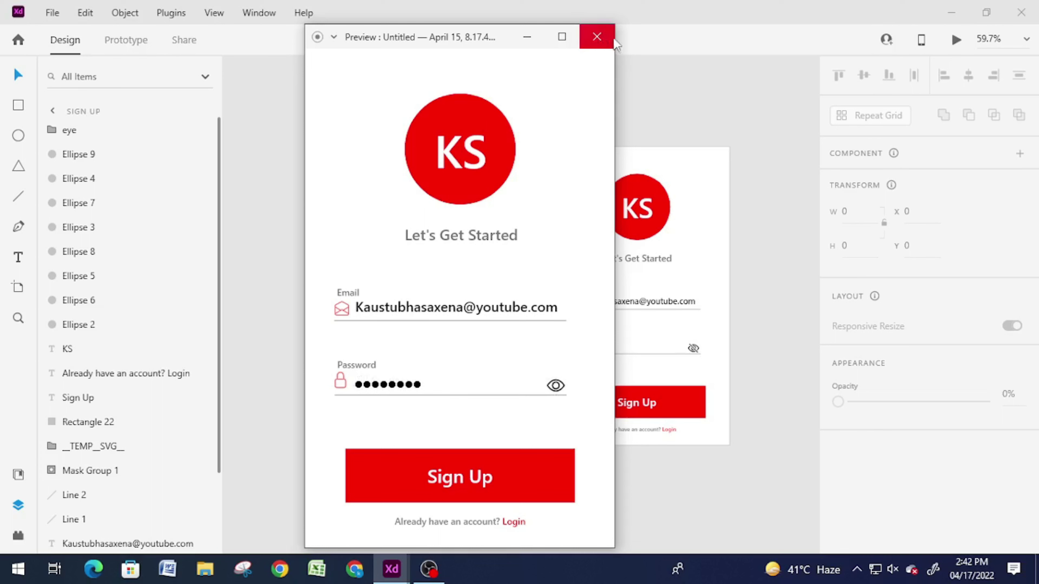
click(596, 36)
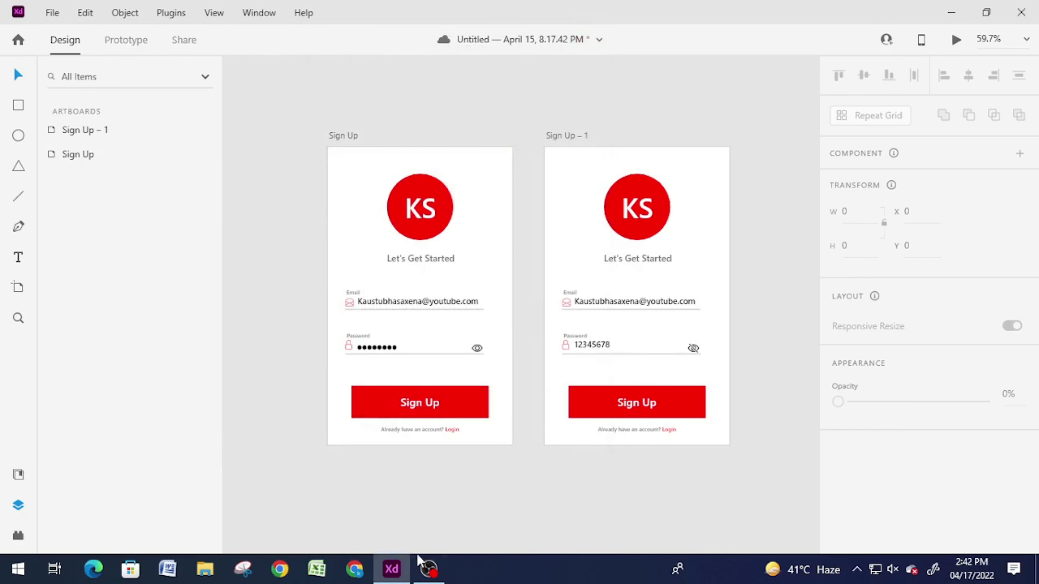